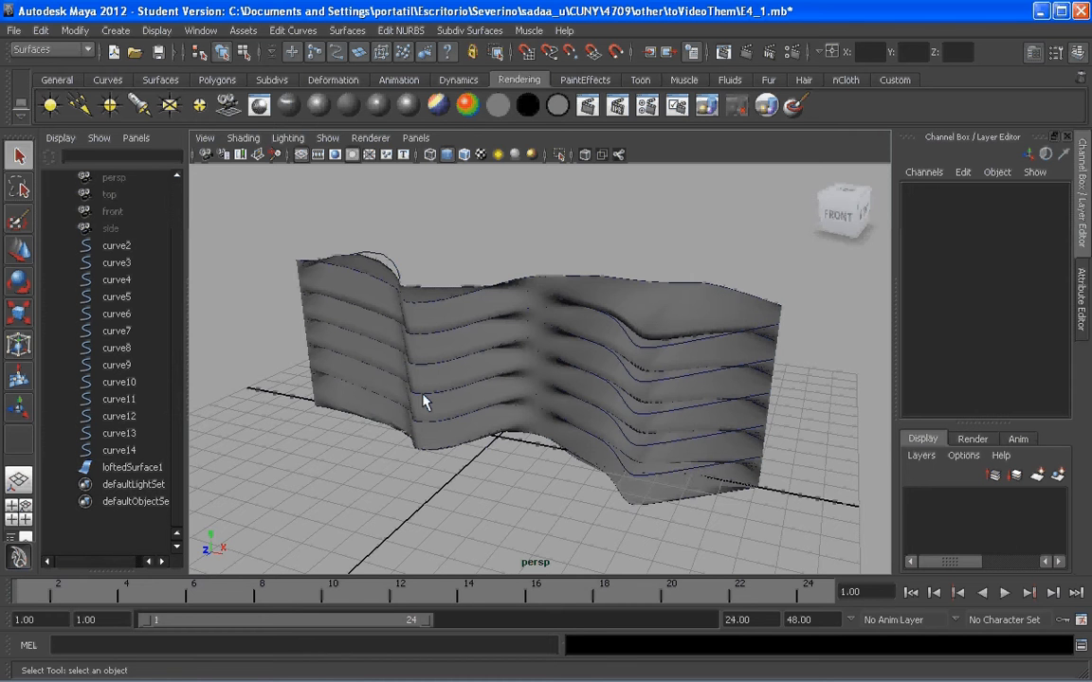
# Examine the lofted wall surface and its profile curves up close and from several angles
pyautogui.scroll(3, 644, 368)
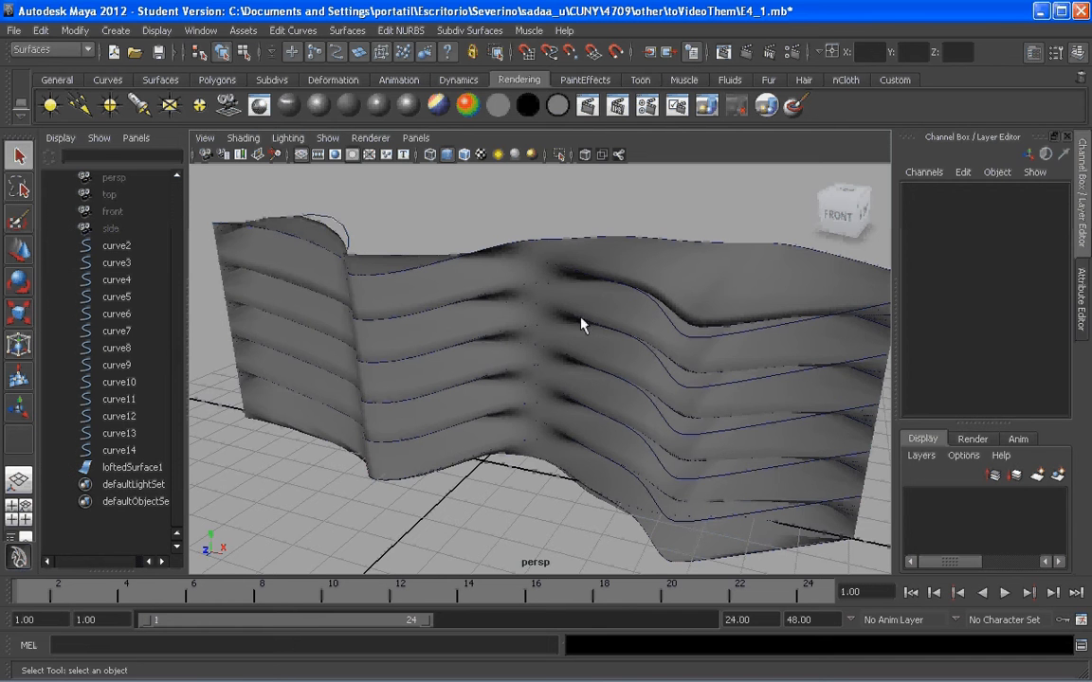
pyautogui.scroll(-3, 581, 326)
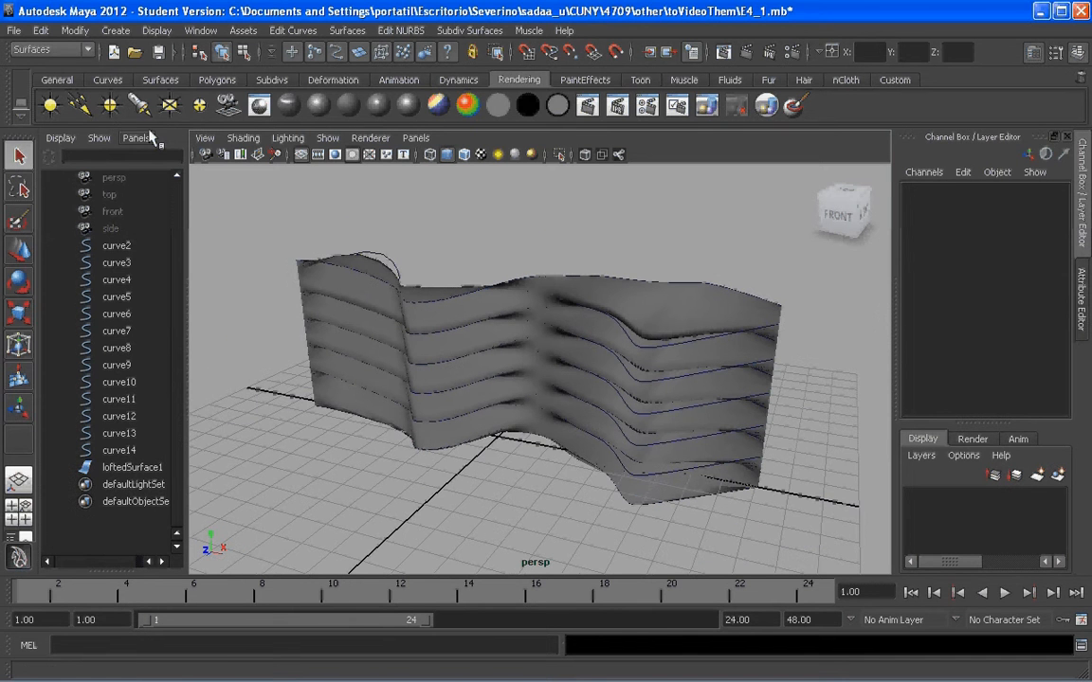
pyautogui.scroll(2, 623, 352)
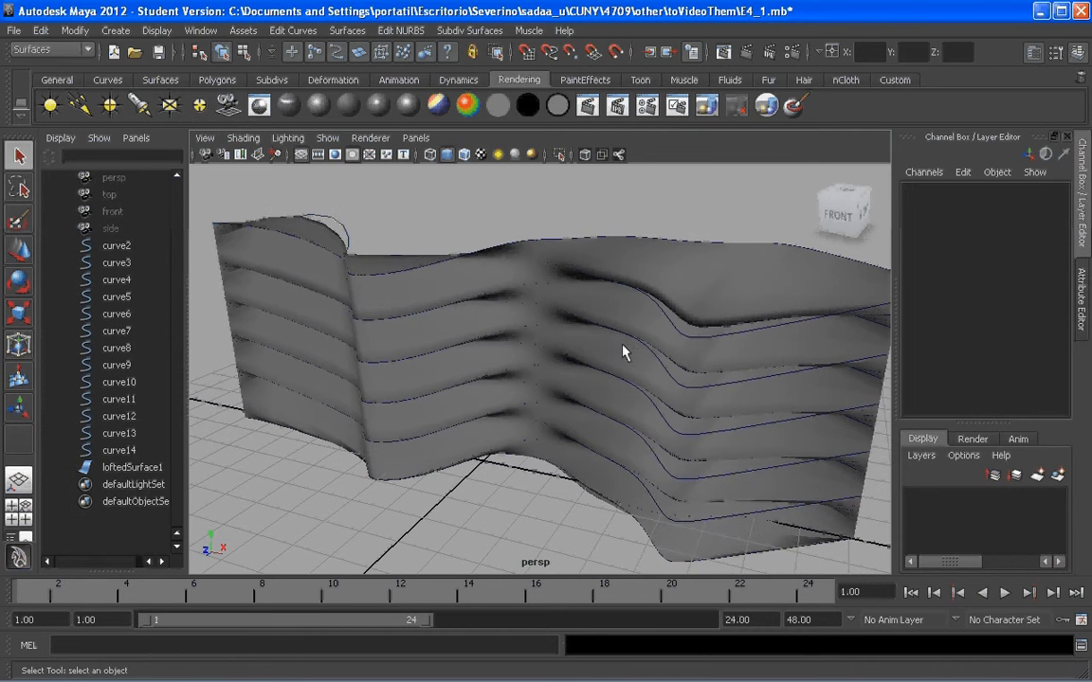
pyautogui.scroll(-3, 617, 344)
pyautogui.keyDown('alt'); pyautogui.moveTo(616, 348); pyautogui.dragTo(594, 341); pyautogui.keyUp('alt')
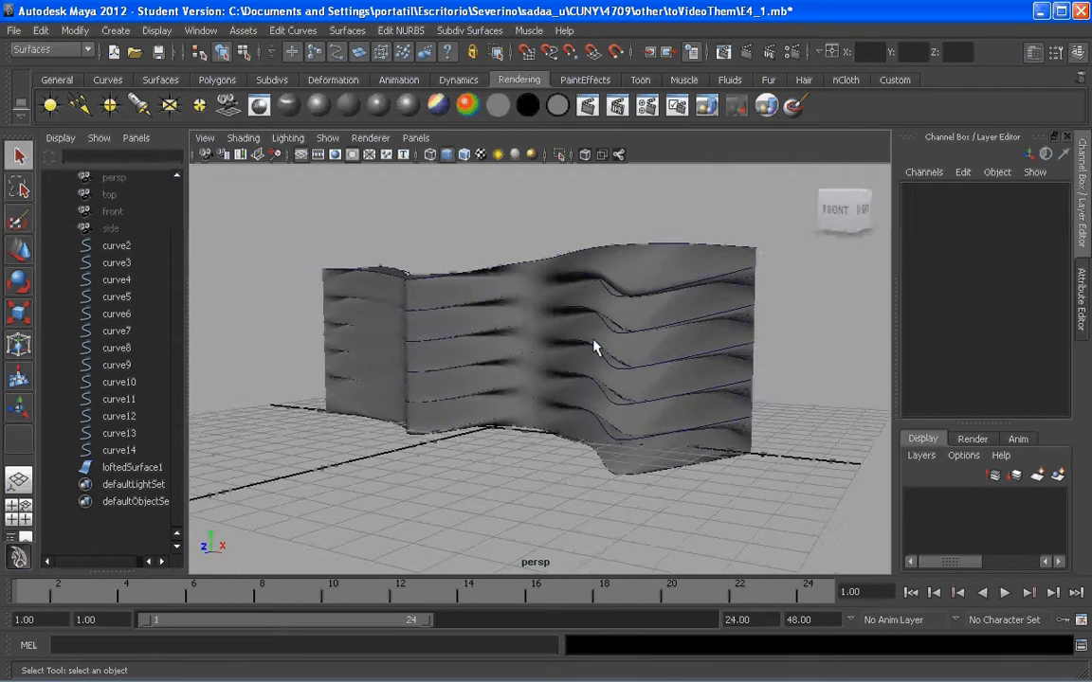
pyautogui.scroll(3, 594, 349)
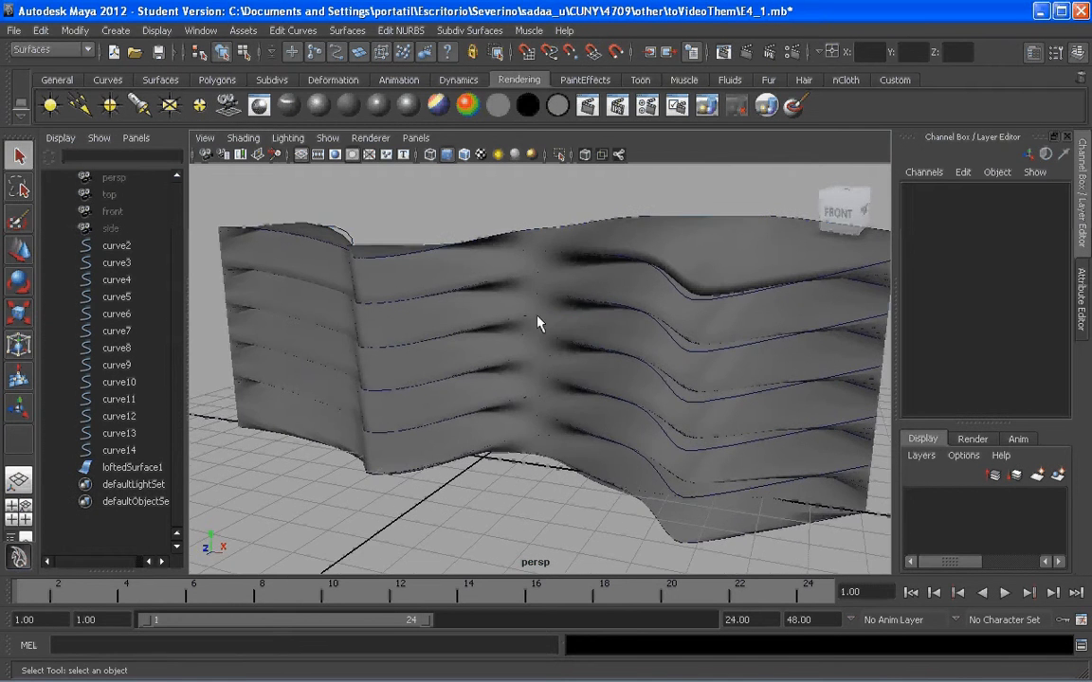
pyautogui.click(119, 450)
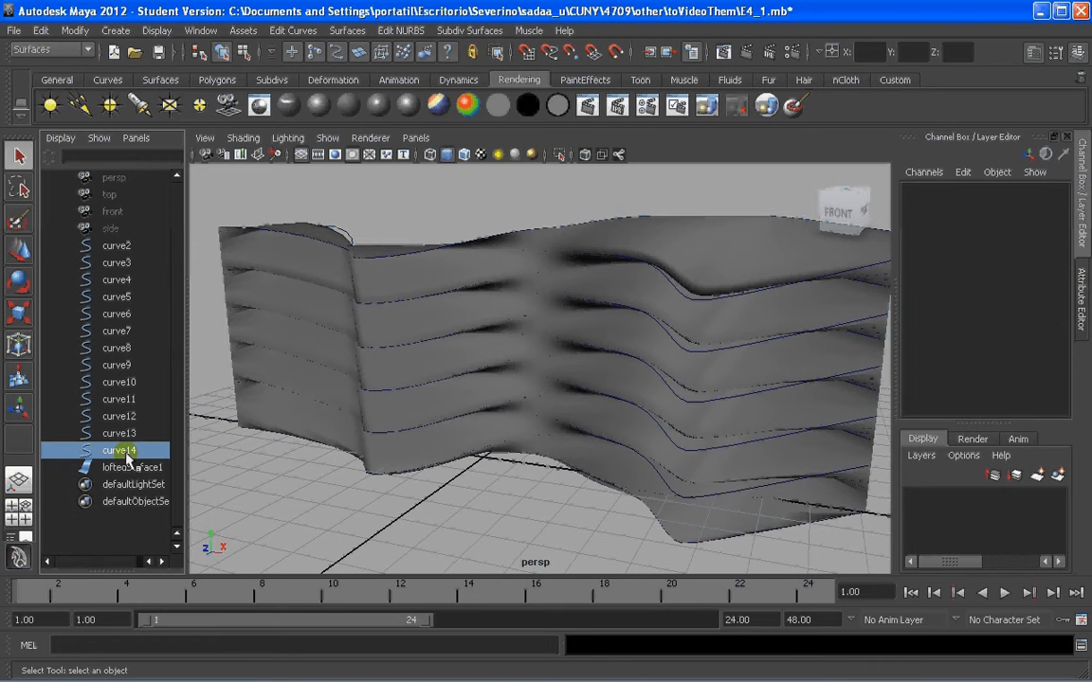
pyautogui.click(127, 469)
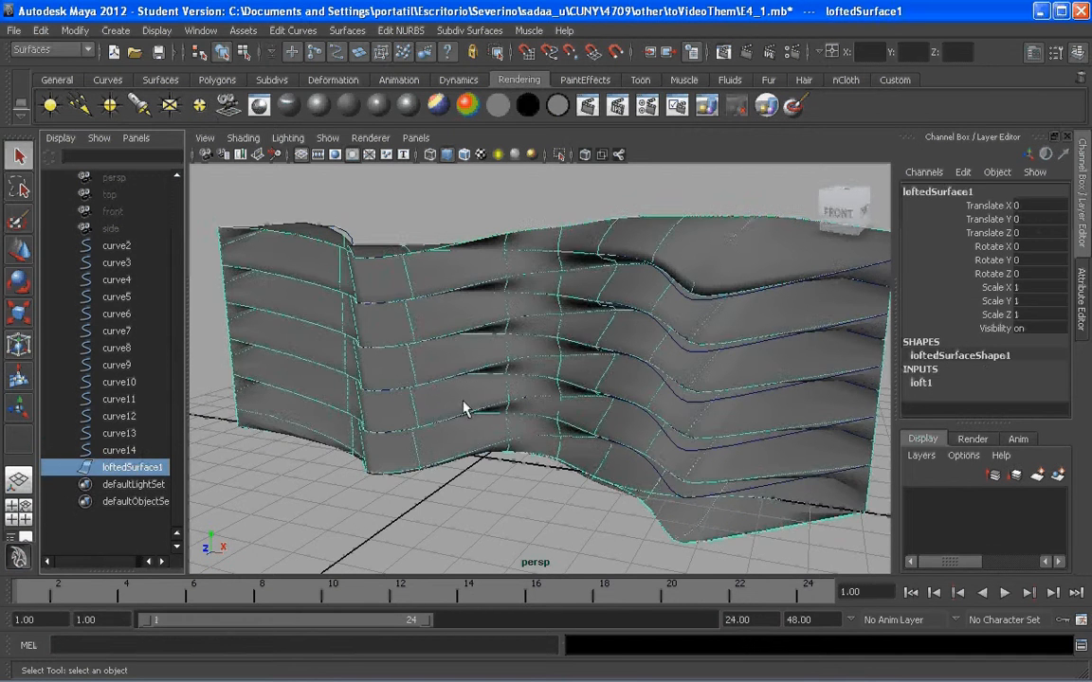
pyautogui.click(503, 495)
pyautogui.scroll(3, 516, 419)
pyautogui.keyDown('alt'); pyautogui.moveTo(517, 419); pyautogui.dragTo(599, 422); pyautogui.keyUp('alt')
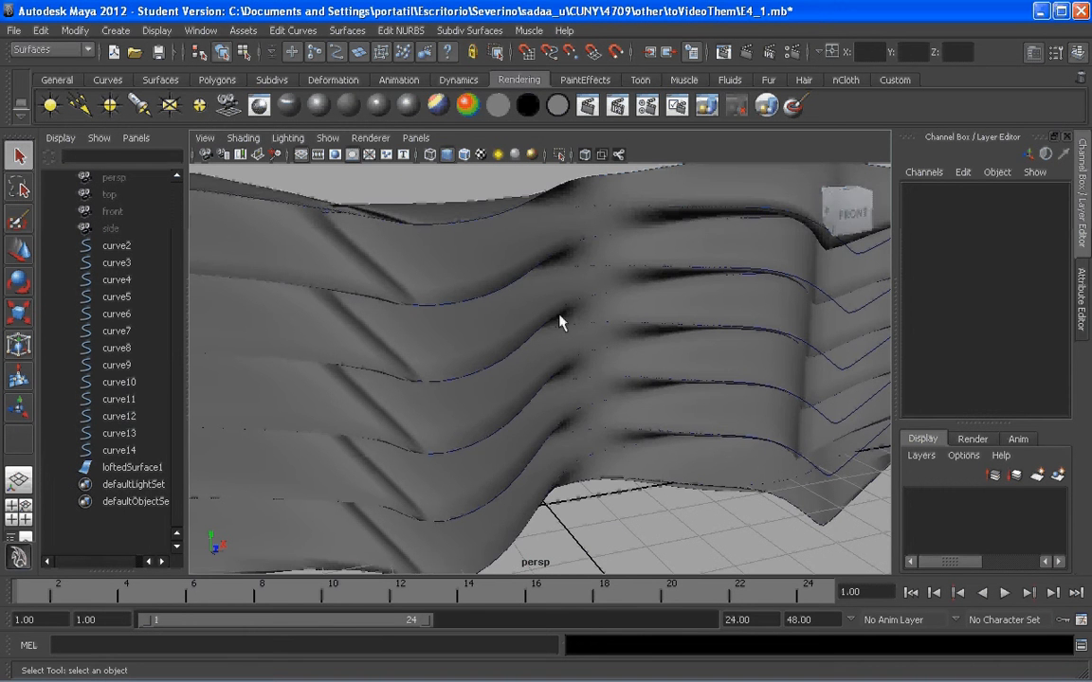
pyautogui.keyDown('alt'); pyautogui.moveTo(559, 322); pyautogui.dragTo(814, 298); pyautogui.keyUp('alt')
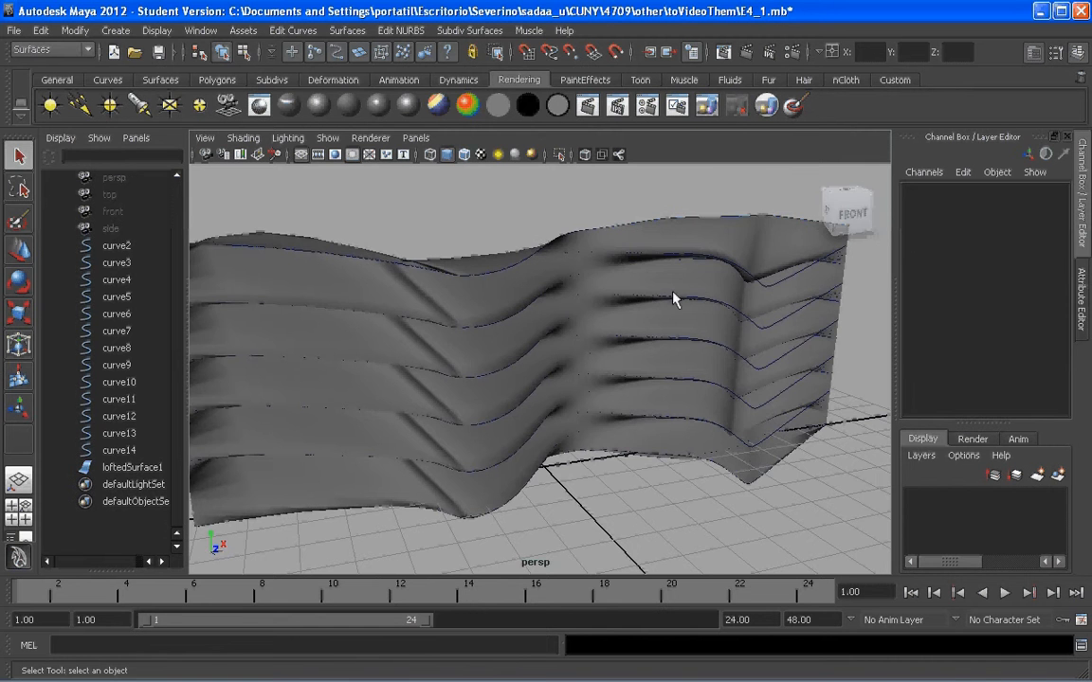
pyautogui.keyDown('alt'); pyautogui.moveTo(673, 300); pyautogui.dragTo(378, 288); pyautogui.keyUp('alt')
# Display the control vertices and edit points of curve13, pick an edit point near its curved end, and return to object selection
pyautogui.click(593, 325)
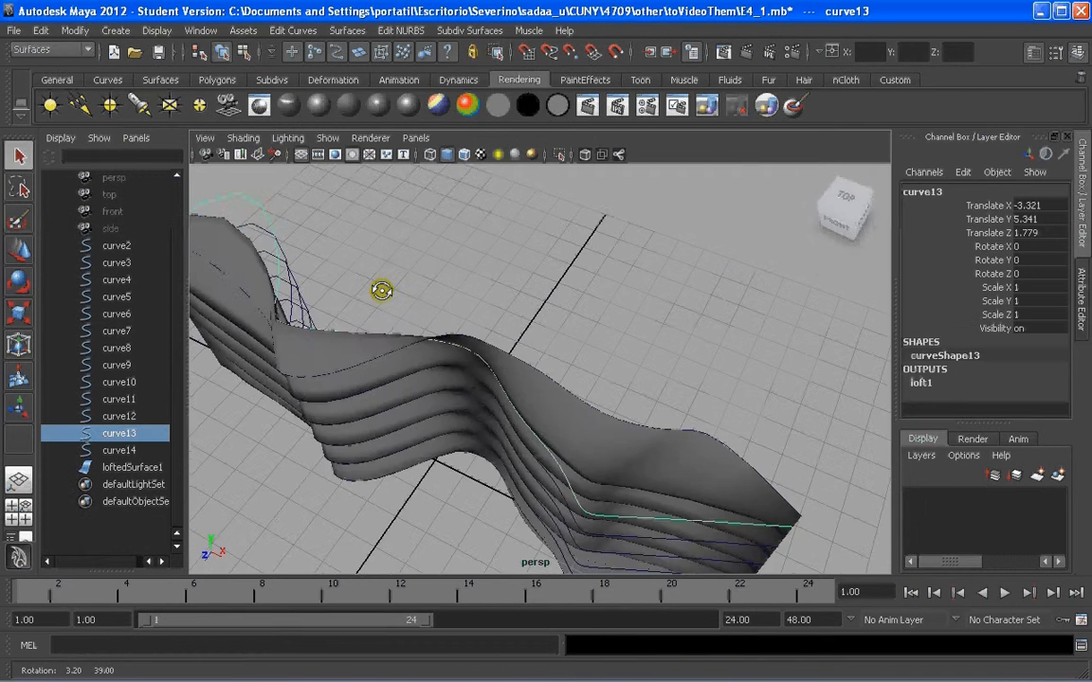
pyautogui.keyDown('alt'); pyautogui.moveTo(378, 287); pyautogui.dragTo(472, 322, button='middle'); pyautogui.keyUp('alt')
pyautogui.keyDown('alt'); pyautogui.moveTo(472, 322); pyautogui.dragTo(363, 298); pyautogui.keyUp('alt')
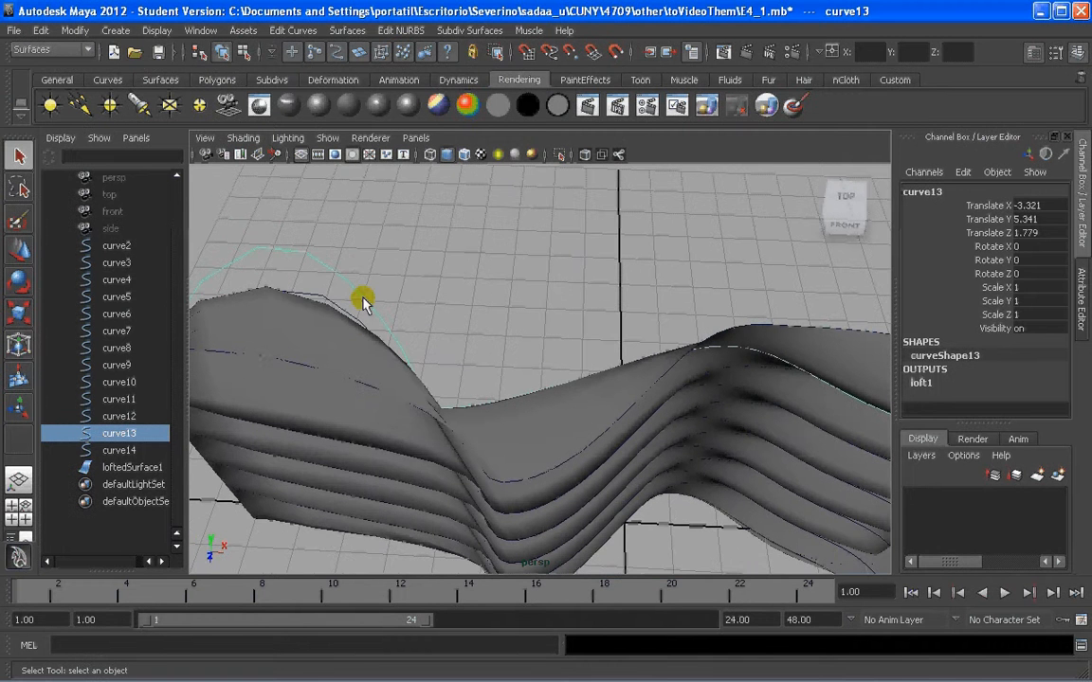
pyautogui.rightClick(363, 300)
pyautogui.click(317, 296)
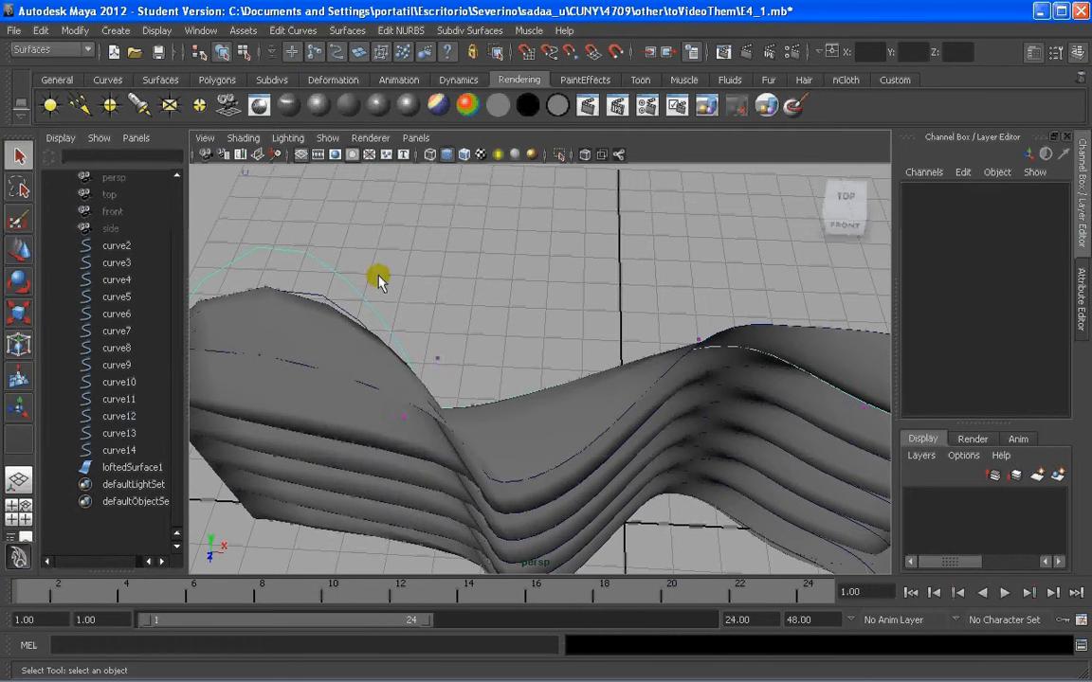
pyautogui.moveTo(370, 306); pyautogui.dragTo(371, 333, button='right')
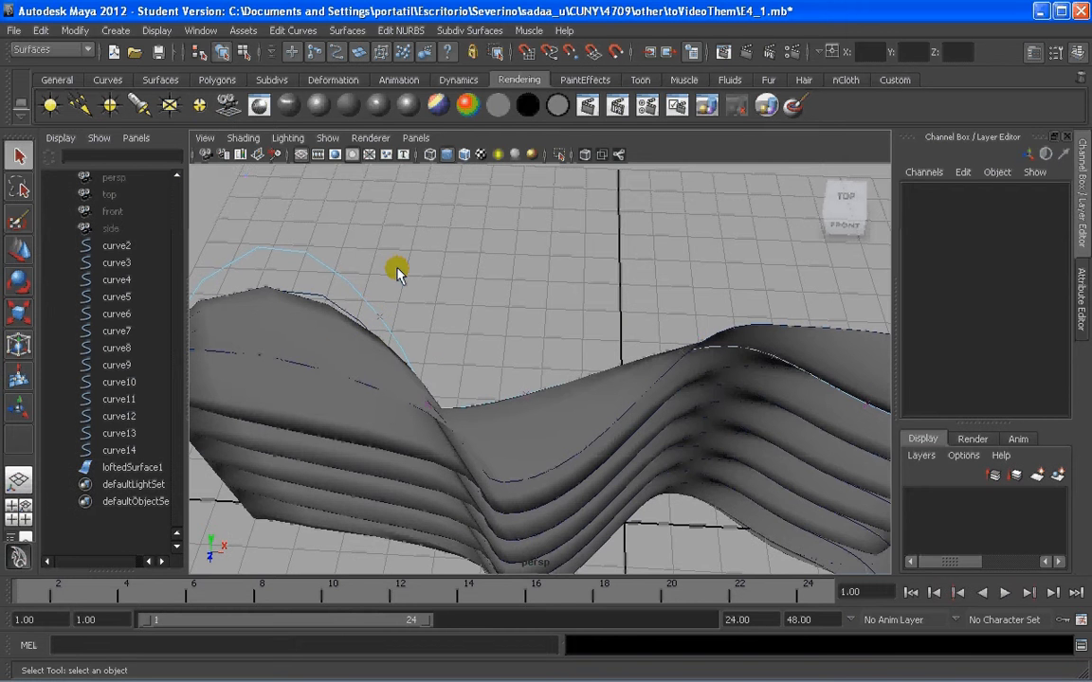
pyautogui.click(391, 317)
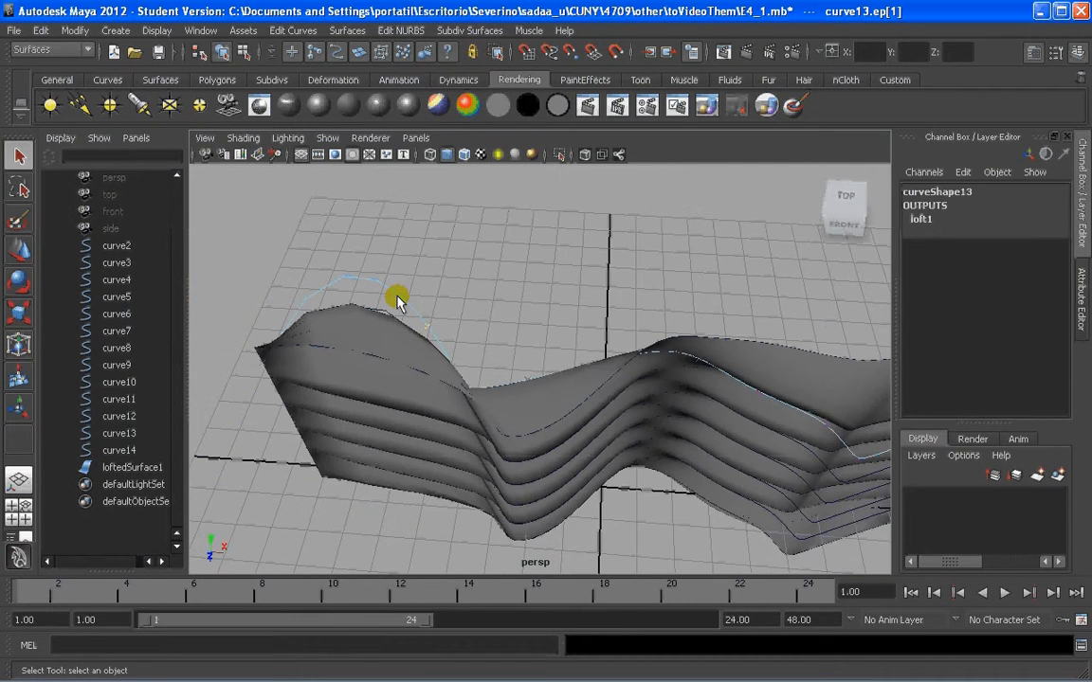
pyautogui.moveTo(398, 298); pyautogui.dragTo(473, 284, button='right')
# Hide the lofted surface so that only its profile curves are displayed
pyautogui.scroll(3, 413, 308)
pyautogui.keyDown('alt'); pyautogui.moveTo(413, 308); pyautogui.dragTo(542, 295); pyautogui.keyUp('alt')
pyautogui.scroll(3, 553, 300)
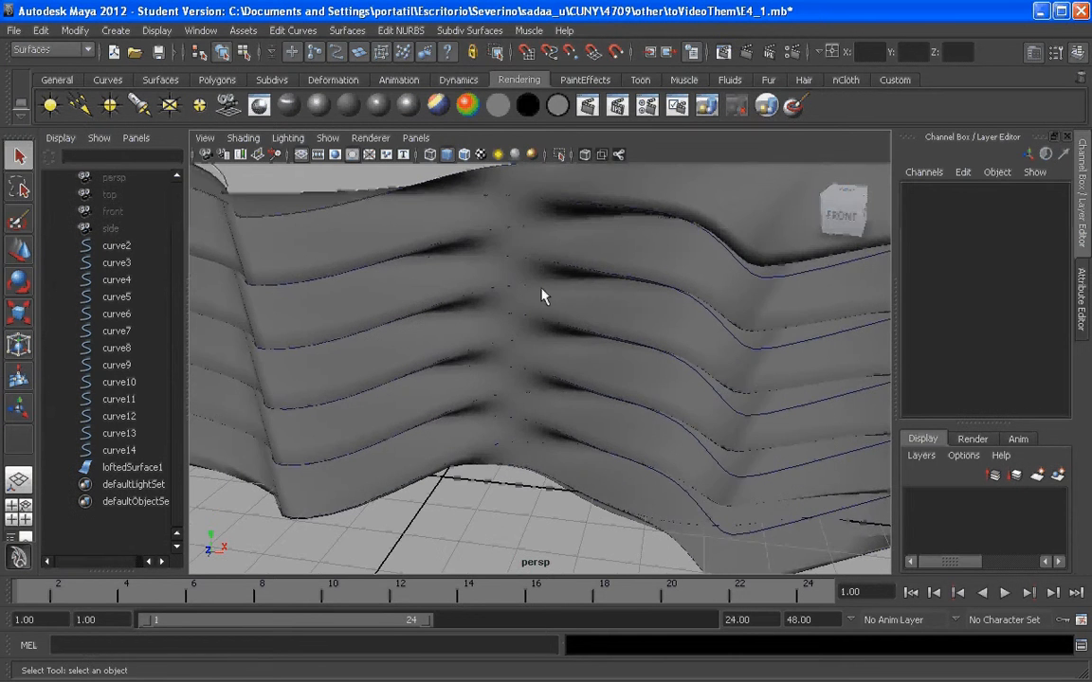
pyautogui.scroll(-3, 537, 329)
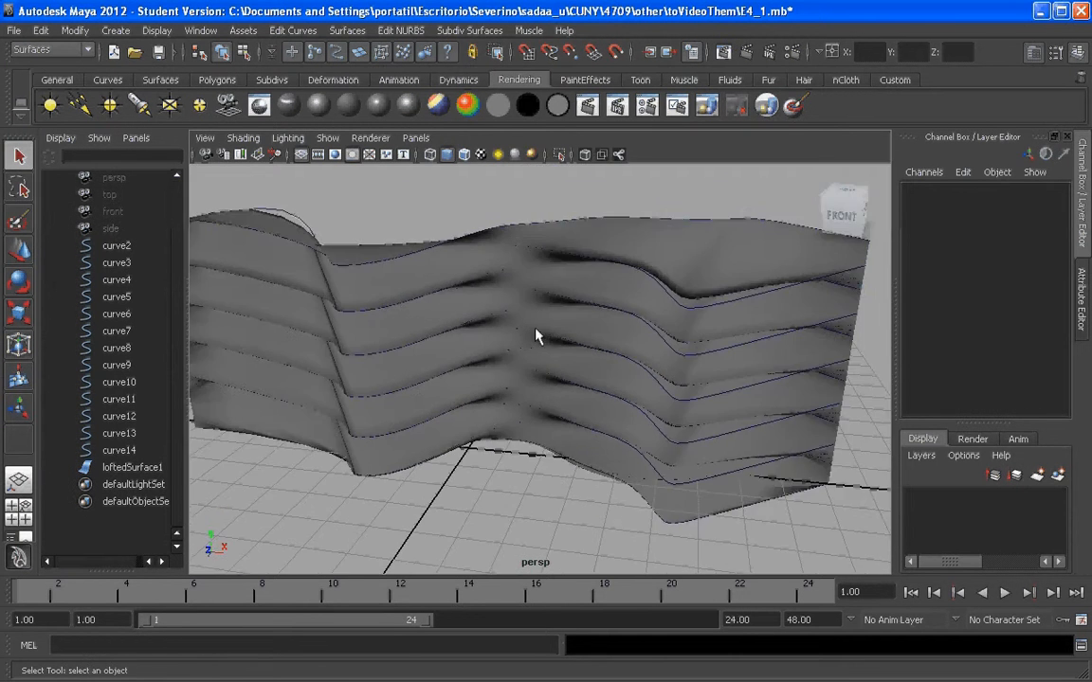
pyautogui.click(690, 269)
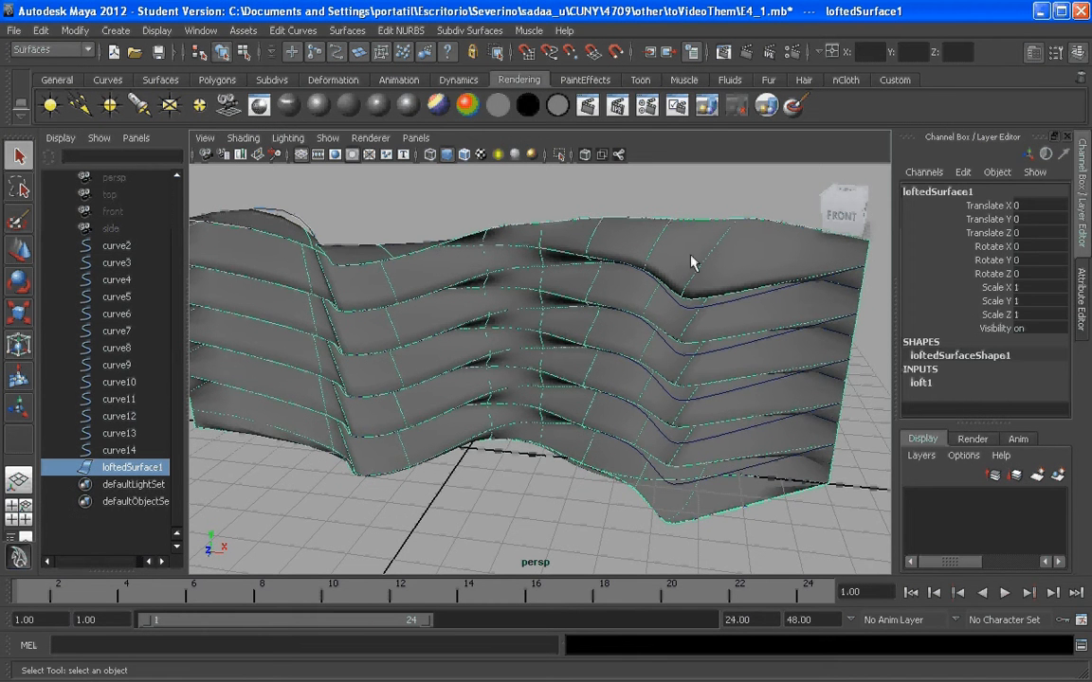
pyautogui.hotkey('ctrl', 'h')
# Rebuild all profile curves, curve2 to curve14, with the Uniform type, 20 spans and 3 Cubic degree
pyautogui.moveTo(634, 303); pyautogui.dragTo(536, 471)
pyautogui.click(293, 30)
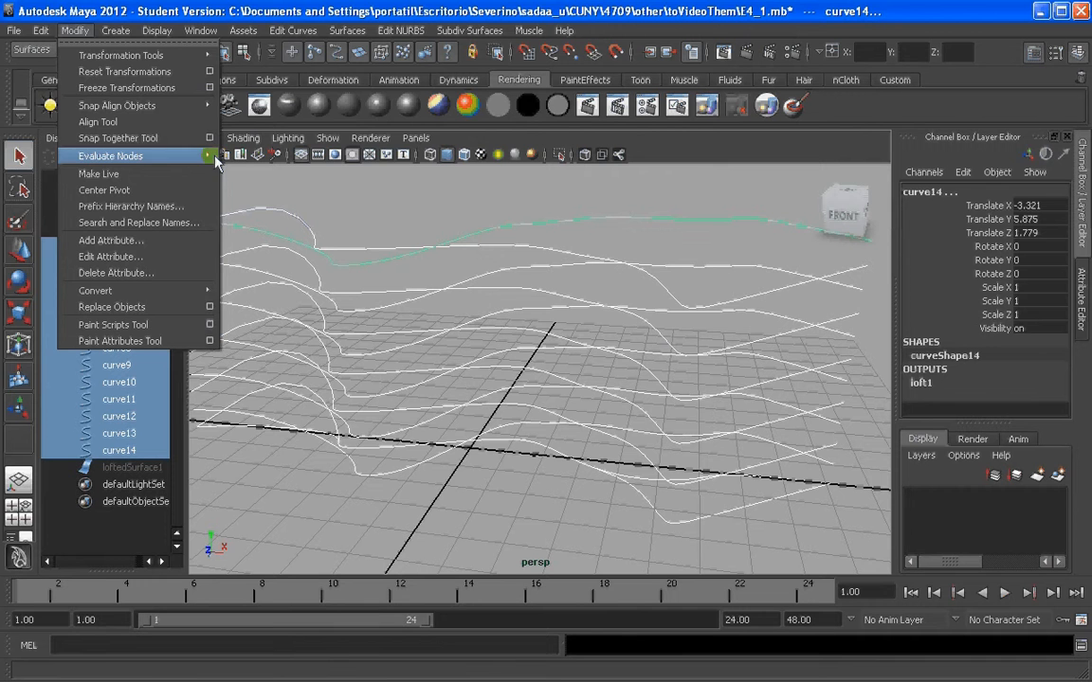
pyautogui.moveTo(361, 37)
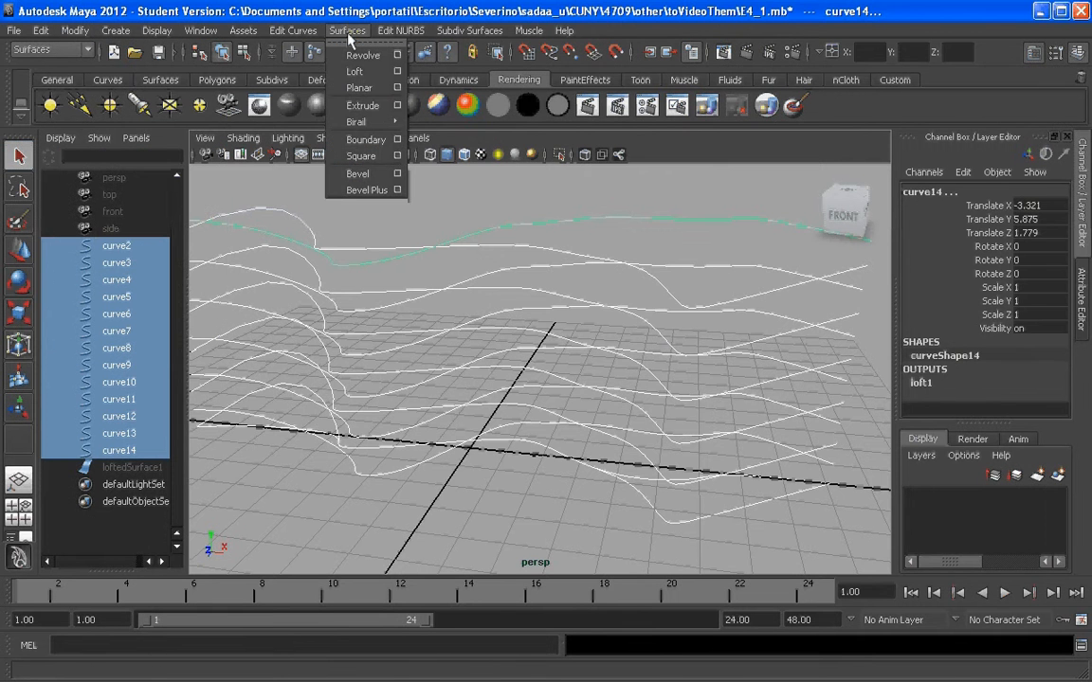
pyautogui.moveTo(303, 37)
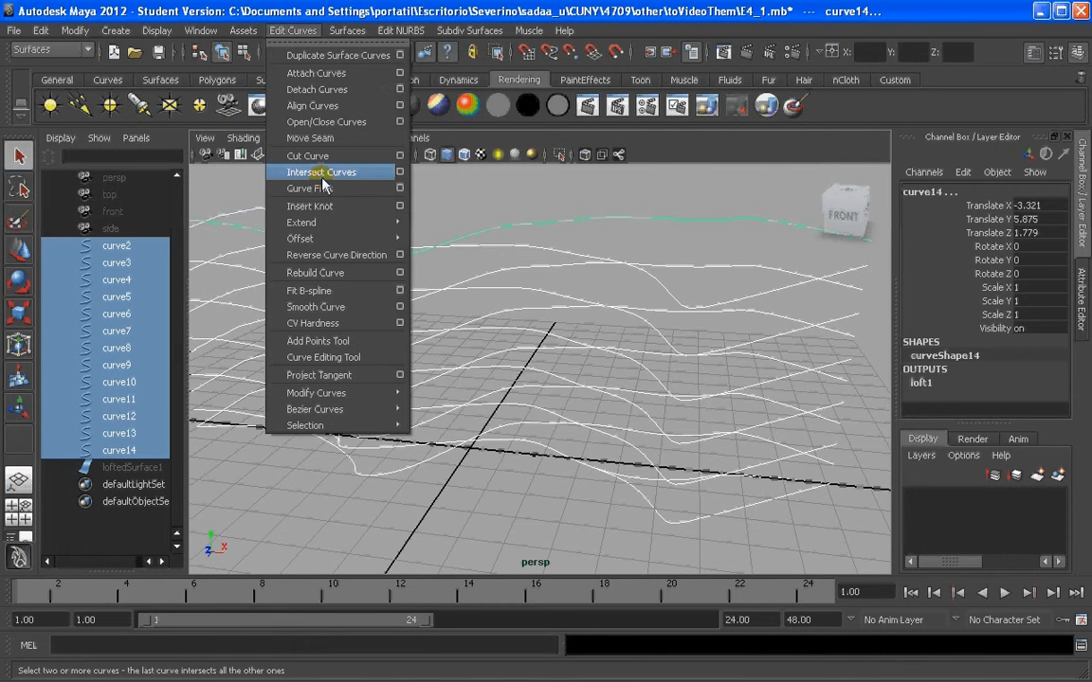
pyautogui.click(401, 273)
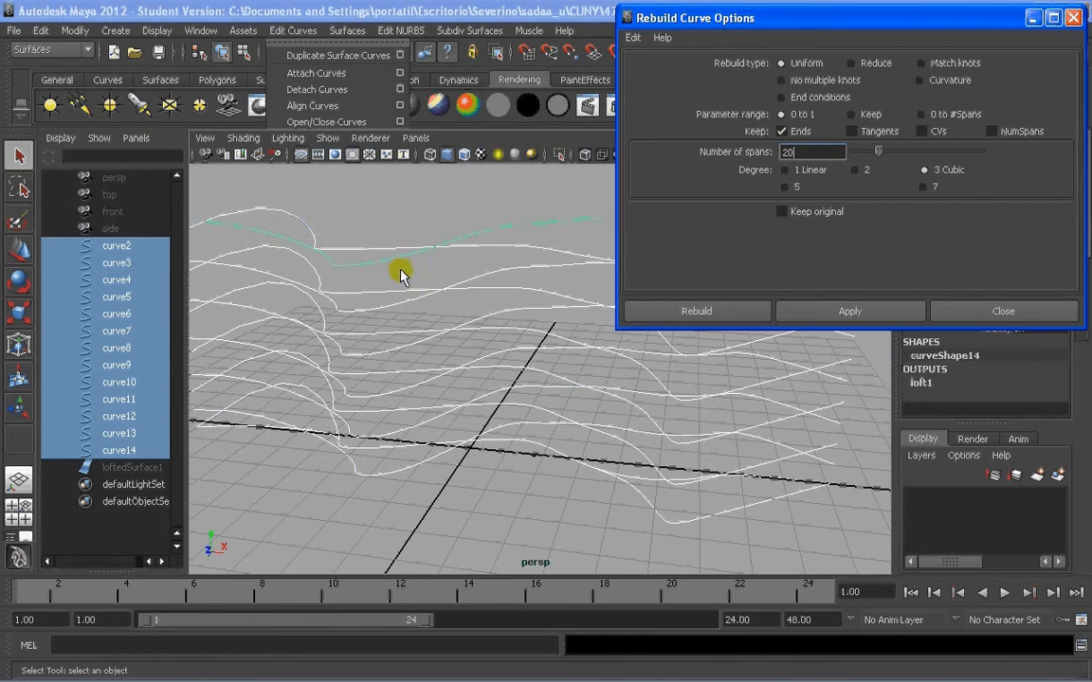
pyautogui.doubleClick(811, 154)
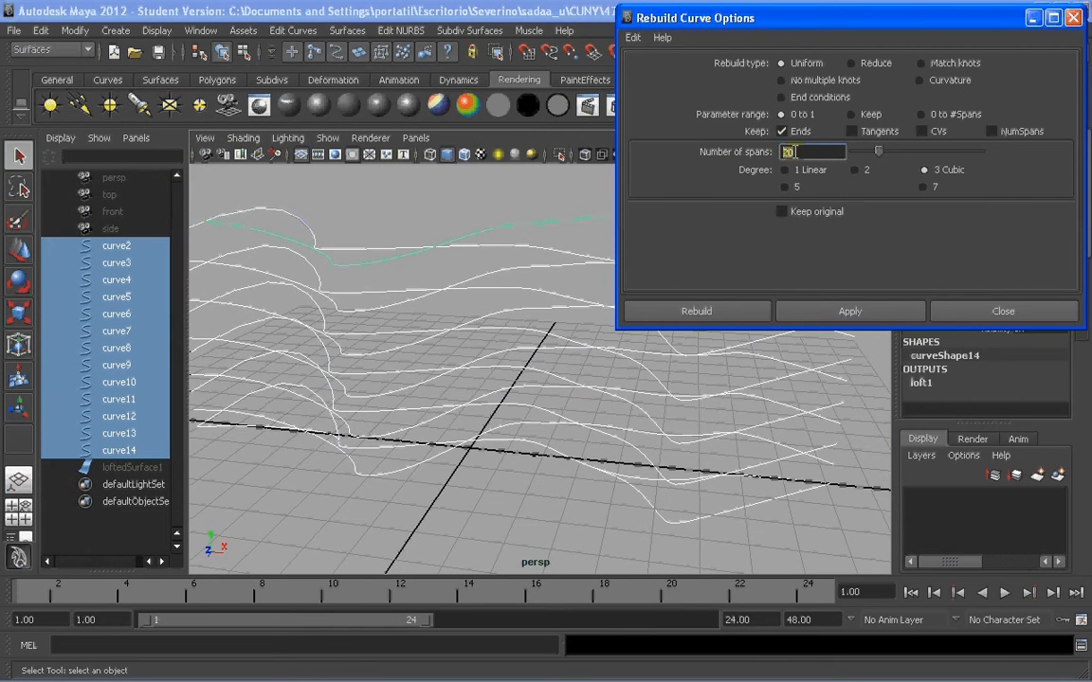
pyautogui.click(709, 310)
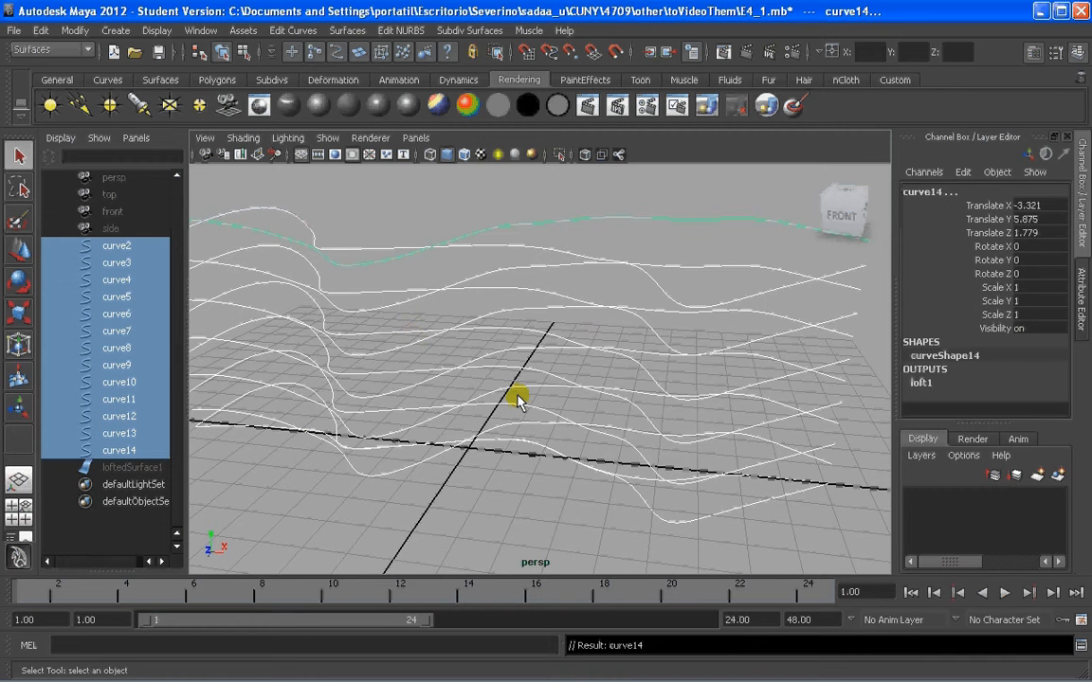
# Unhide loftedSurface1 and inspect its isoparms on the rebuilt curves
pyautogui.scroll(3, 369, 243)
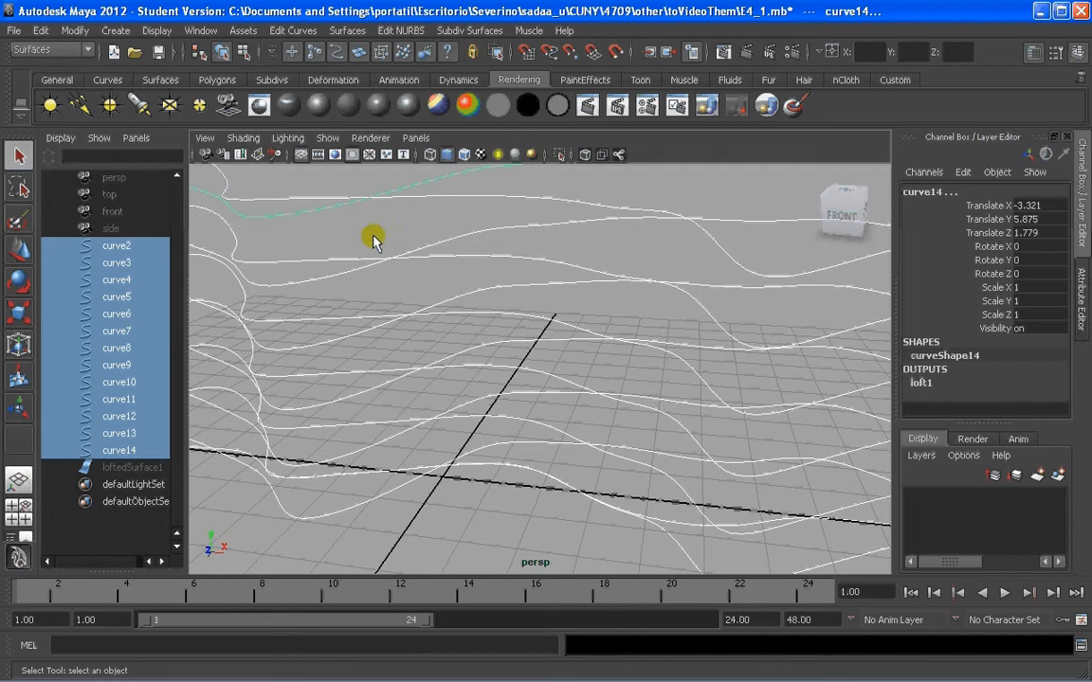
pyautogui.click(372, 241)
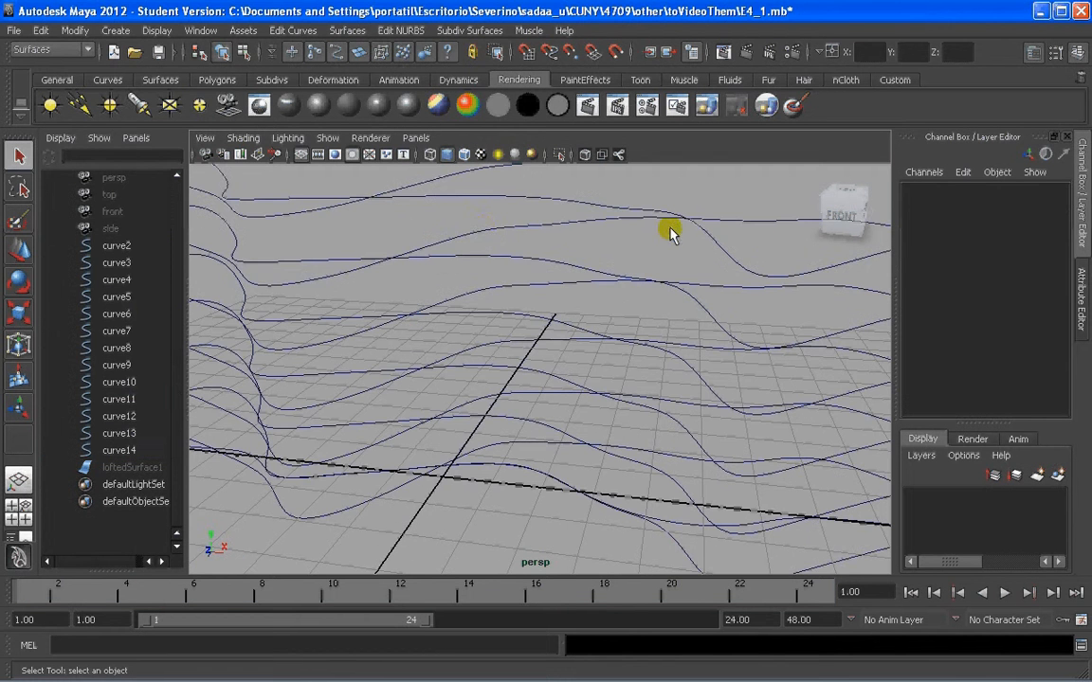
pyautogui.click(141, 469)
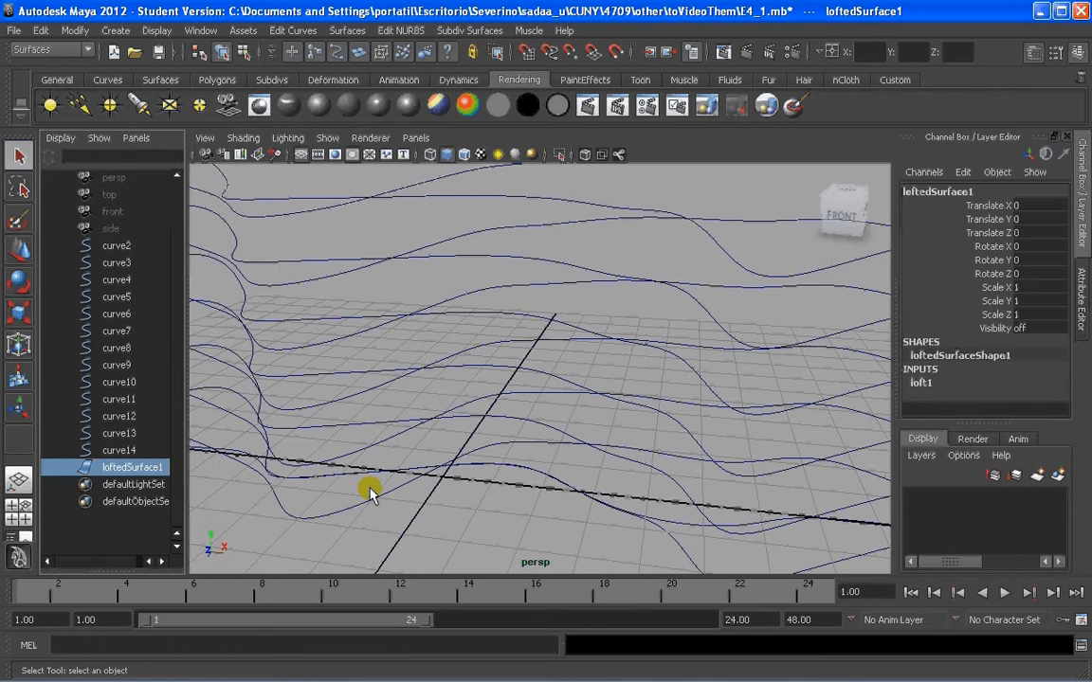
pyautogui.hotkey('shift', 'h')
pyautogui.keyDown('alt'); pyautogui.moveTo(536, 374); pyautogui.dragTo(723, 318); pyautogui.keyUp('alt')
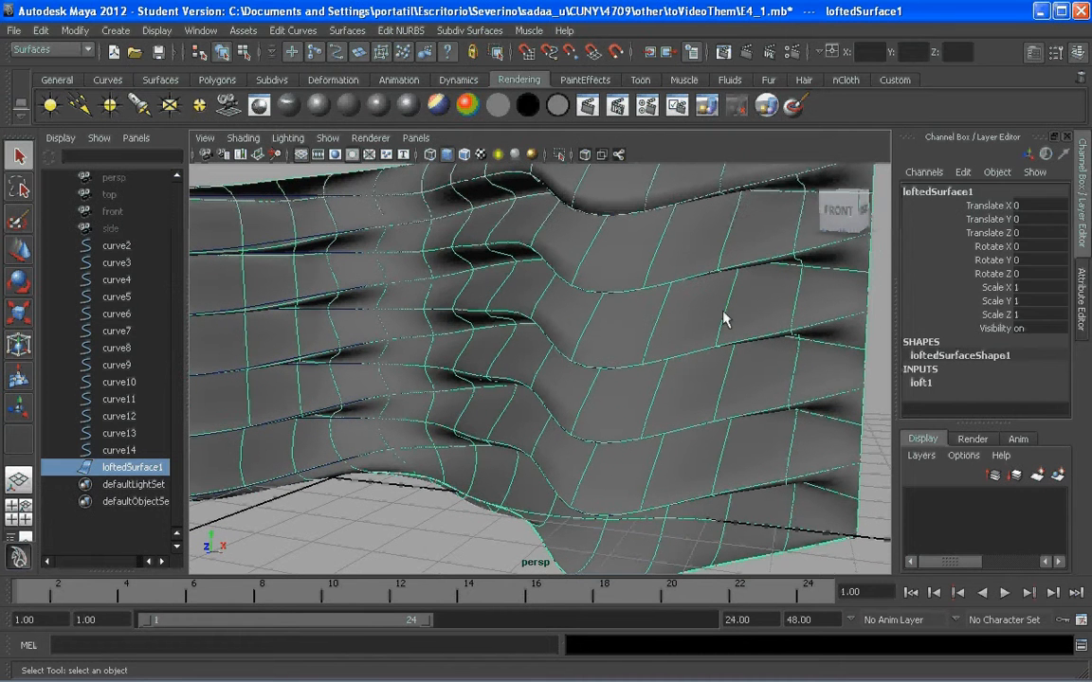
pyautogui.click(418, 526)
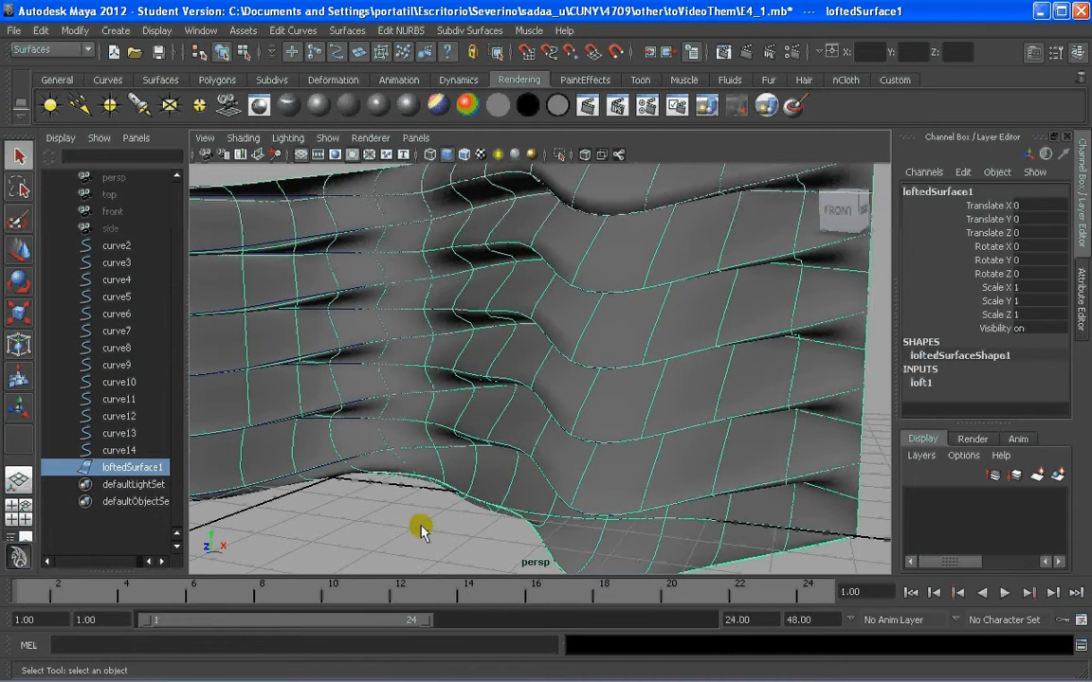
# Set the Section Spans of the lofted surface's loft1 node to 3
pyautogui.click(641, 329)
pyautogui.hotkey('ctrl', 'a')
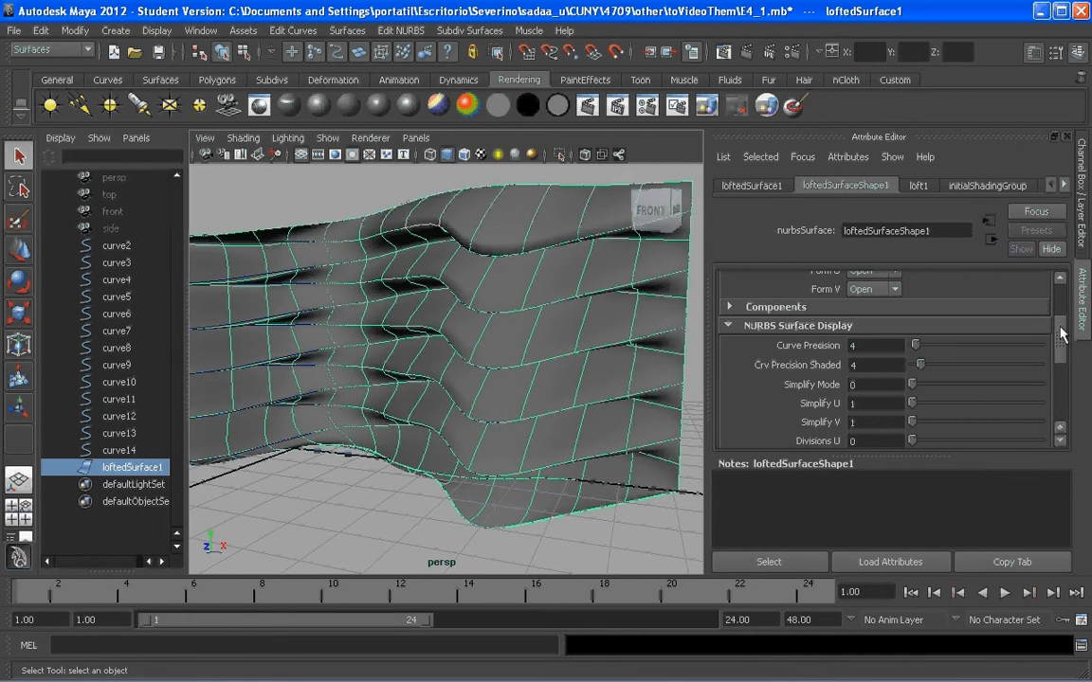
pyautogui.moveTo(1059, 328)
pyautogui.mouseDown()
pyautogui.moveTo(1061, 391)
pyautogui.moveTo(1062, 317)
pyautogui.mouseUp()
pyautogui.click(918, 185)
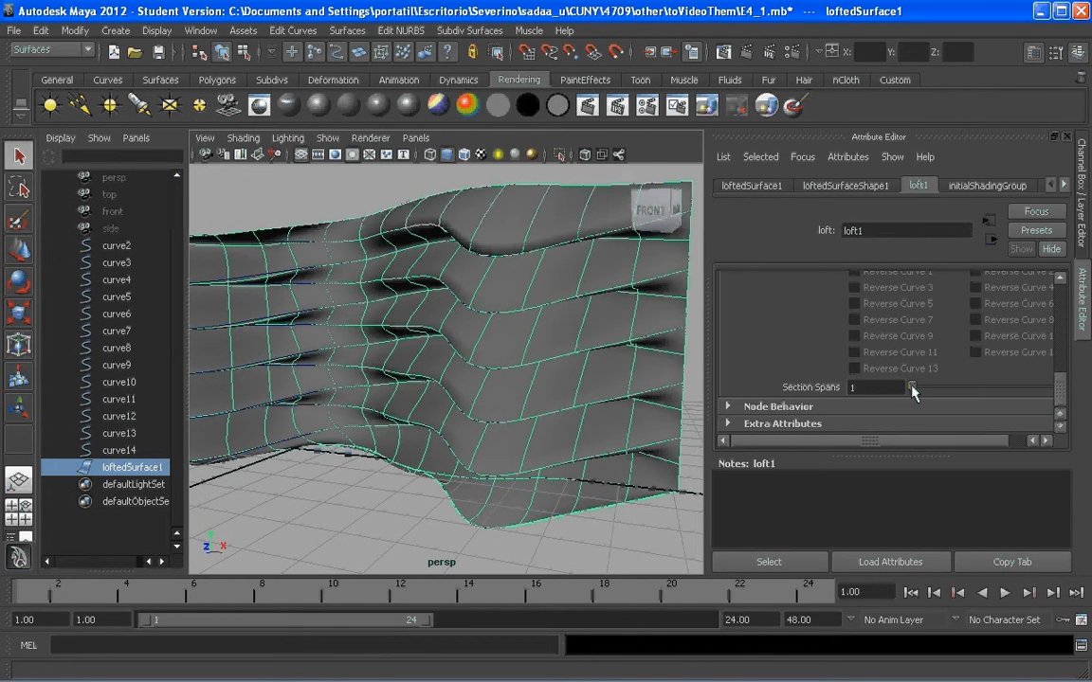
pyautogui.moveTo(912, 387); pyautogui.dragTo(931, 387)
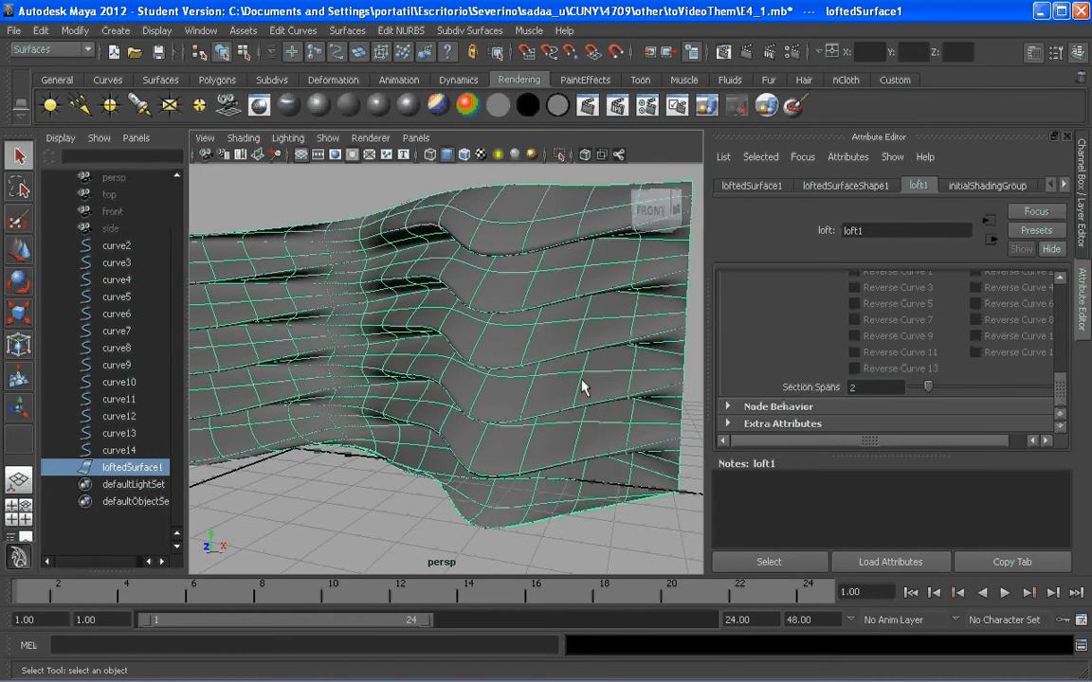
pyautogui.click(929, 387)
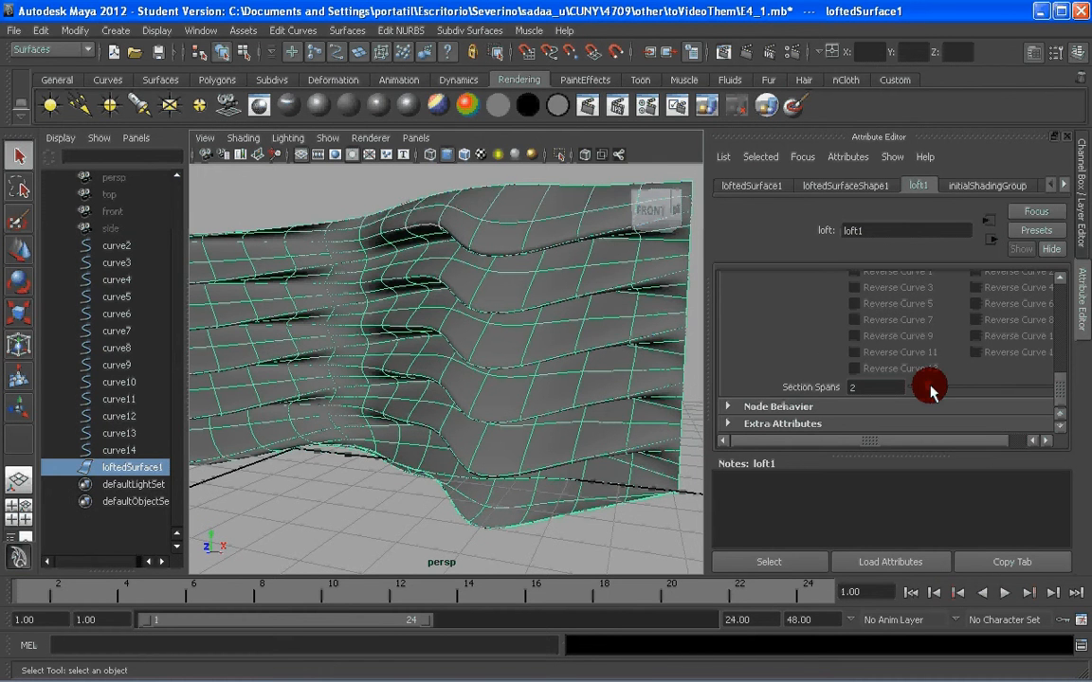
pyautogui.moveTo(929, 388); pyautogui.dragTo(944, 388)
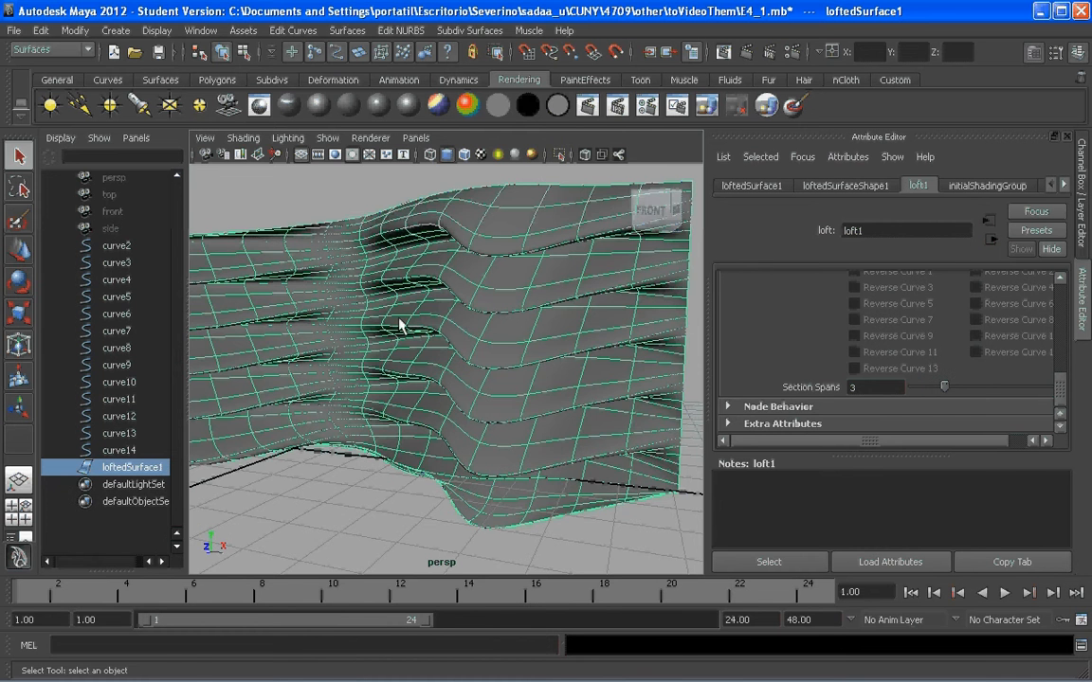
# Examine the denser isoparms of the lofted wall from several close angles around its folds
pyautogui.keyDown('alt'); pyautogui.moveTo(490, 320); pyautogui.dragTo(466, 357); pyautogui.keyUp('alt')
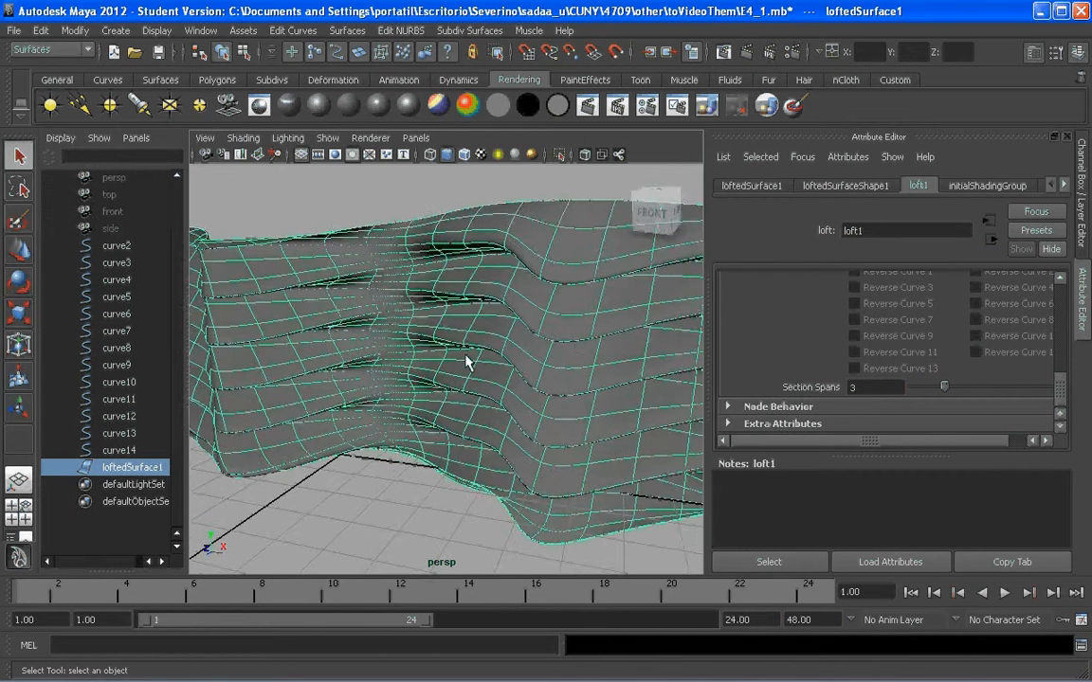
pyautogui.keyDown('alt'); pyautogui.moveTo(466, 358); pyautogui.dragTo(467, 334, button='middle'); pyautogui.keyUp('alt')
pyautogui.moveTo(468, 334)
pyautogui.keyDown('alt'); pyautogui.mouseDown()
pyautogui.moveTo(456, 329)
pyautogui.moveTo(489, 333)
pyautogui.moveTo(476, 340)
pyautogui.mouseUp(); pyautogui.keyUp('alt')
pyautogui.click(204, 139)
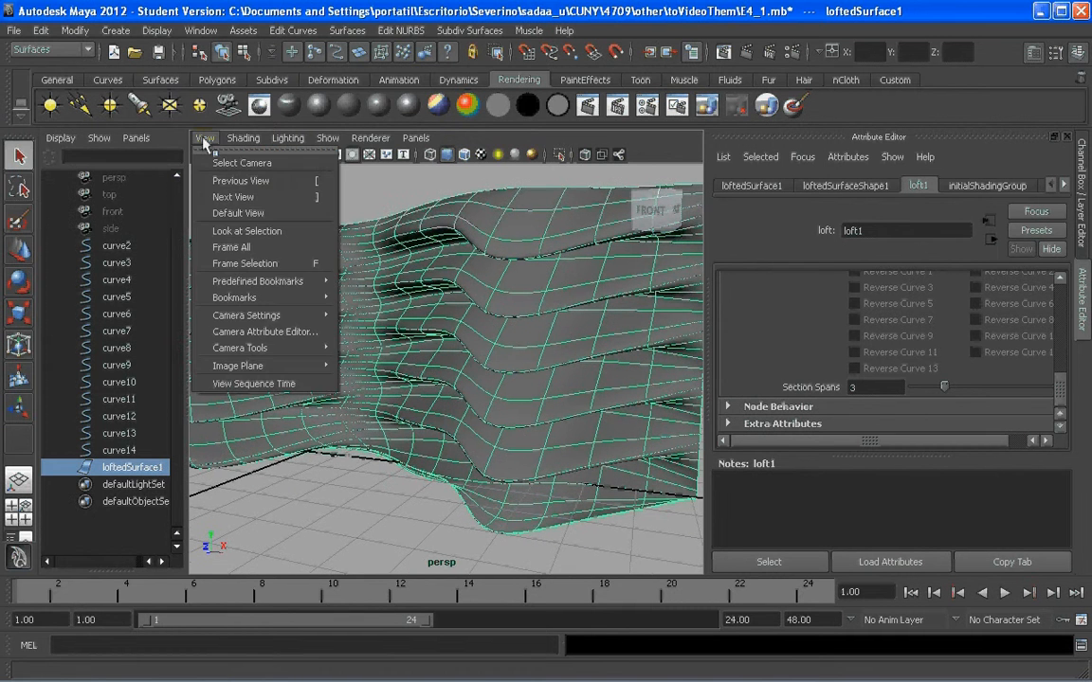
pyautogui.click(456, 319)
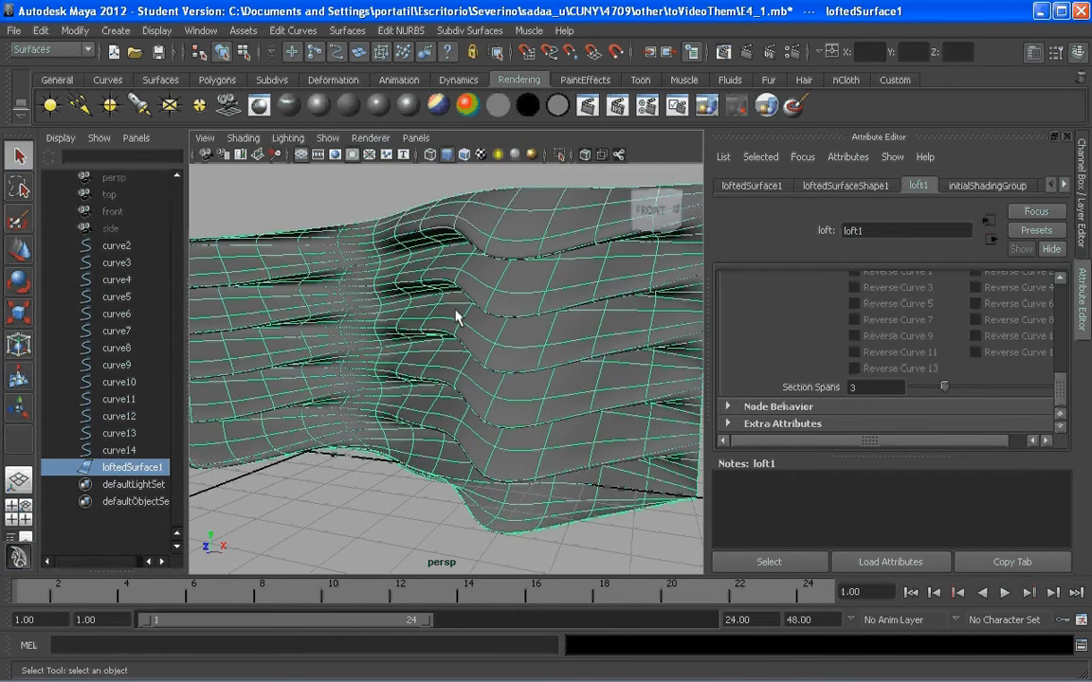
pyautogui.keyDown('alt'); pyautogui.moveTo(456, 318); pyautogui.dragTo(446, 284); pyautogui.keyUp('alt')
# Select the persp camera and set its Horizontal Film Aperture to 1.017 while viewing the wall up close
pyautogui.hotkey('ctrl', 'a')
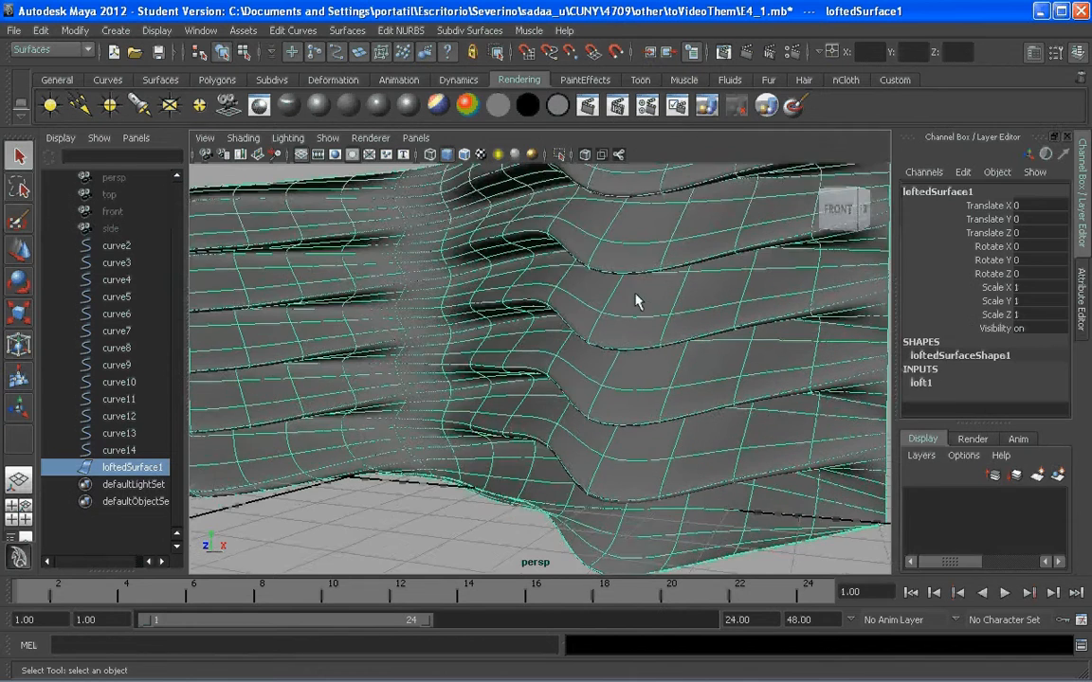
pyautogui.moveTo(636, 301)
pyautogui.keyDown('alt'); pyautogui.mouseDown()
pyautogui.moveTo(553, 308)
pyautogui.moveTo(628, 311)
pyautogui.mouseUp(); pyautogui.keyUp('alt')
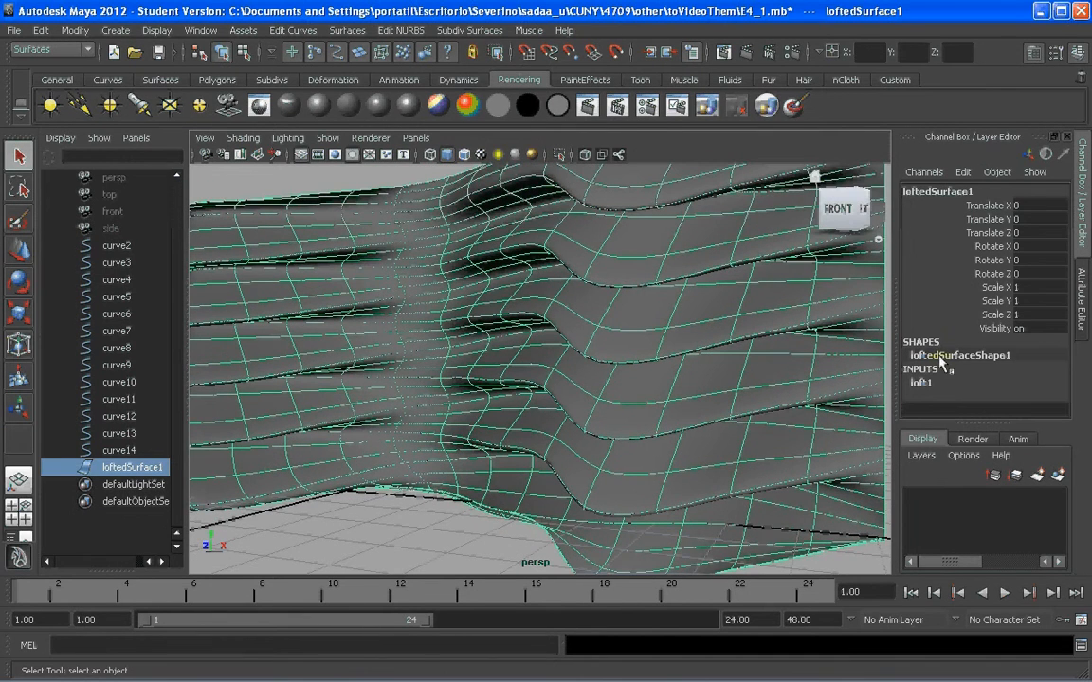
pyautogui.keyDown('alt'); pyautogui.moveTo(737, 380); pyautogui.dragTo(734, 373); pyautogui.keyUp('alt')
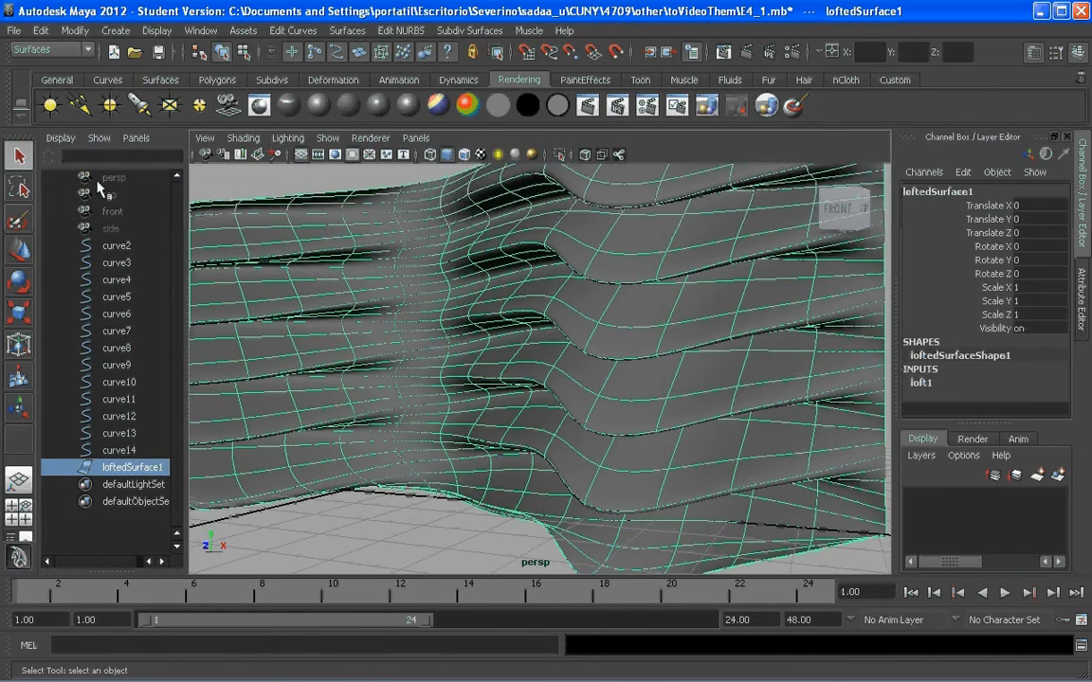
pyautogui.click(114, 177)
pyautogui.click(948, 369)
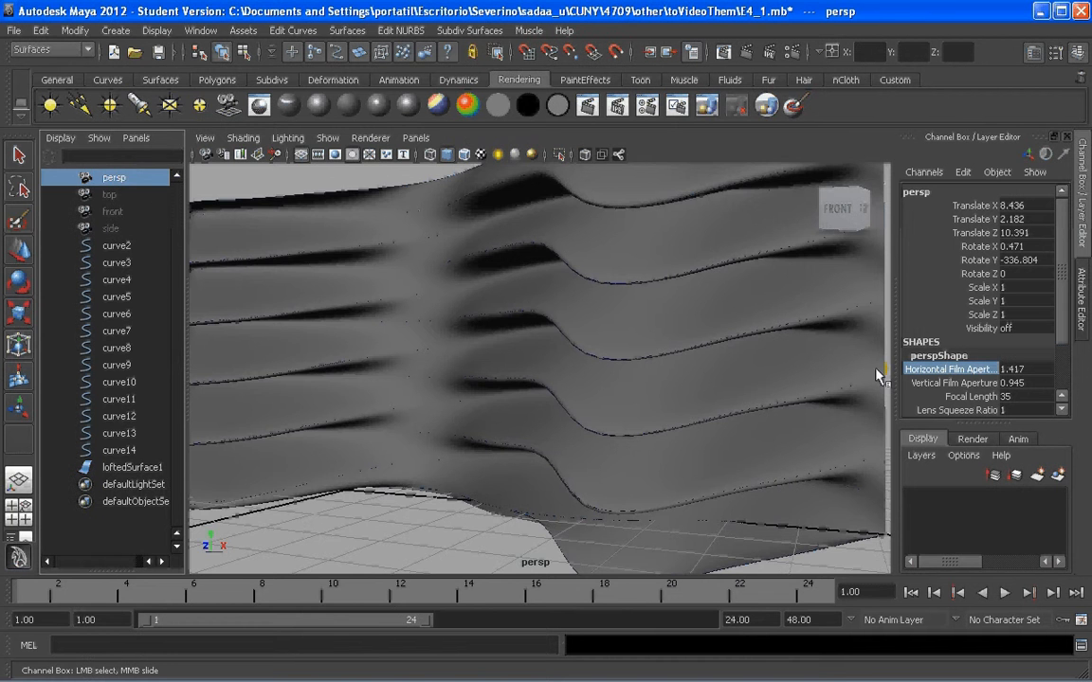
pyautogui.moveTo(516, 353)
pyautogui.mouseDown(button='middle')
pyautogui.moveTo(592, 353)
pyautogui.moveTo(537, 345)
pyautogui.mouseUp(button='middle')
pyautogui.keyDown('alt'); pyautogui.moveTo(534, 345); pyautogui.dragTo(528, 325); pyautogui.keyUp('alt')
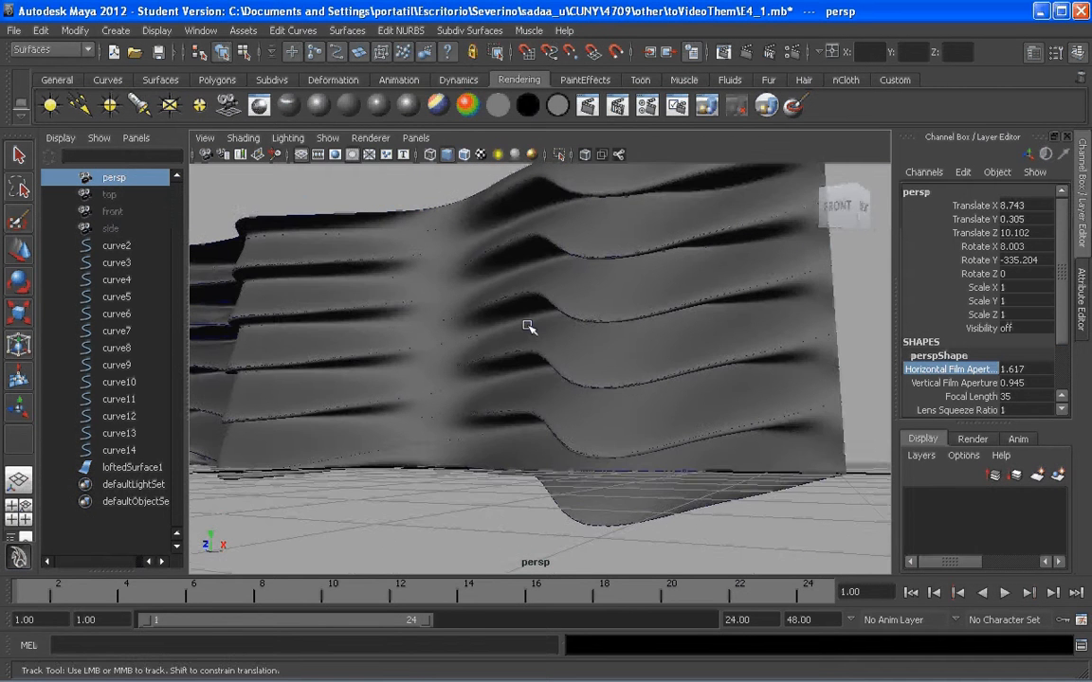
pyautogui.keyDown('alt'); pyautogui.moveTo(528, 325); pyautogui.dragTo(379, 350, button='middle'); pyautogui.keyUp('alt')
pyautogui.keyDown('alt'); pyautogui.moveTo(380, 350); pyautogui.dragTo(482, 353); pyautogui.keyUp('alt')
pyautogui.moveTo(481, 353); pyautogui.dragTo(577, 376, button='middle')
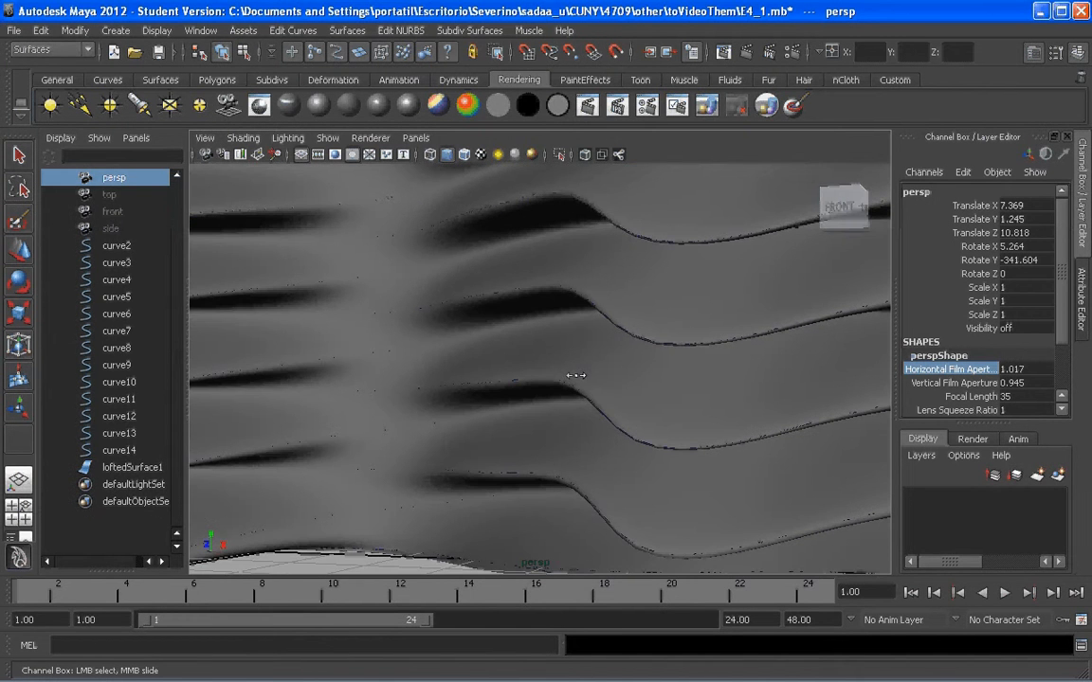
# Frame the wall's central folds and set the persp camera's Focal Length to 38.5
pyautogui.keyDown('alt'); pyautogui.moveTo(485, 313); pyautogui.dragTo(448, 309); pyautogui.keyUp('alt')
pyautogui.keyDown('alt'); pyautogui.moveTo(447, 309); pyautogui.dragTo(595, 341, button='middle'); pyautogui.keyUp('alt')
pyautogui.keyDown('alt'); pyautogui.moveTo(590, 336); pyautogui.dragTo(576, 337); pyautogui.keyUp('alt')
pyautogui.keyDown('alt'); pyautogui.moveTo(603, 331); pyautogui.dragTo(675, 341, button='middle'); pyautogui.keyUp('alt')
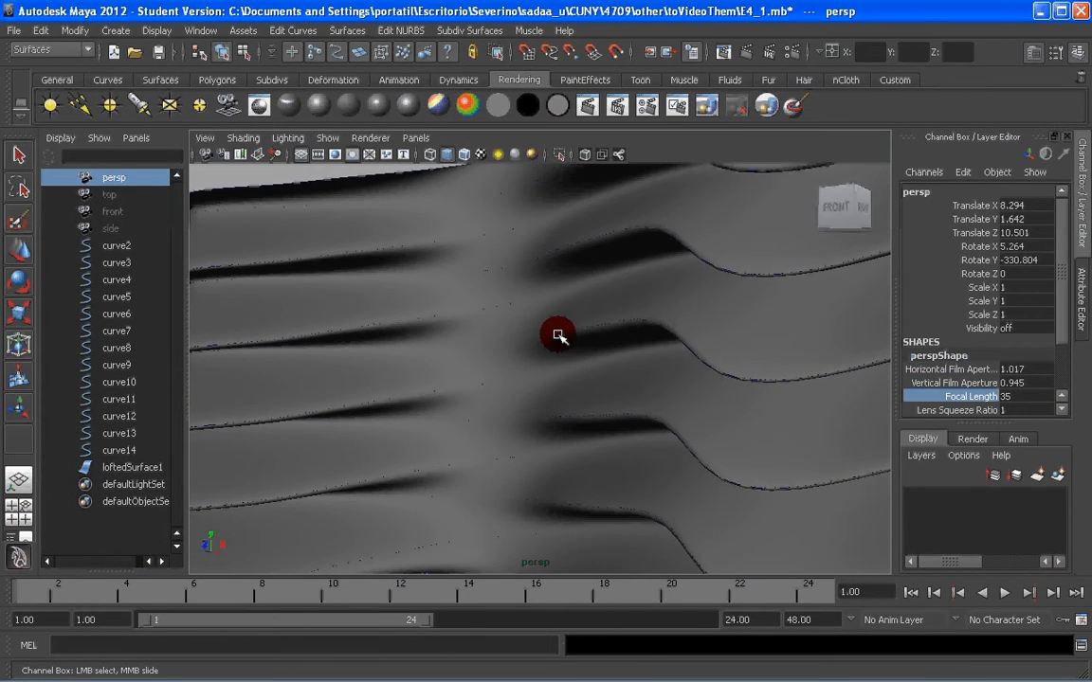
pyautogui.click(561, 334)
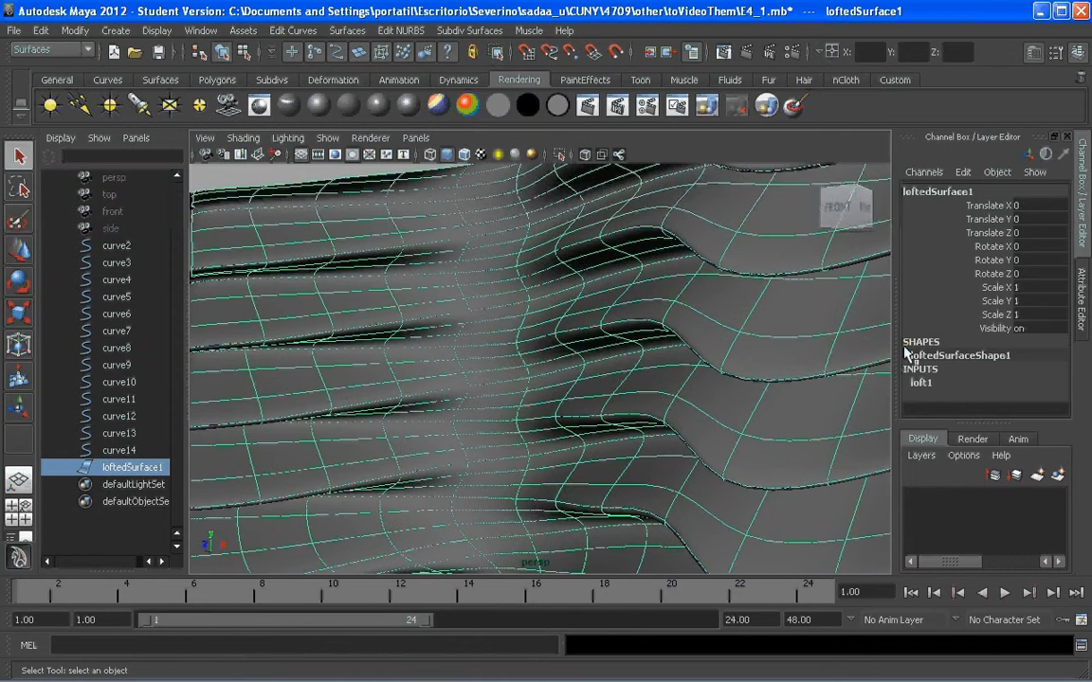
pyautogui.click(114, 178)
pyautogui.click(948, 396)
pyautogui.moveTo(526, 372); pyautogui.dragTo(580, 389, button='middle')
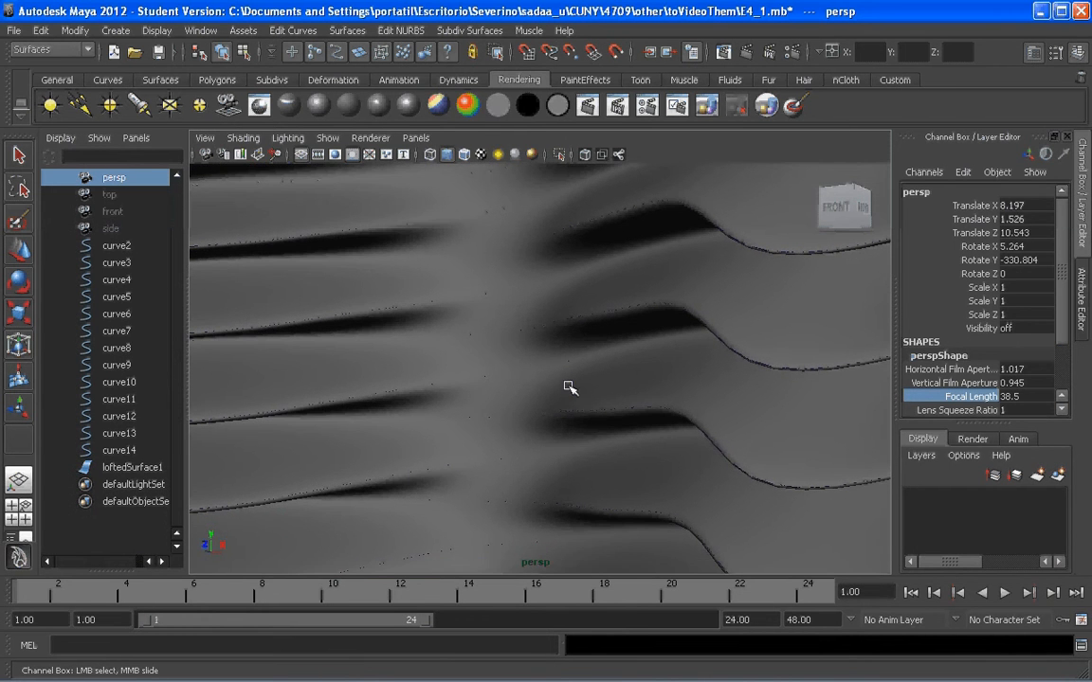
# Save the current perspective view as a new camera bookmark and name it with the author's short name
pyautogui.click(203, 139)
pyautogui.moveTo(236, 303)
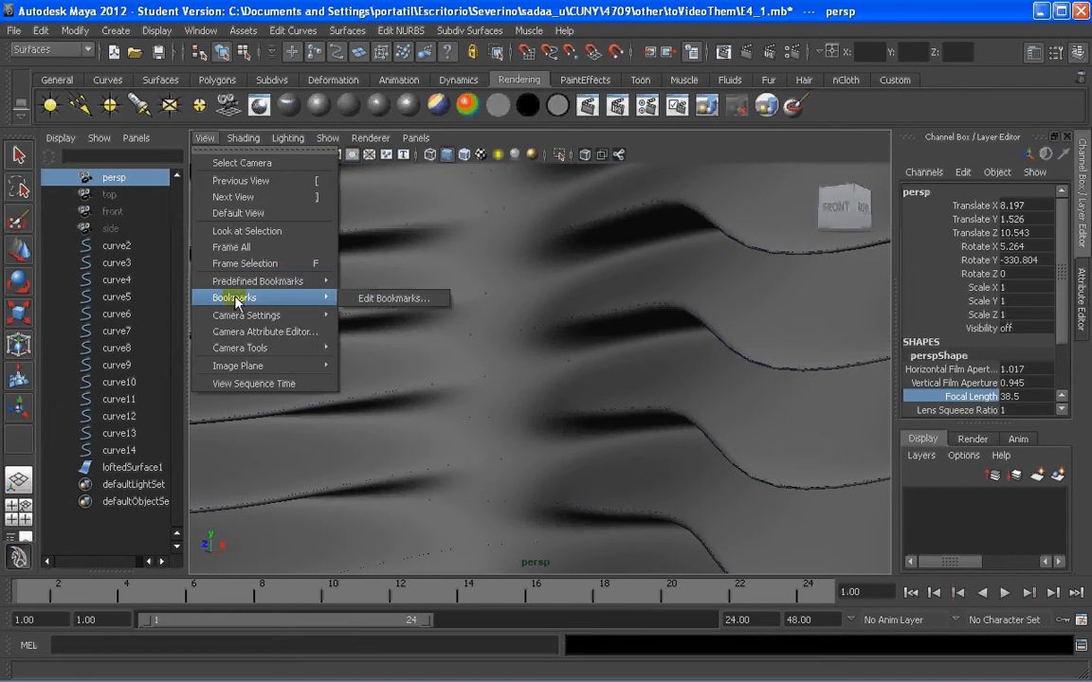
pyautogui.click(394, 299)
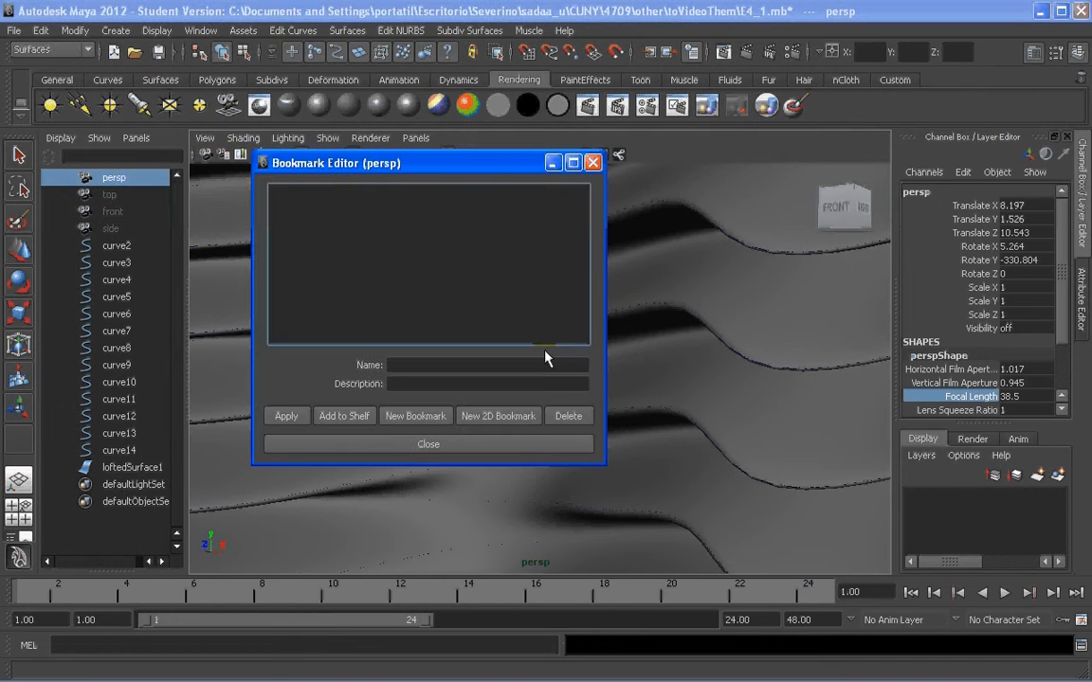
pyautogui.click(429, 418)
pyautogui.moveTo(461, 370); pyautogui.dragTo(362, 366)
pyautogui.write('seve')
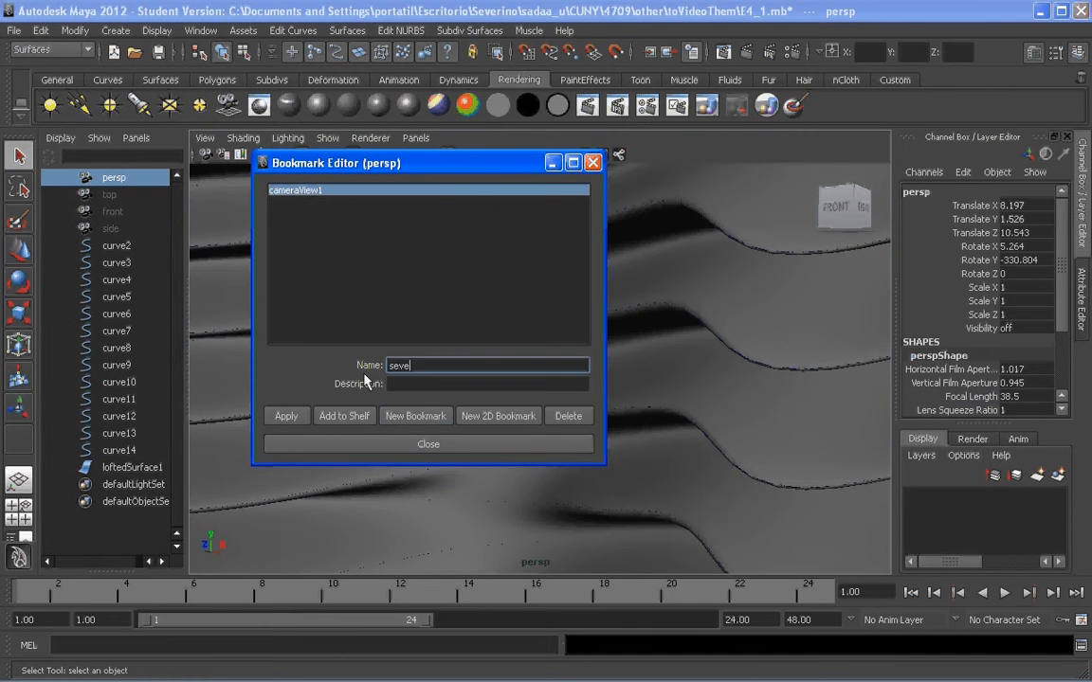
pyautogui.click(292, 418)
pyautogui.click(398, 446)
# Test the camera bookmark by viewing the whole wall from afar and recalling the saved close-up view
pyautogui.scroll(-5, 449, 409)
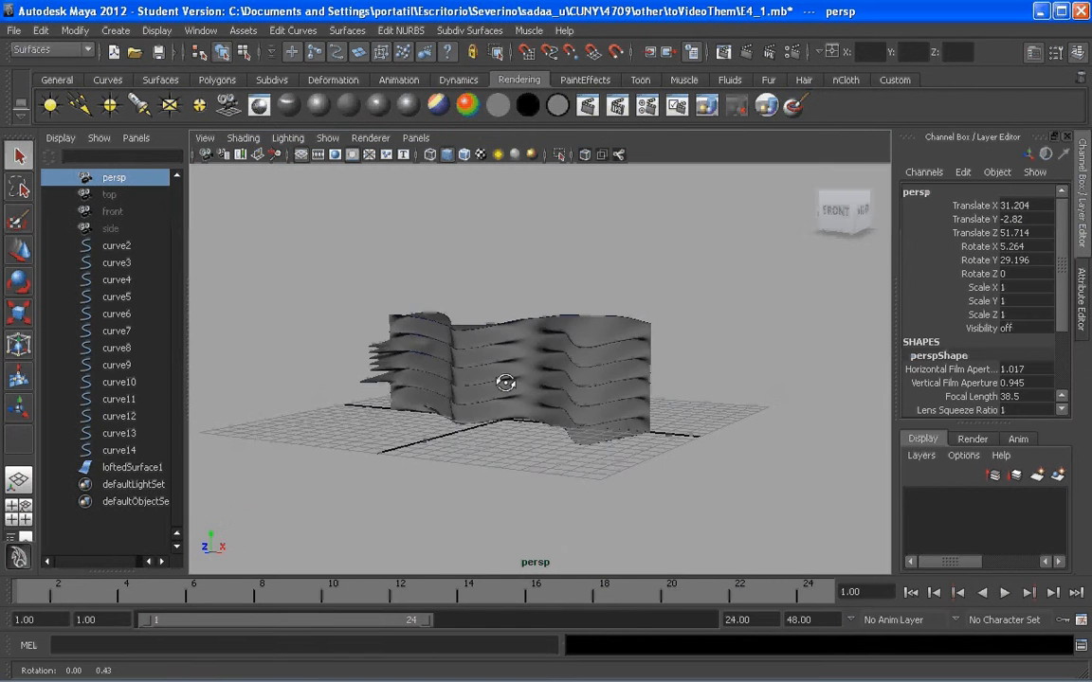
pyautogui.keyDown('alt'); pyautogui.moveTo(504, 383); pyautogui.dragTo(295, 307); pyautogui.keyUp('alt')
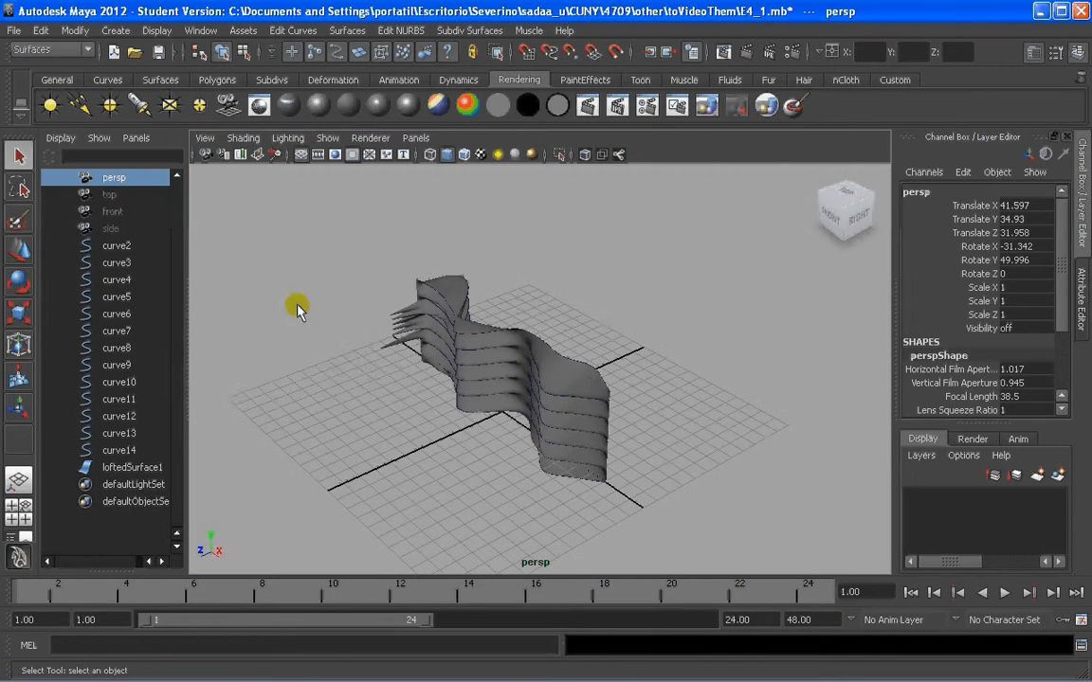
pyautogui.click(204, 137)
pyautogui.moveTo(284, 298)
pyautogui.click(367, 298)
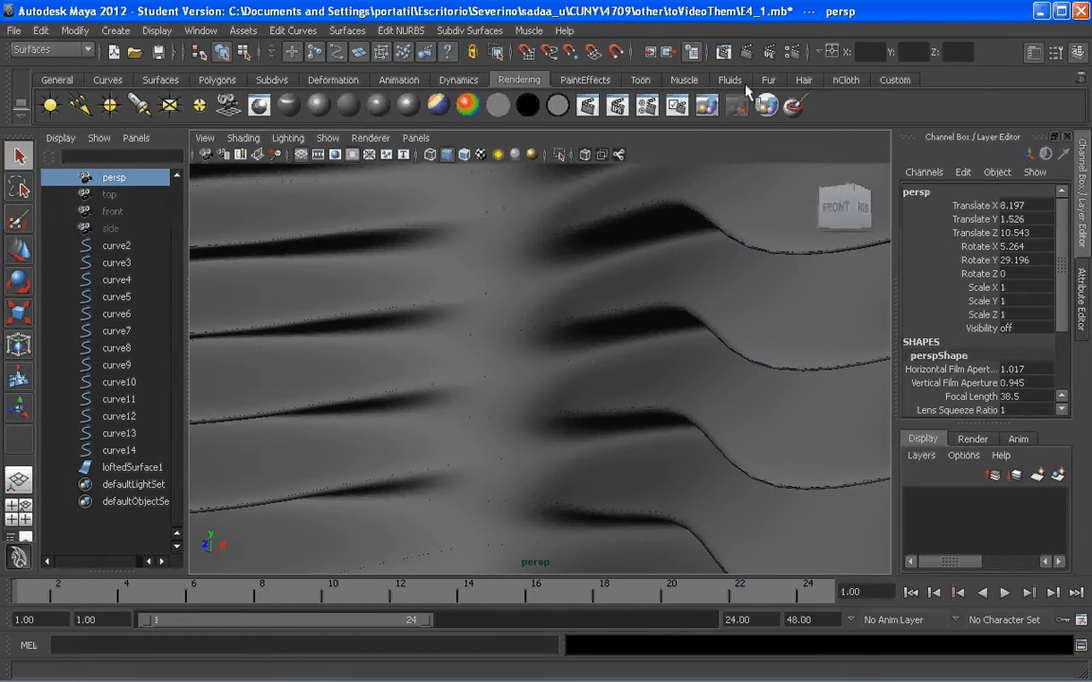
# Set the scene's renderer to Maya Vector and its output image format to Tiff (tif) in the Render Settings
pyautogui.click(792, 59)
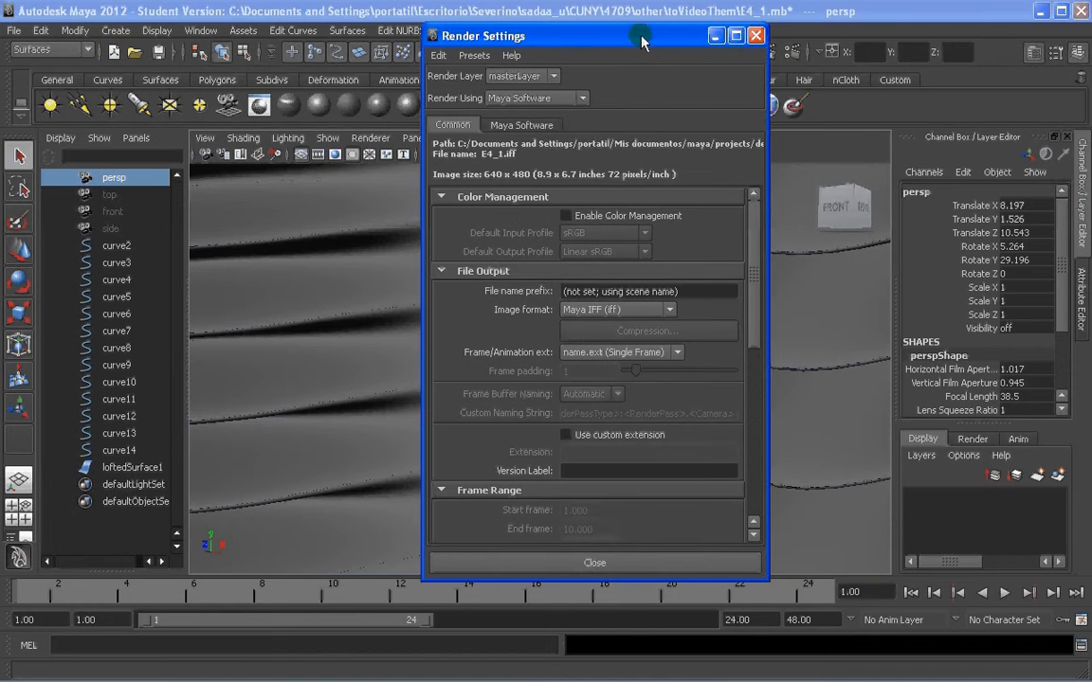
pyautogui.moveTo(641, 43); pyautogui.dragTo(485, 43)
pyautogui.click(371, 98)
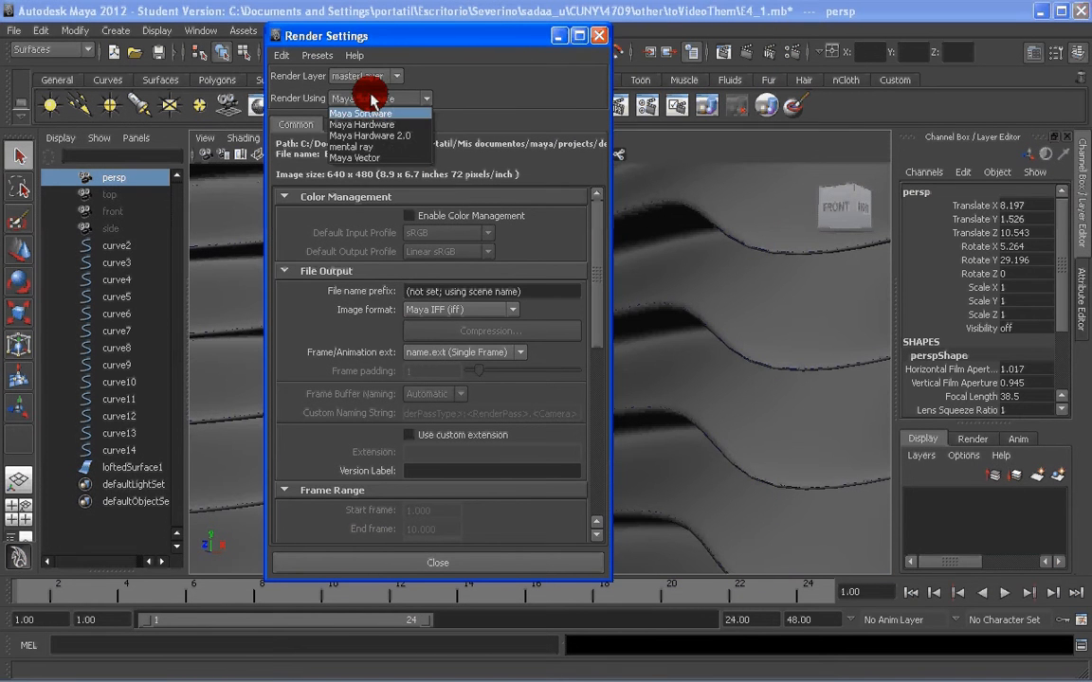
pyautogui.click(356, 158)
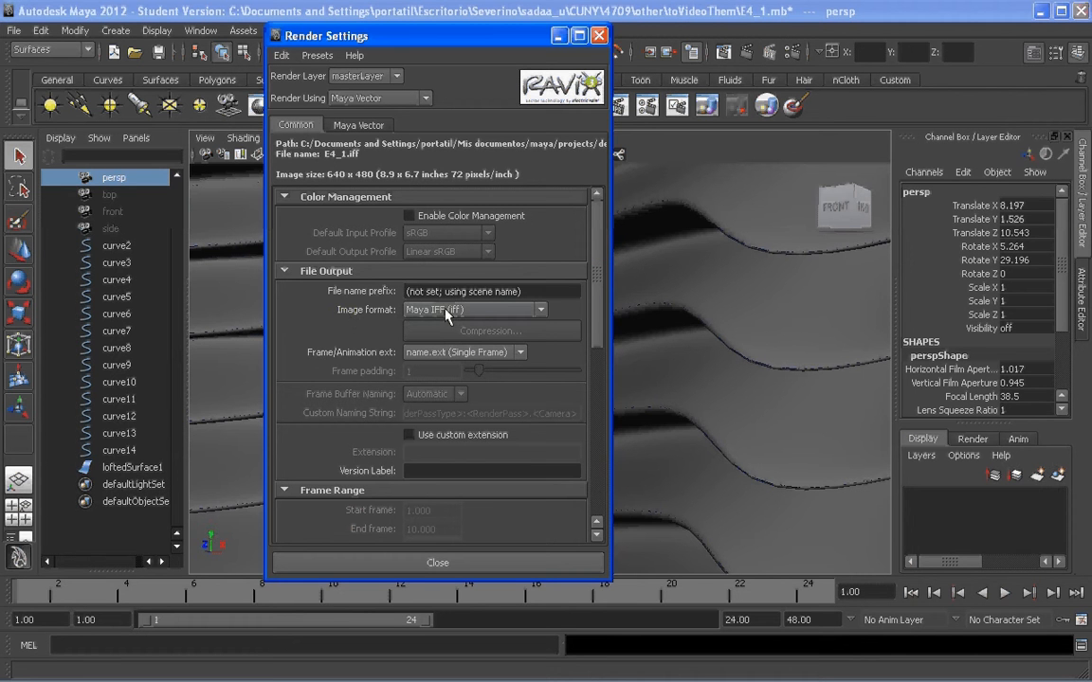
pyautogui.click(469, 314)
pyautogui.moveTo(536, 342); pyautogui.dragTo(542, 391)
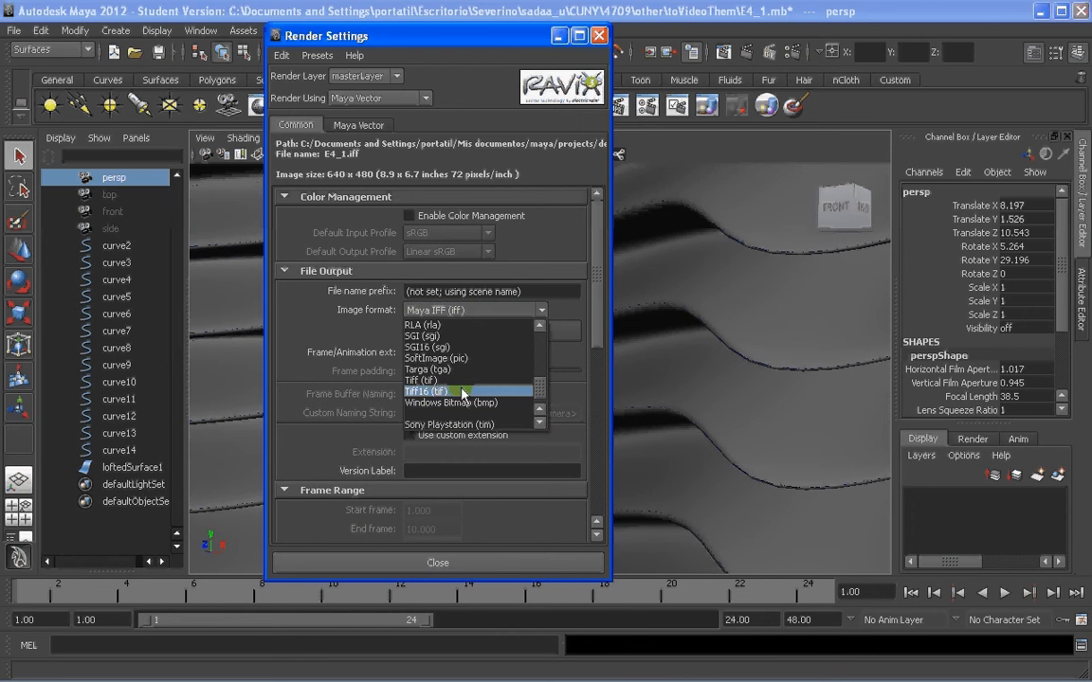
pyautogui.click(444, 380)
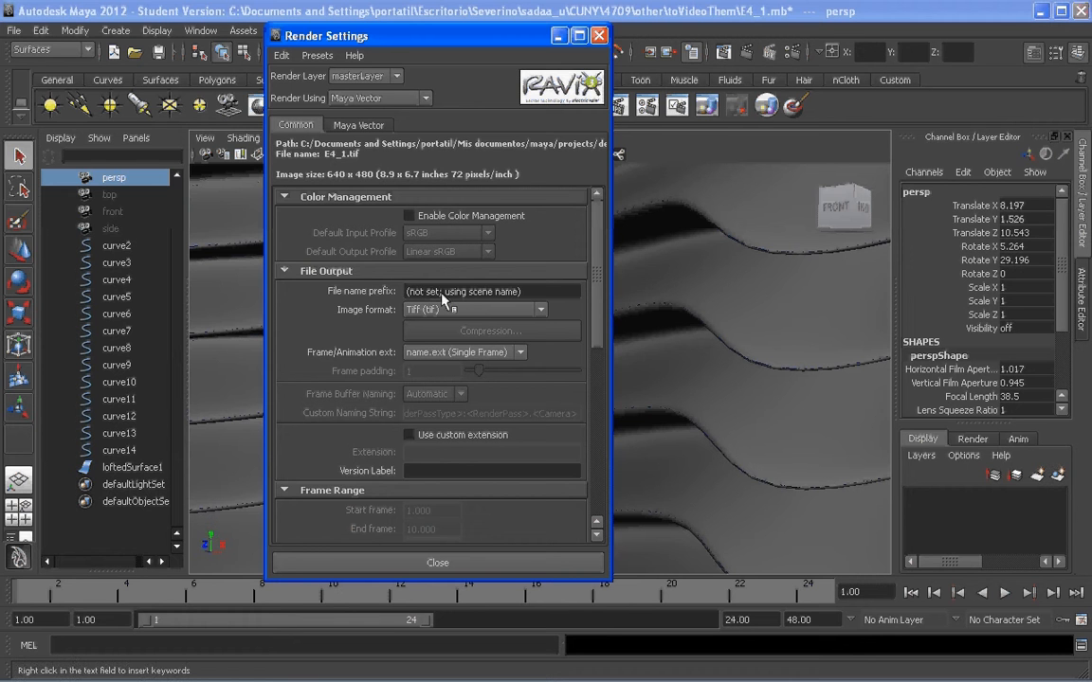
# Set the render's image size to the HD 720 preset
pyautogui.scroll(-5, 446, 304)
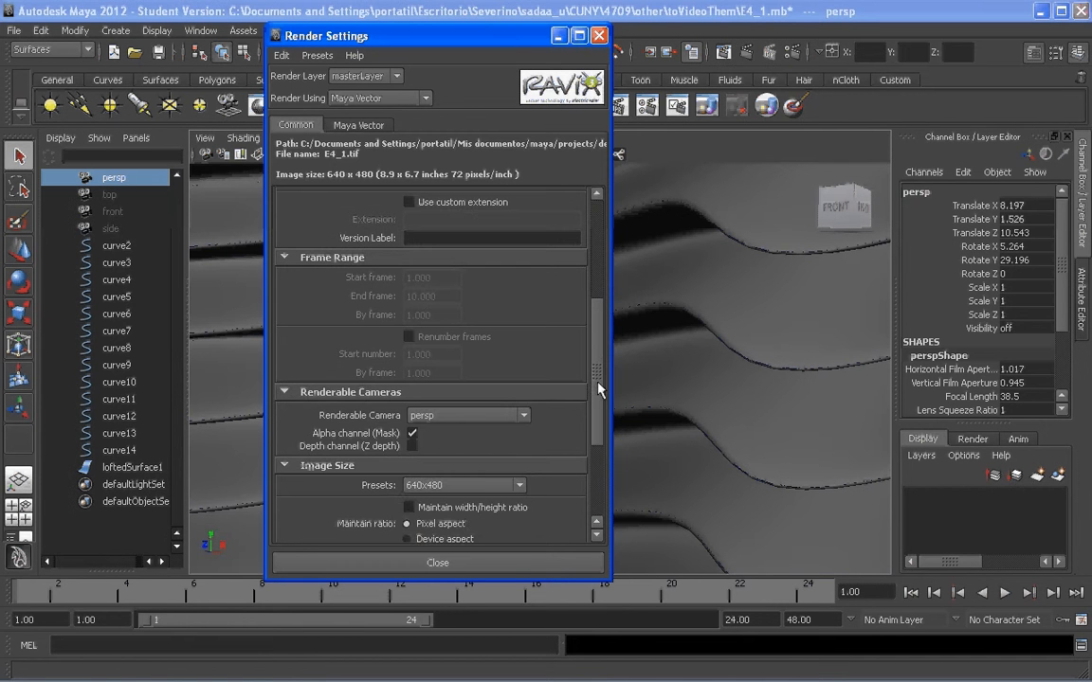
pyautogui.click(481, 484)
pyautogui.scroll(-4, 516, 536)
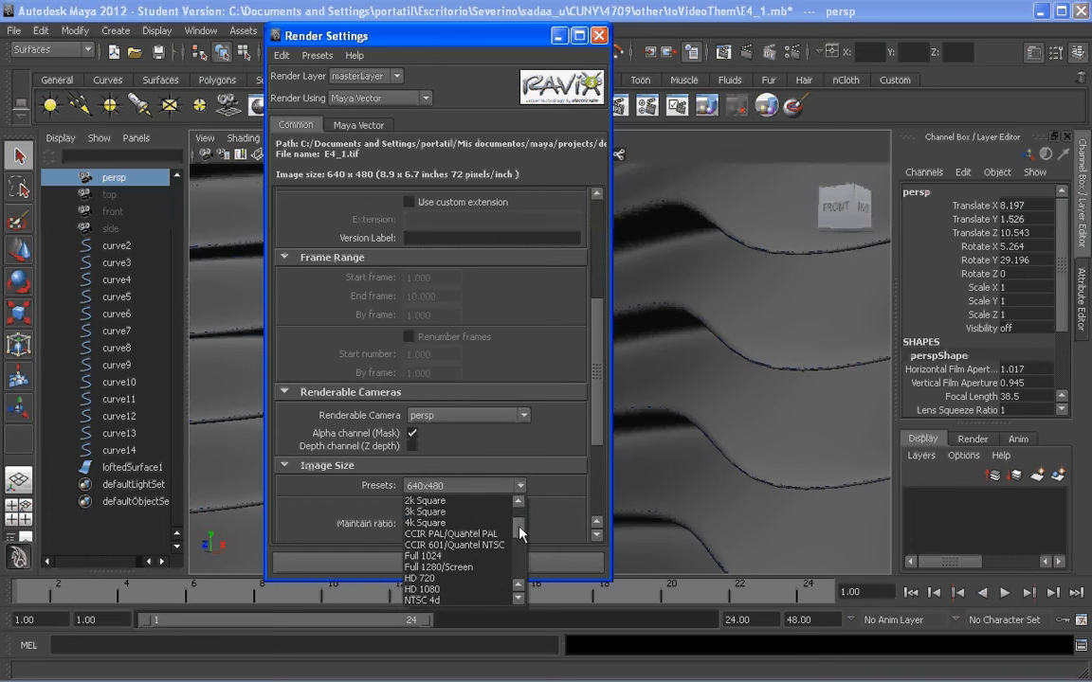
pyautogui.click(445, 558)
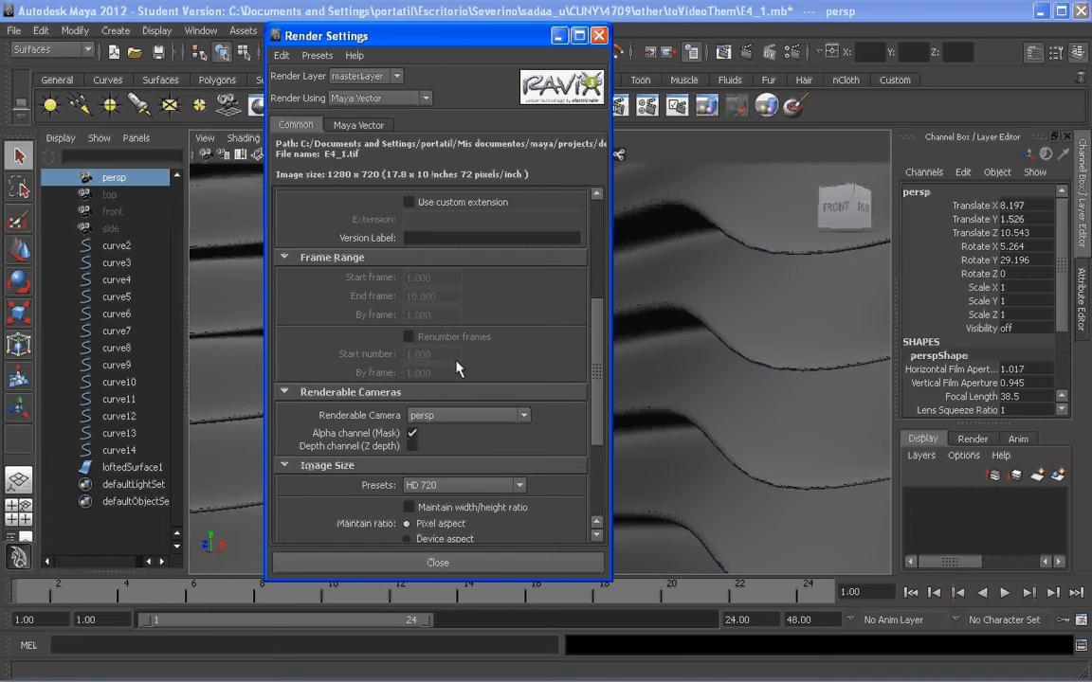
# Turn off Fill objects for the vector render and include edges with an edge weight of 0.010
pyautogui.click(352, 126)
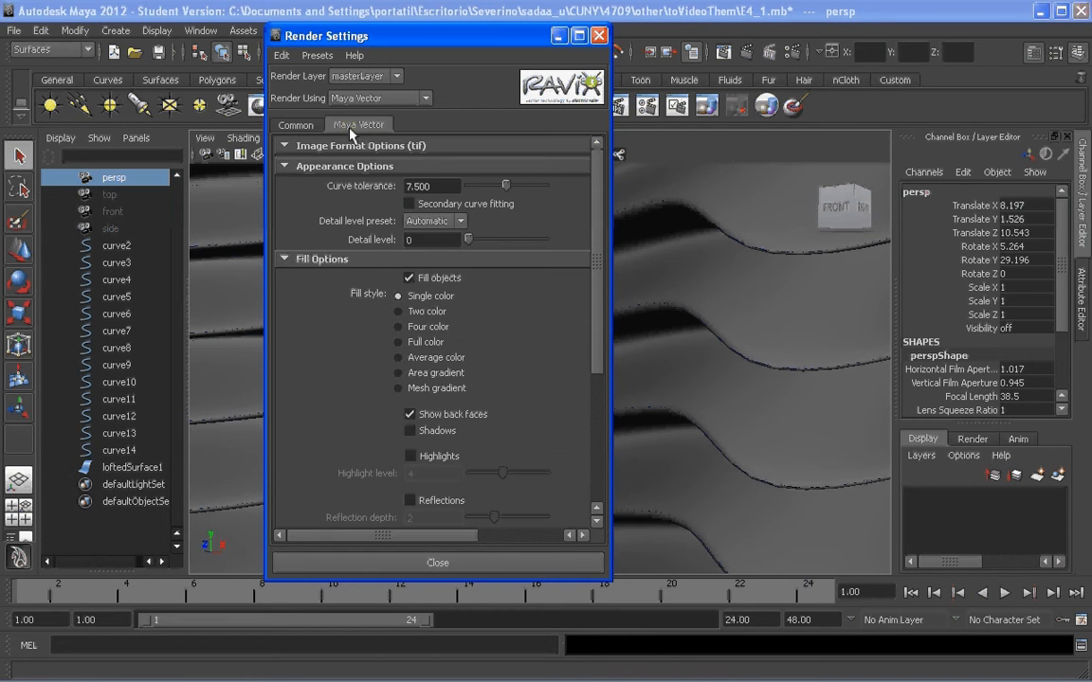
pyautogui.click(410, 278)
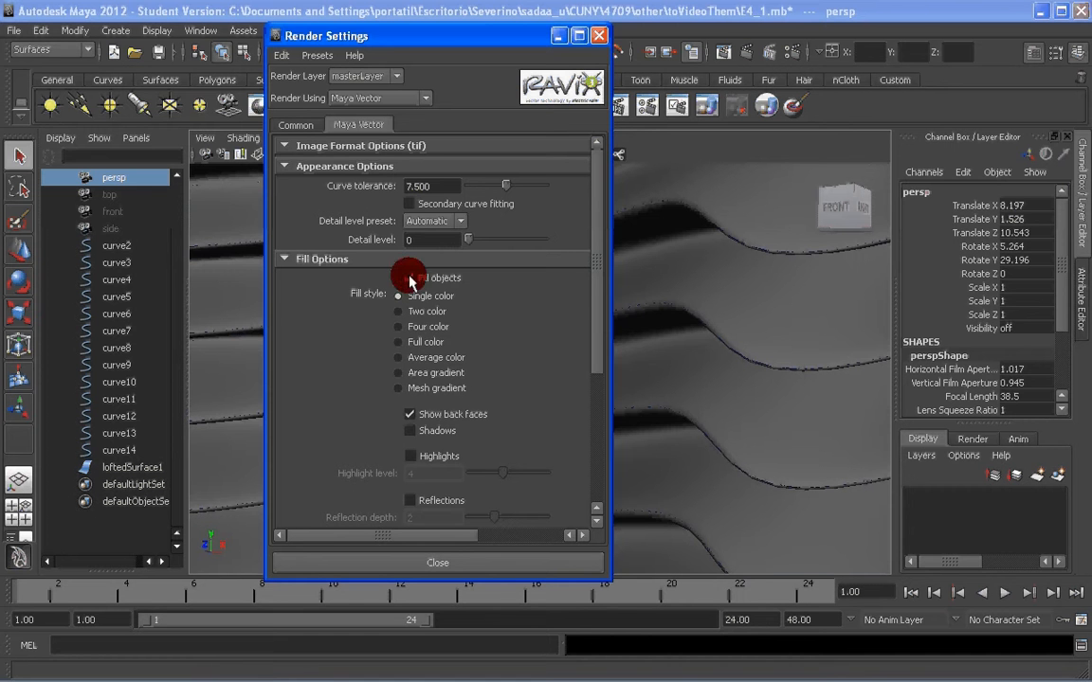
pyautogui.moveTo(598, 318); pyautogui.dragTo(599, 432)
pyautogui.click(410, 335)
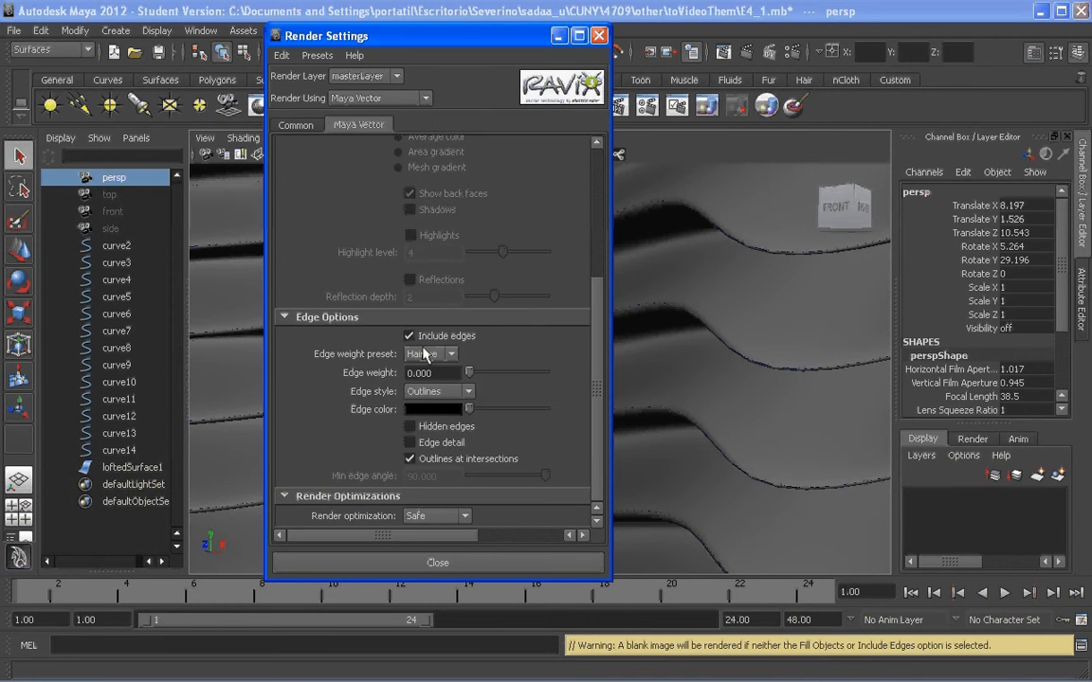
pyautogui.moveTo(439, 374); pyautogui.dragTo(420, 374)
pyautogui.write('1')
# Set the vector render's edge style to Entire Mesh and turn off Outlines at intersections
pyautogui.click(439, 391)
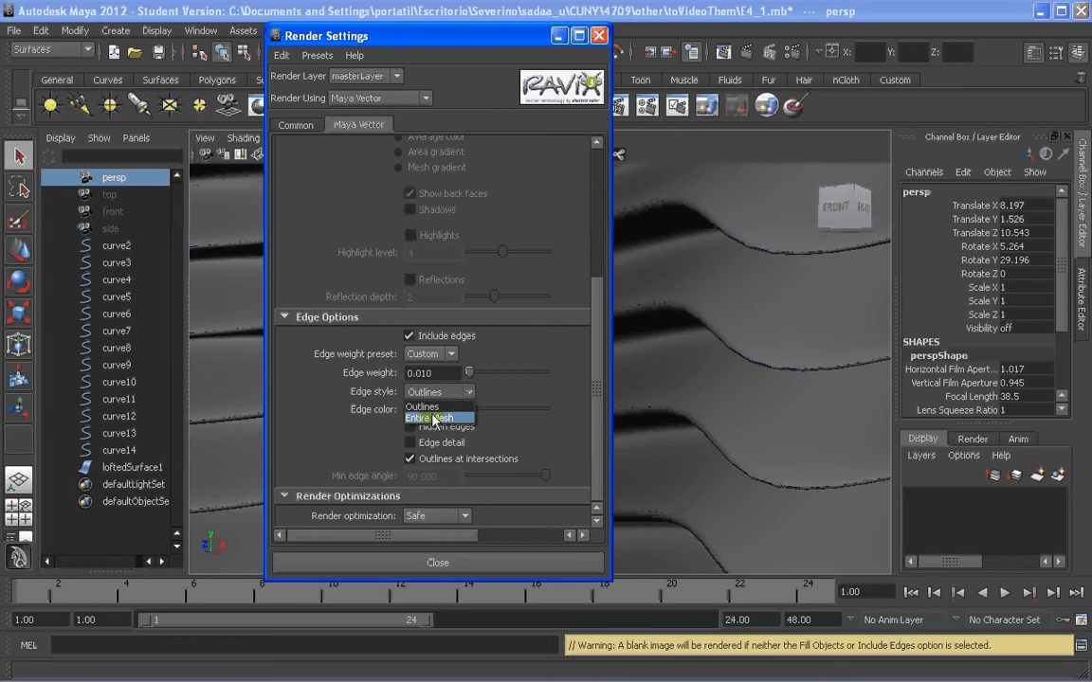
pyautogui.click(433, 418)
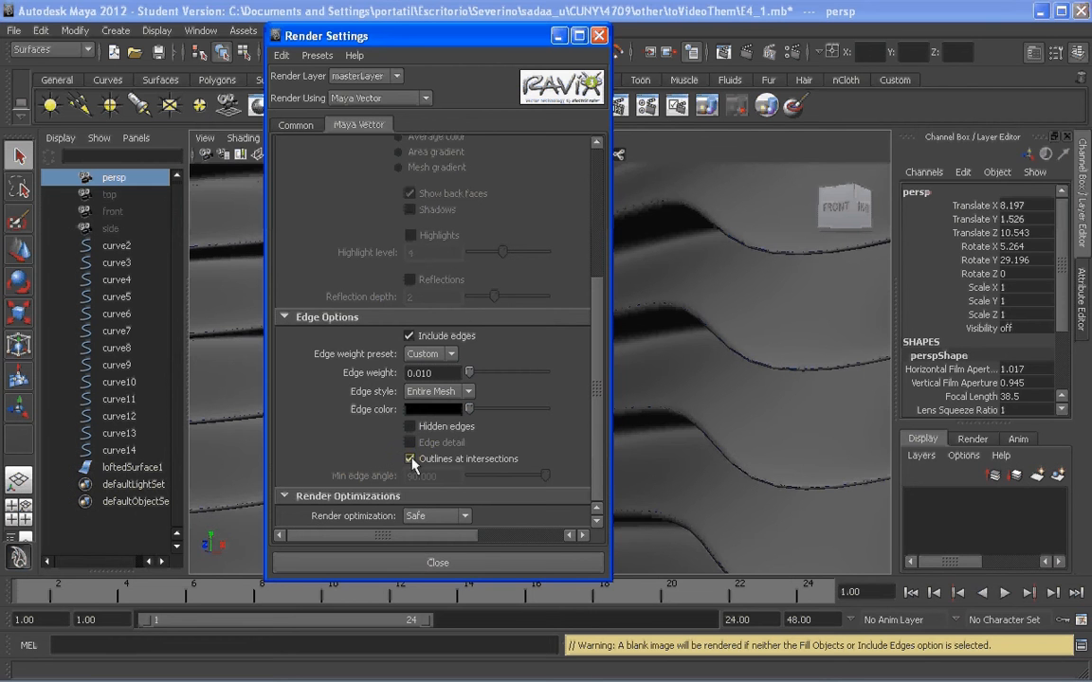
pyautogui.click(446, 459)
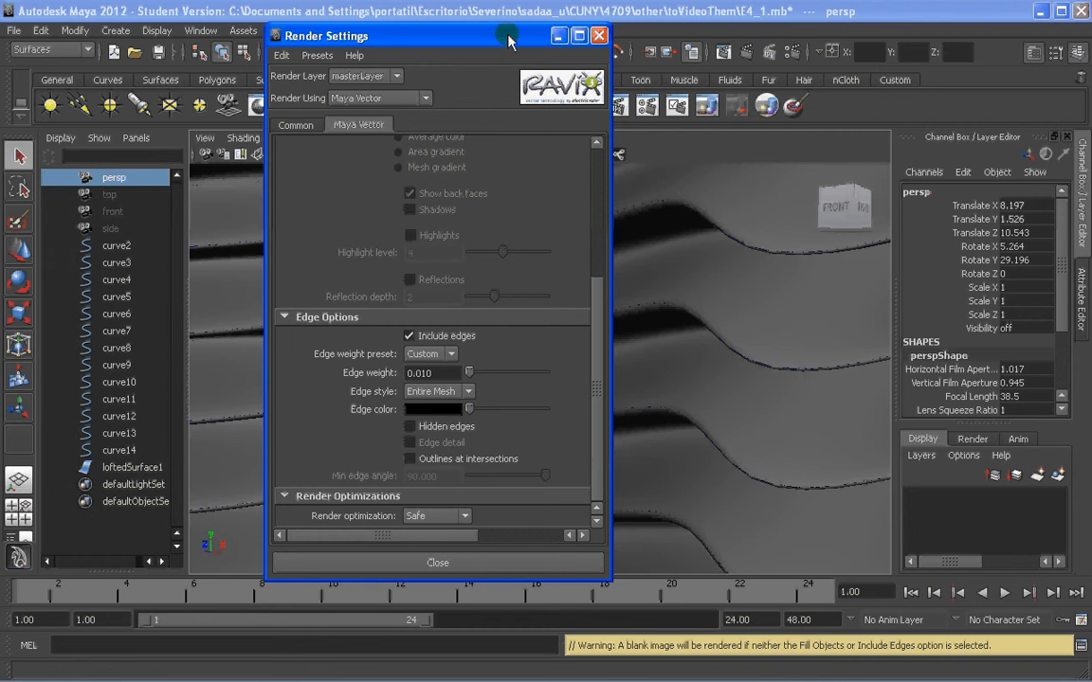
# Render the current frame from the persp camera with Maya Vector and reposition the resulting render window
pyautogui.moveTo(507, 38); pyautogui.dragTo(543, 46)
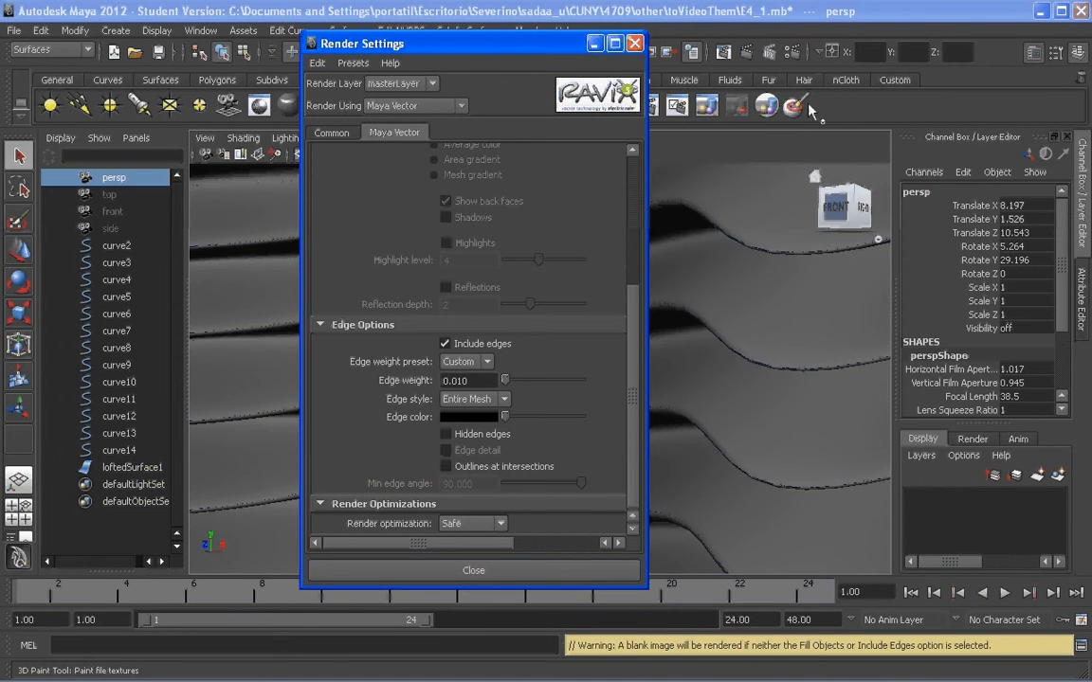
pyautogui.click(747, 55)
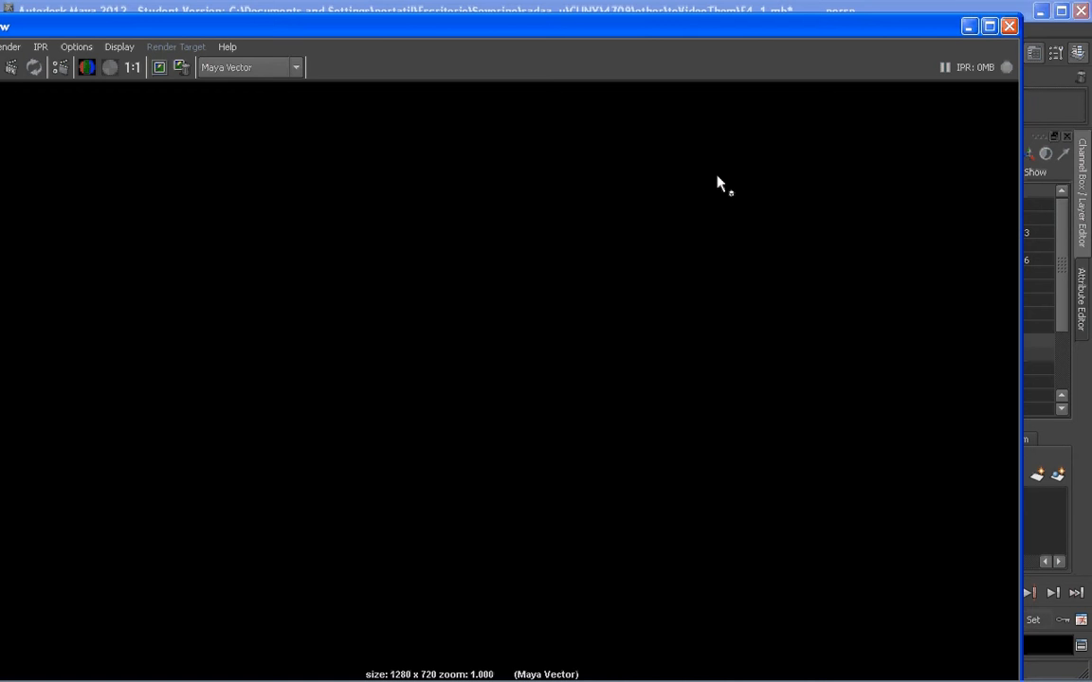
pyautogui.moveTo(731, 23); pyautogui.dragTo(746, 12)
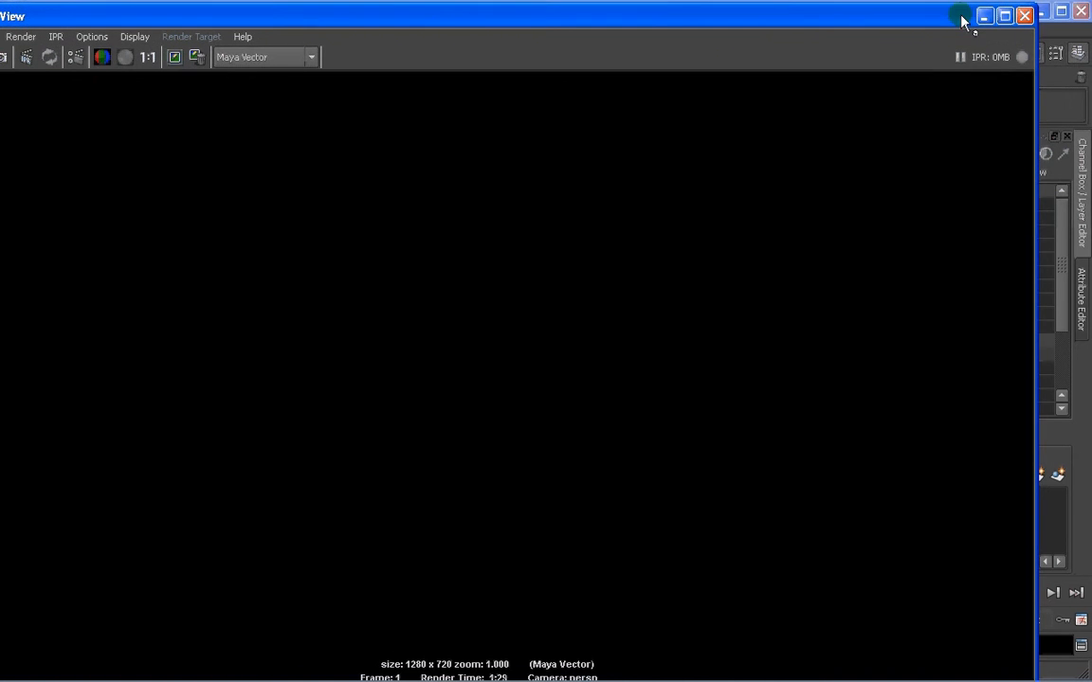
# Set the persp camera's environment background color to white and render the current frame again with Maya Vector
pyautogui.click(1025, 17)
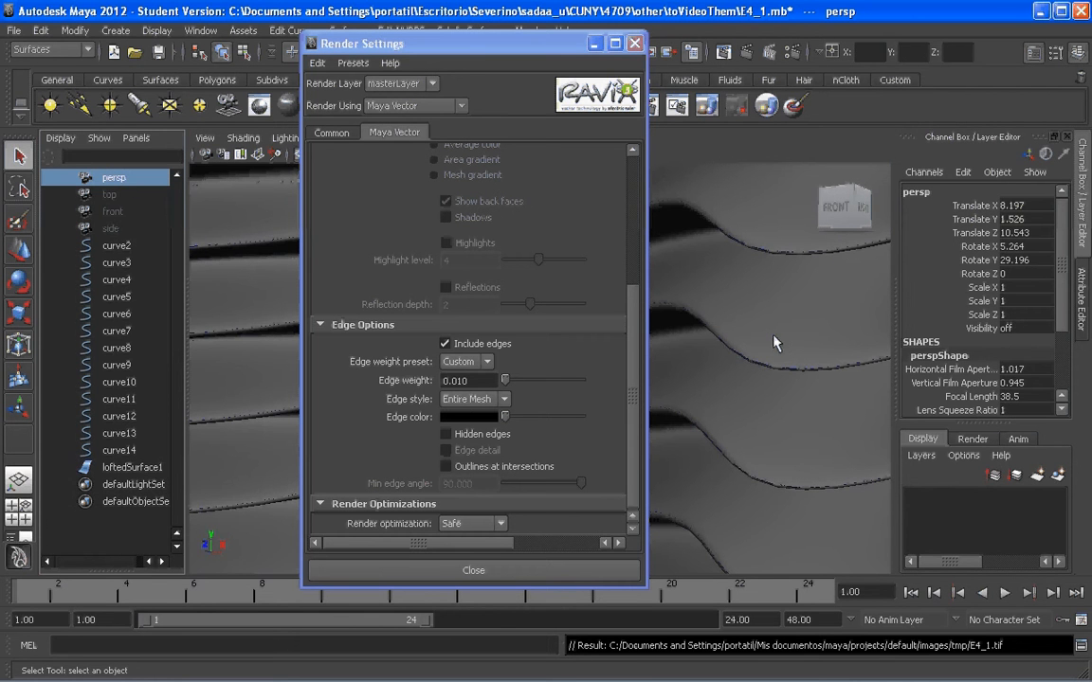
pyautogui.click(147, 181)
pyautogui.hotkey('ctrl', 'a')
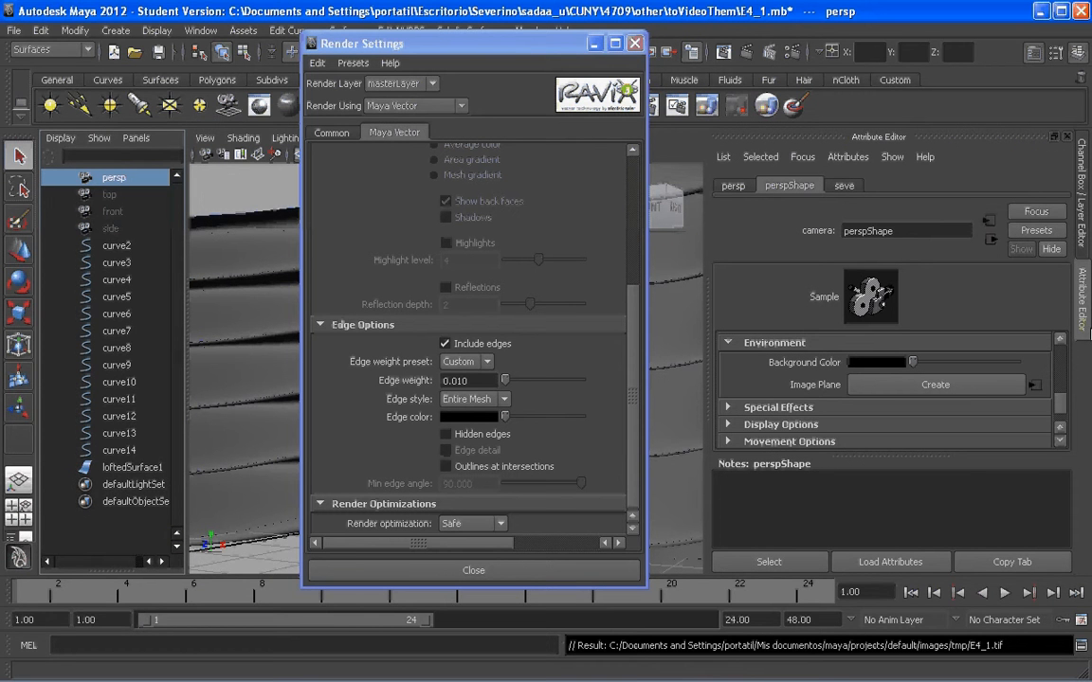
pyautogui.click(729, 342)
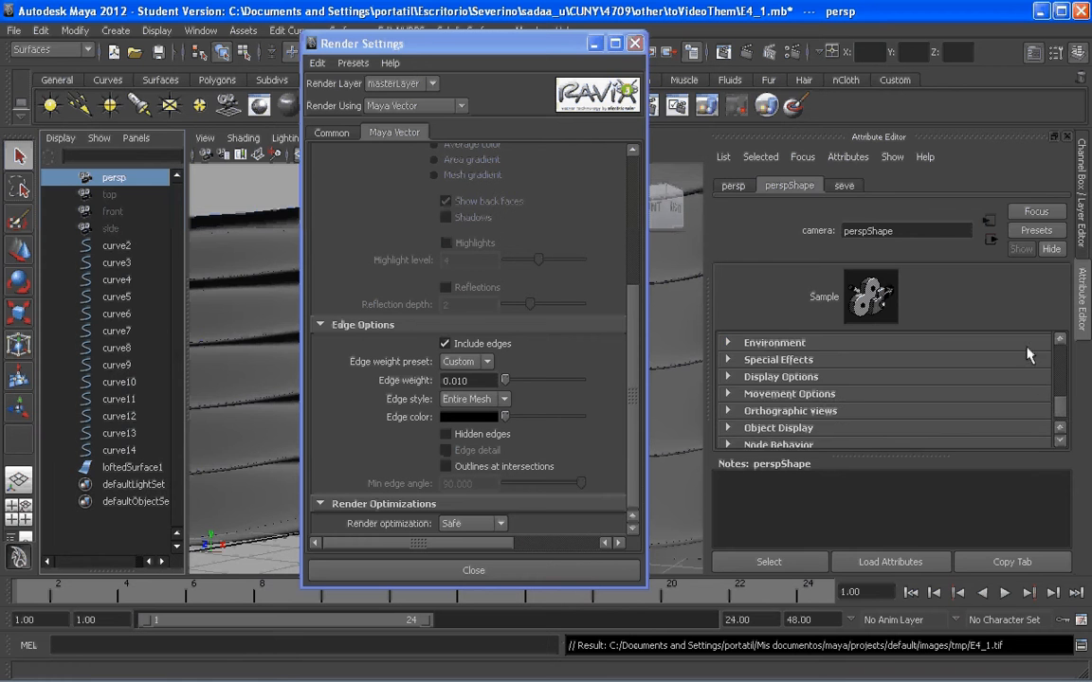
pyautogui.moveTo(1062, 405)
pyautogui.mouseDown()
pyautogui.moveTo(1066, 341)
pyautogui.moveTo(1065, 403)
pyautogui.mouseUp()
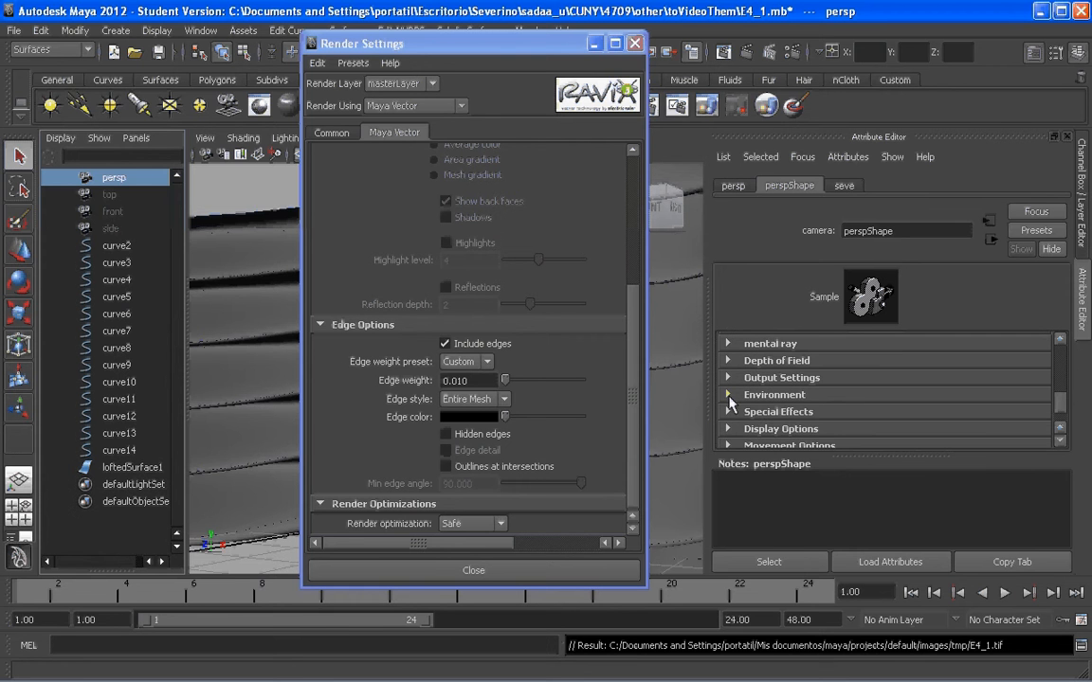
pyautogui.click(729, 396)
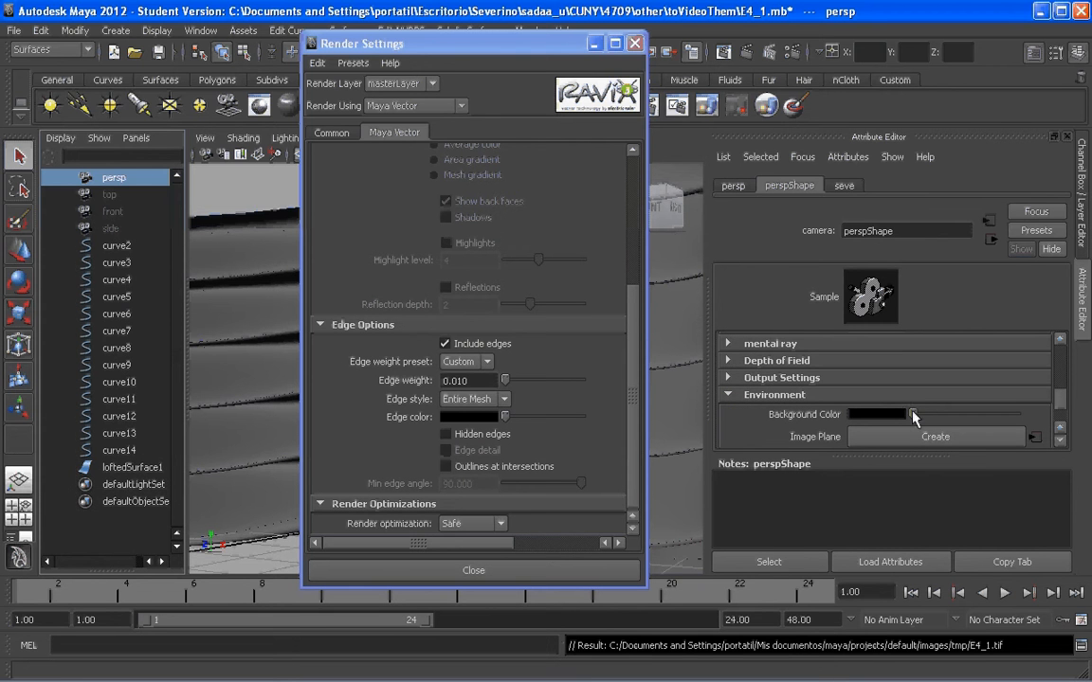
pyautogui.moveTo(915, 417); pyautogui.dragTo(1017, 414)
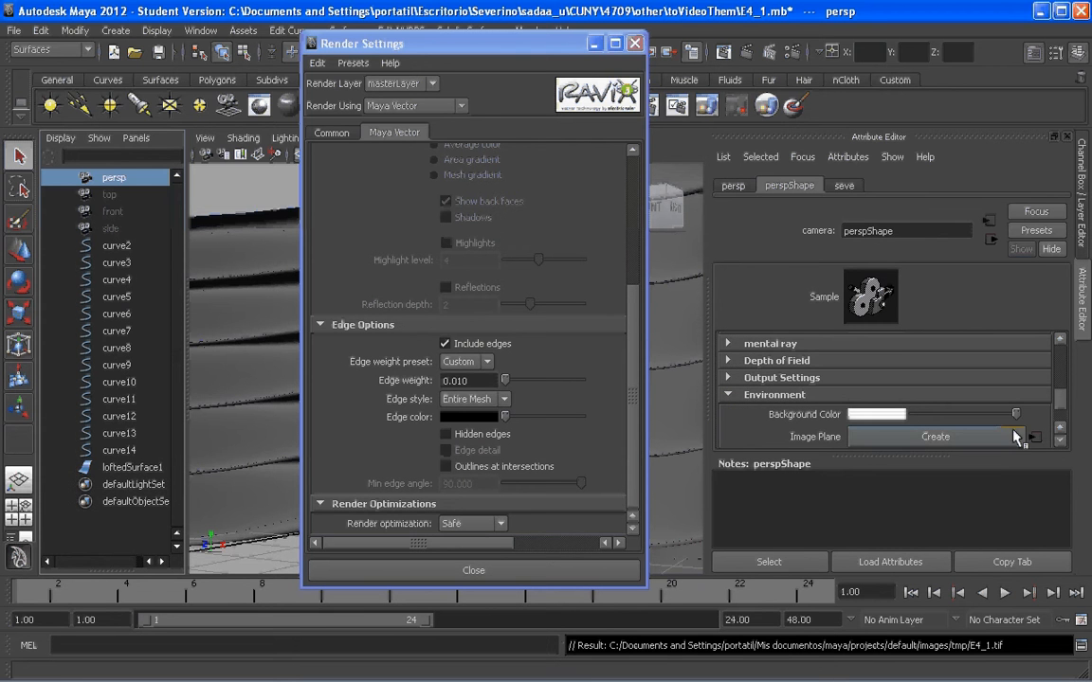
pyautogui.click(747, 55)
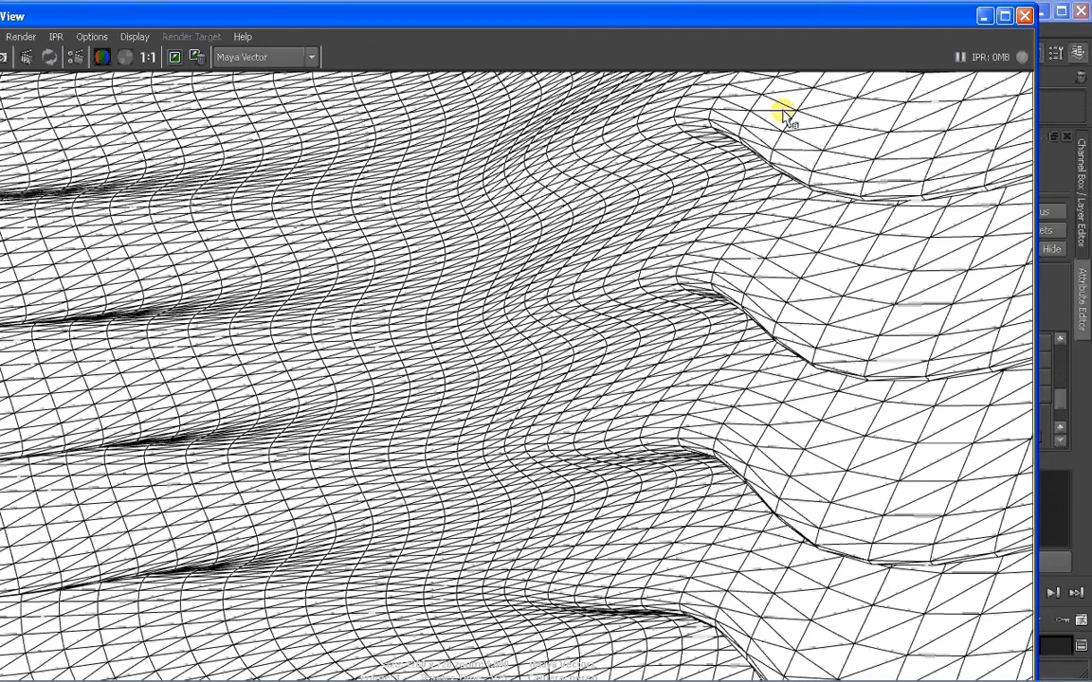
pyautogui.doubleClick(275, 6)
# Save the rendered wireframe image in the Escritorio folder as a Tiff file named 1, and close the render window
pyautogui.click(33, 26)
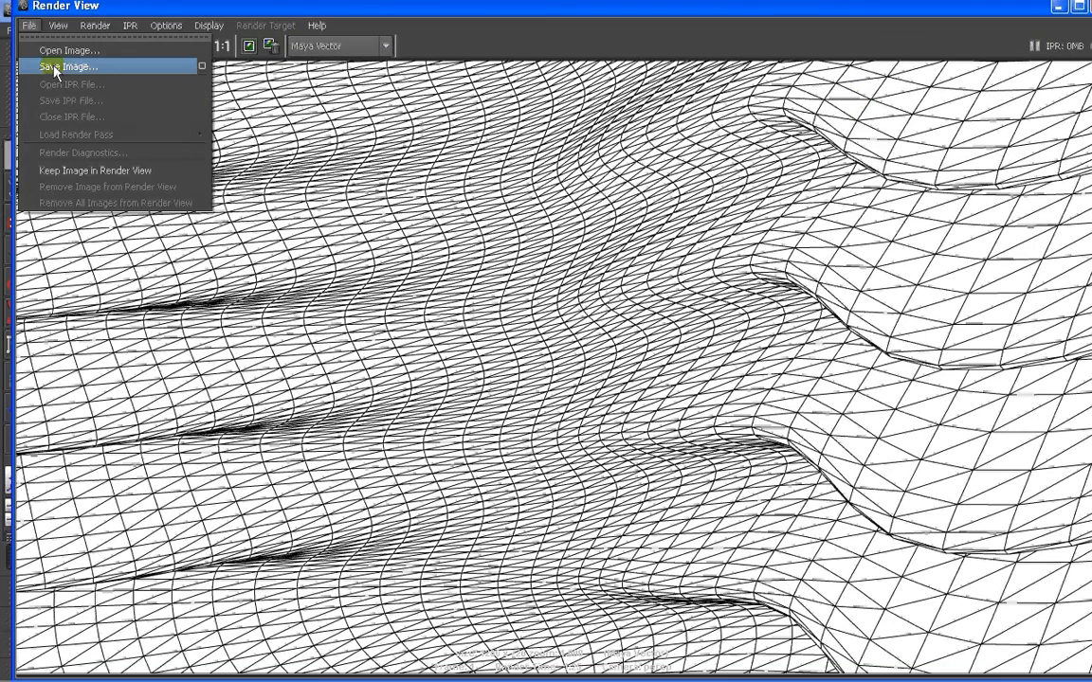
pyautogui.click(48, 64)
pyautogui.click(82, 155)
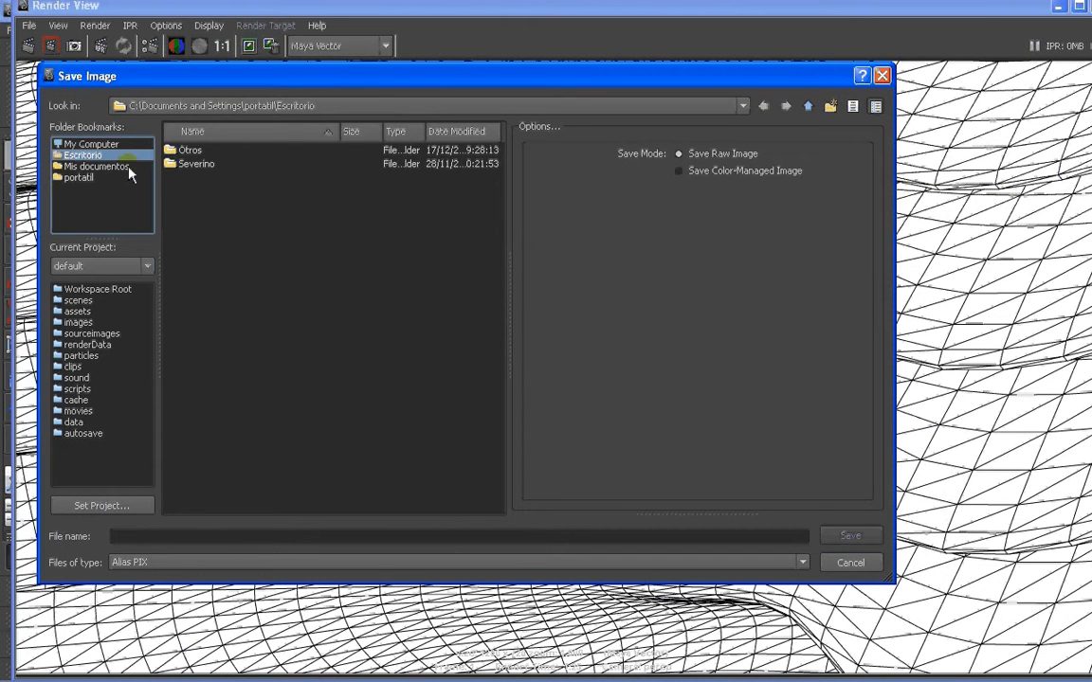
pyautogui.moveTo(331, 75); pyautogui.dragTo(349, 85)
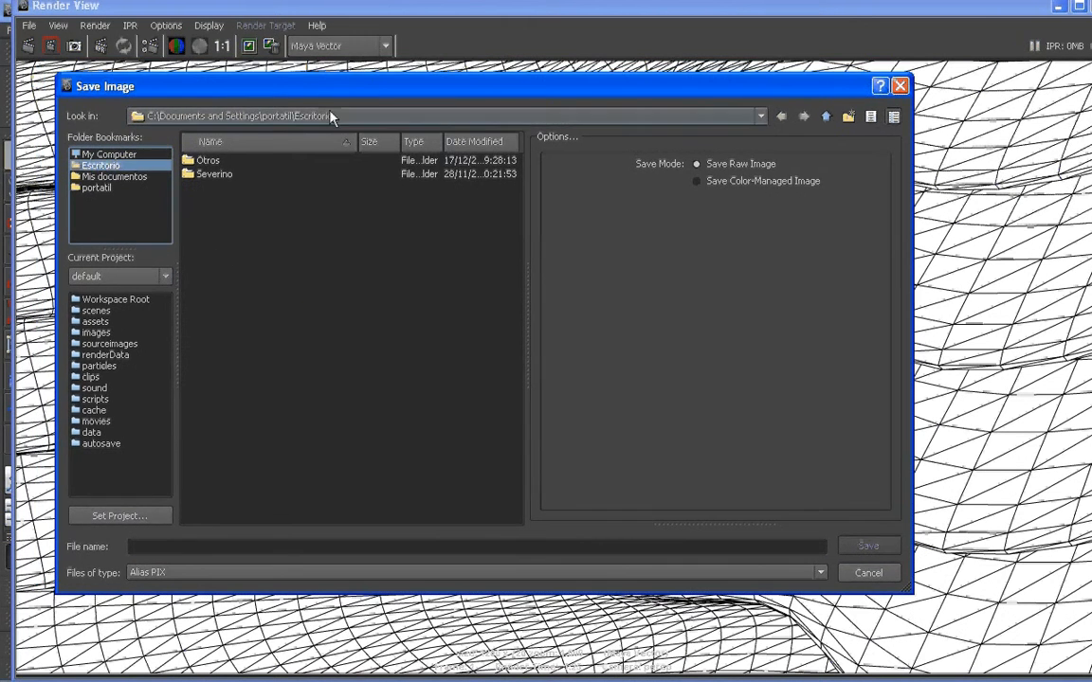
pyautogui.click(95, 167)
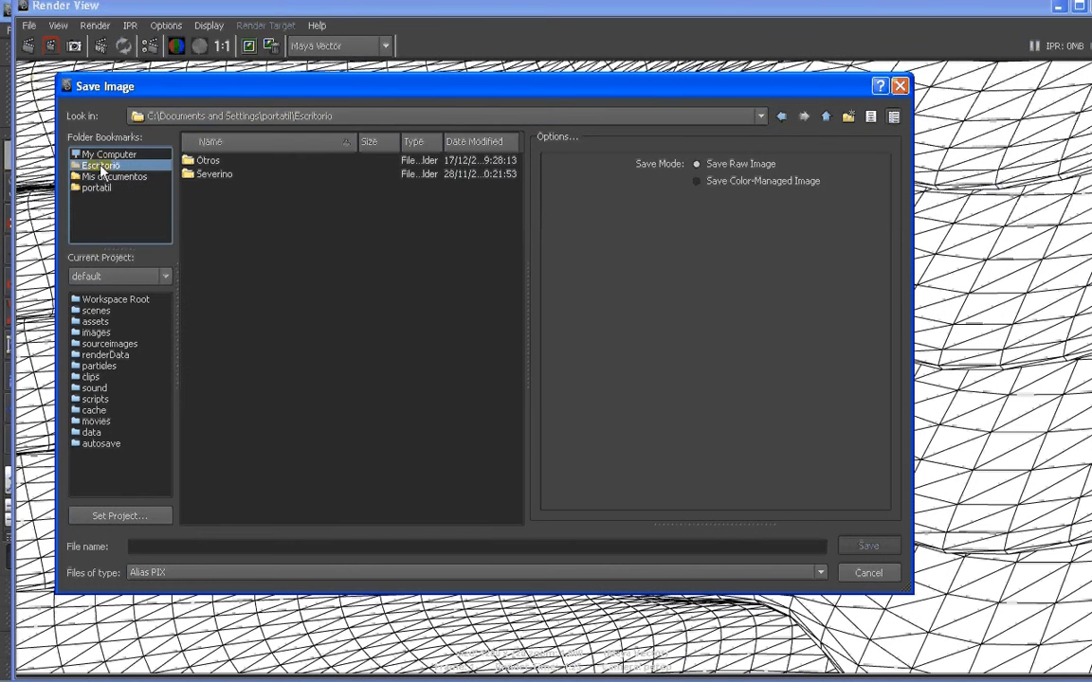
pyautogui.click(259, 238)
pyautogui.click(163, 547)
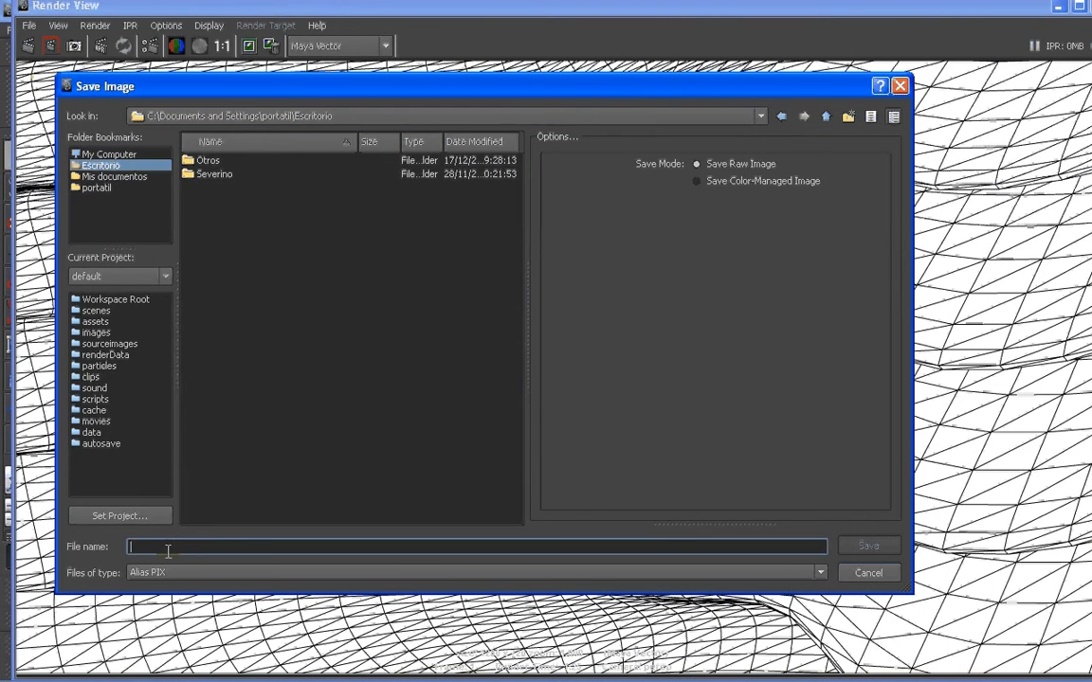
pyautogui.write('1')
pyautogui.click(191, 568)
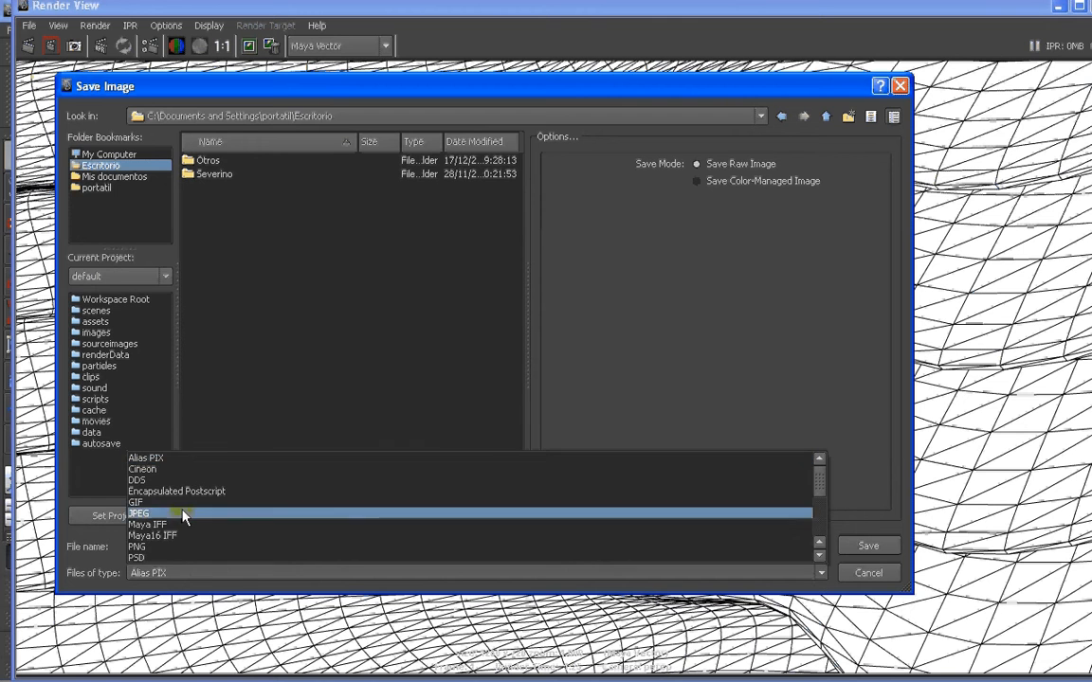
pyautogui.scroll(-4, 185, 540)
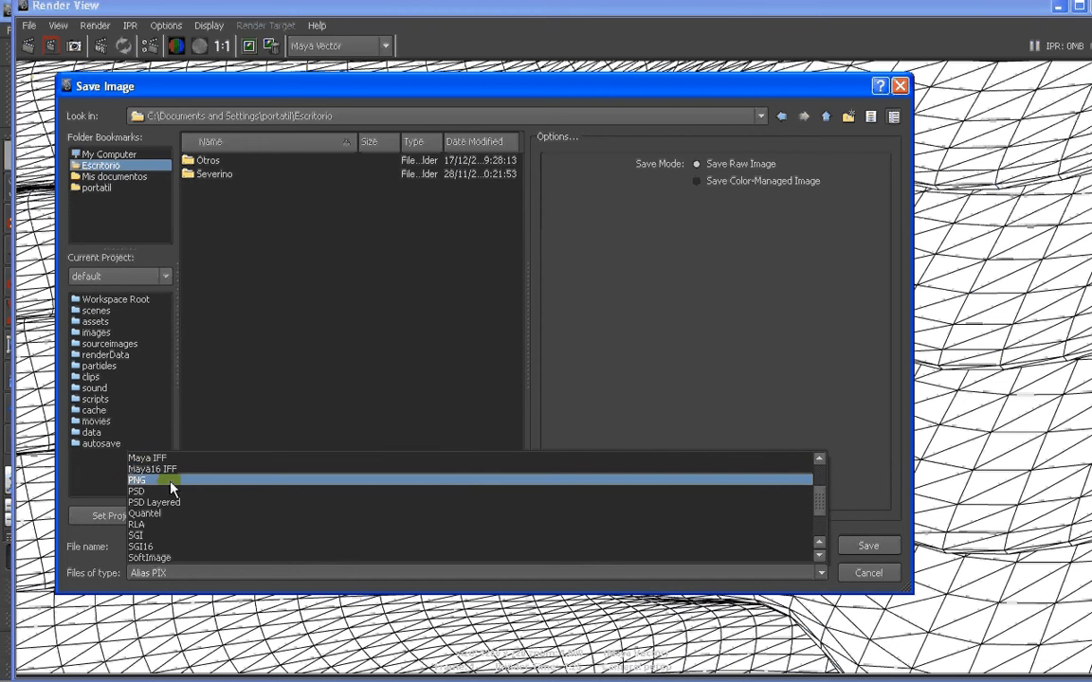
pyautogui.click(151, 524)
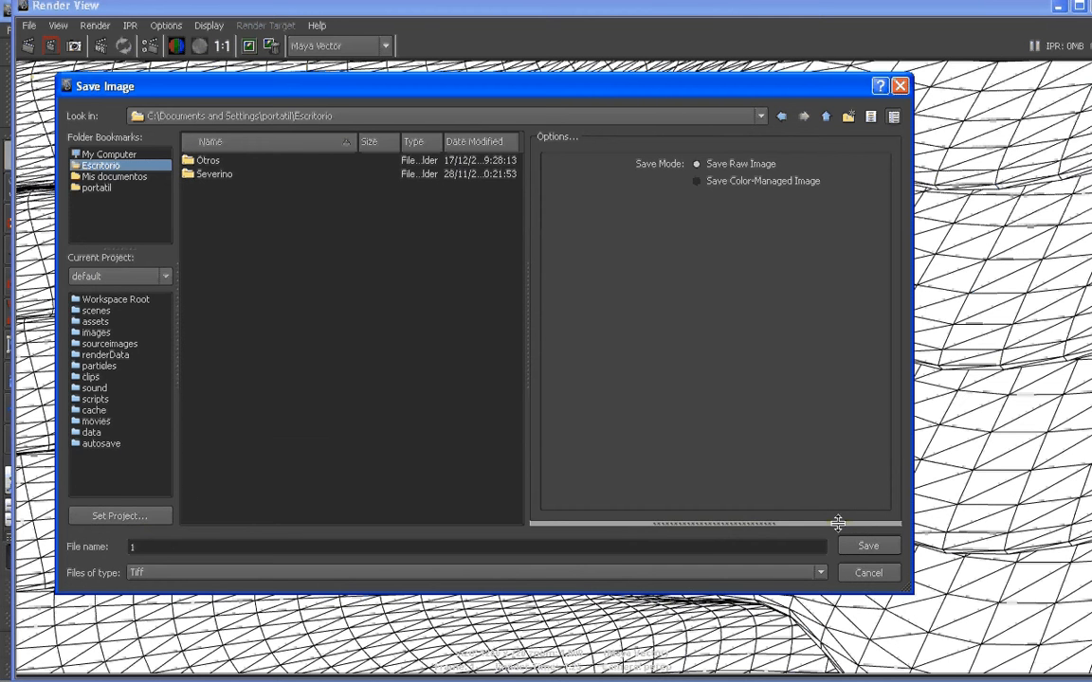
pyautogui.click(888, 548)
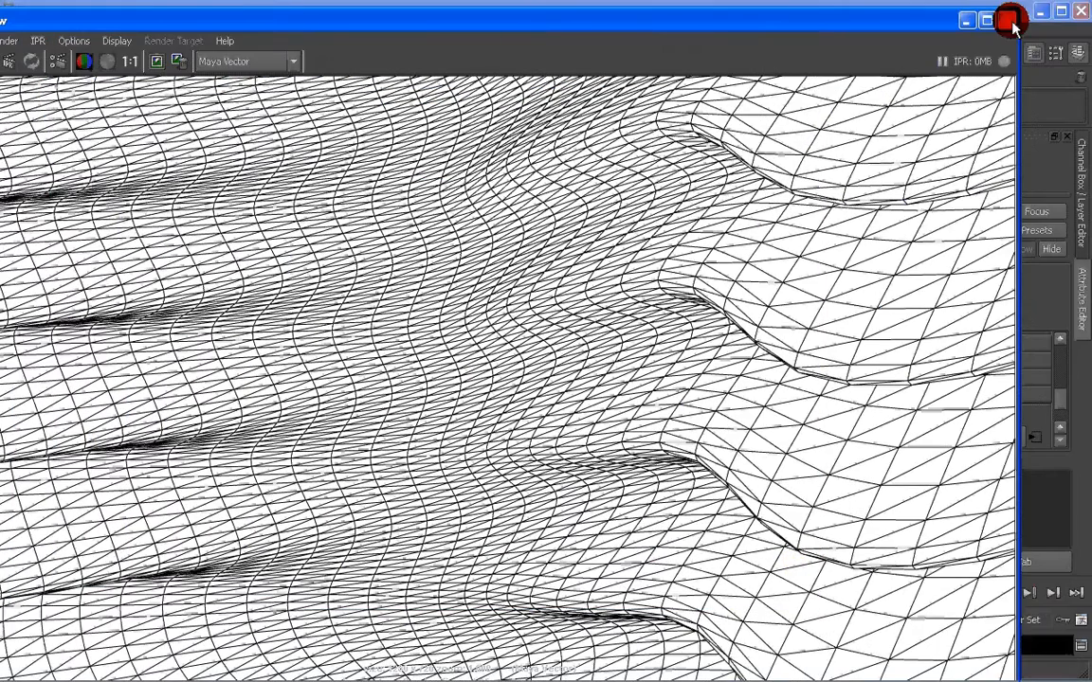
pyautogui.click(1010, 20)
# Switch the renderer to mental ray with the Production quality preset and close the render settings
pyautogui.click(436, 106)
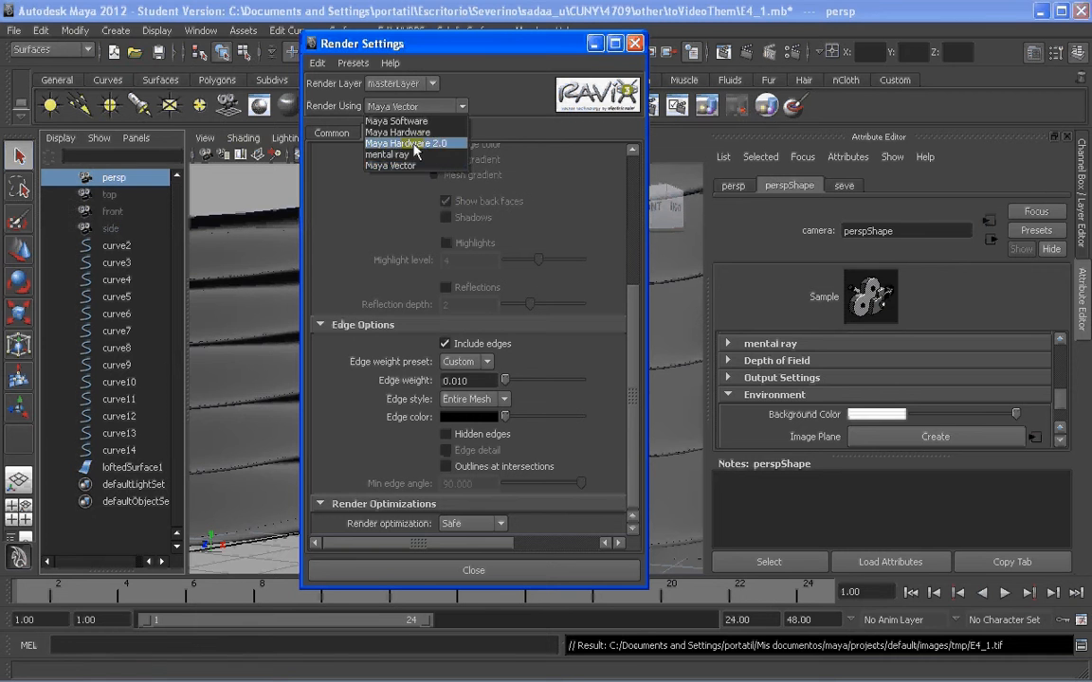
pyautogui.click(389, 153)
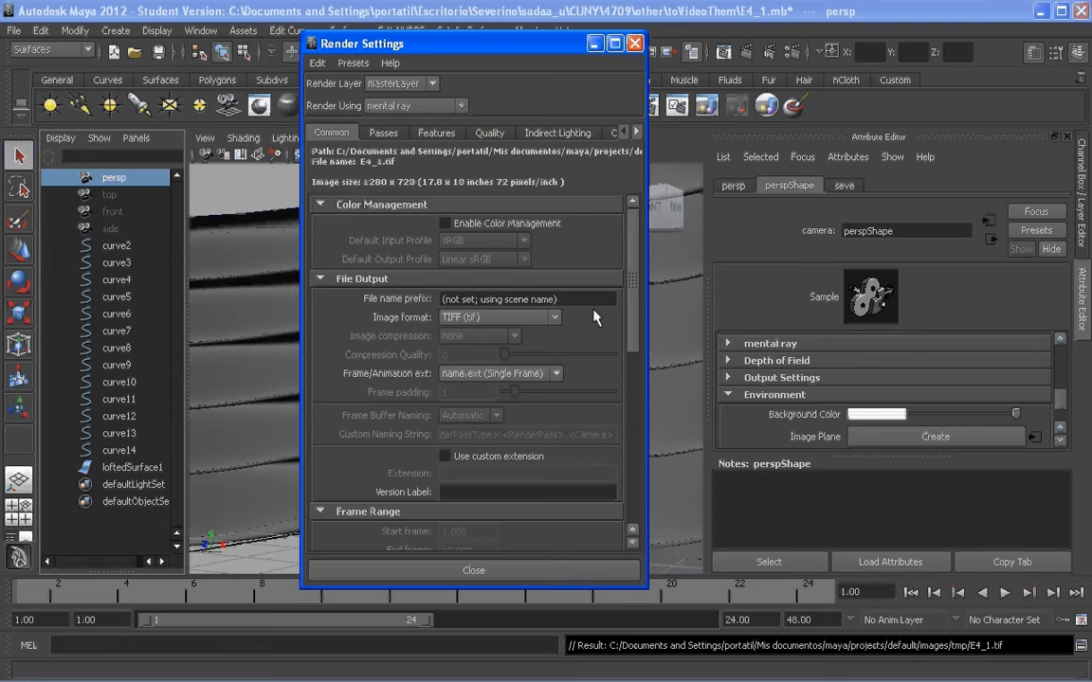
pyautogui.moveTo(631, 277); pyautogui.dragTo(634, 434)
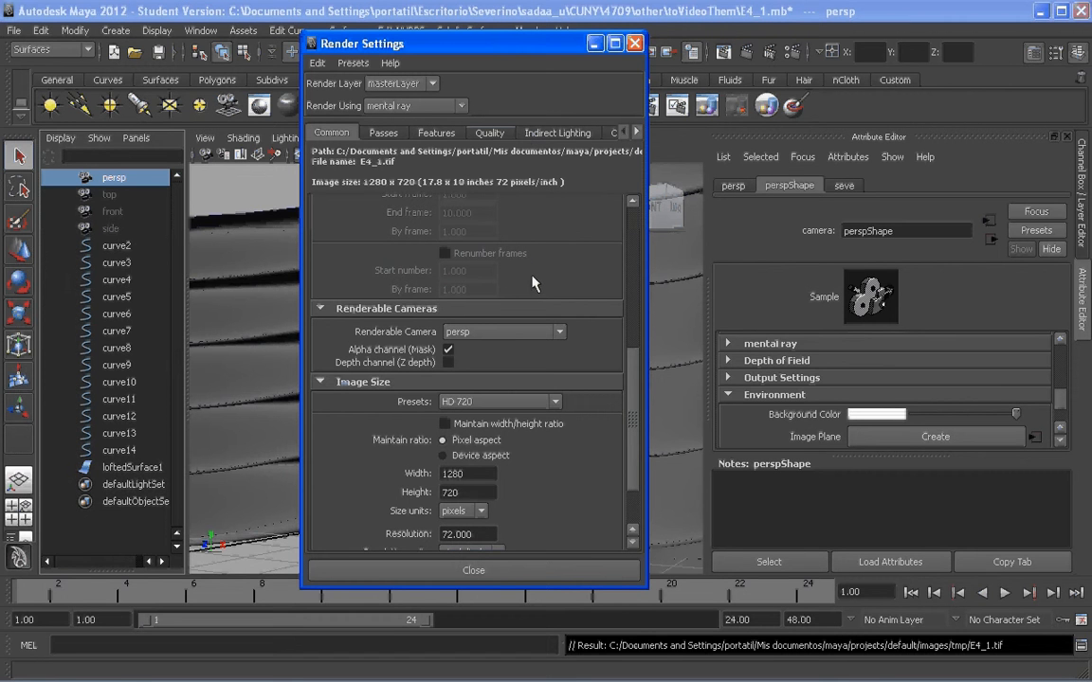
pyautogui.click(489, 133)
pyautogui.click(488, 159)
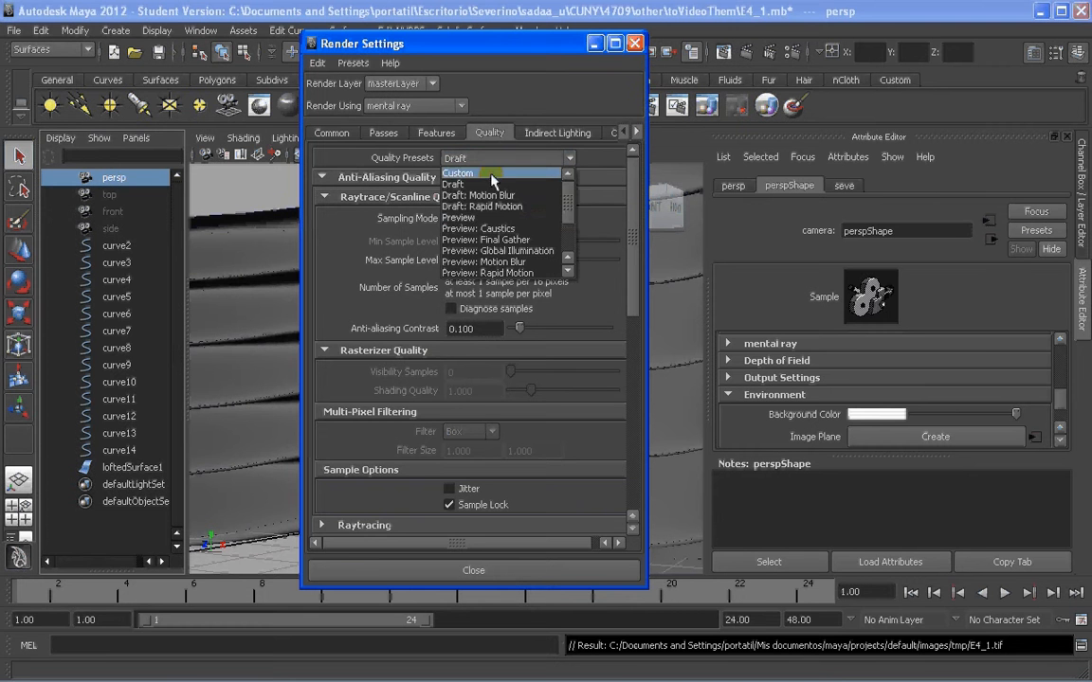
pyautogui.moveTo(567, 219); pyautogui.dragTo(568, 227)
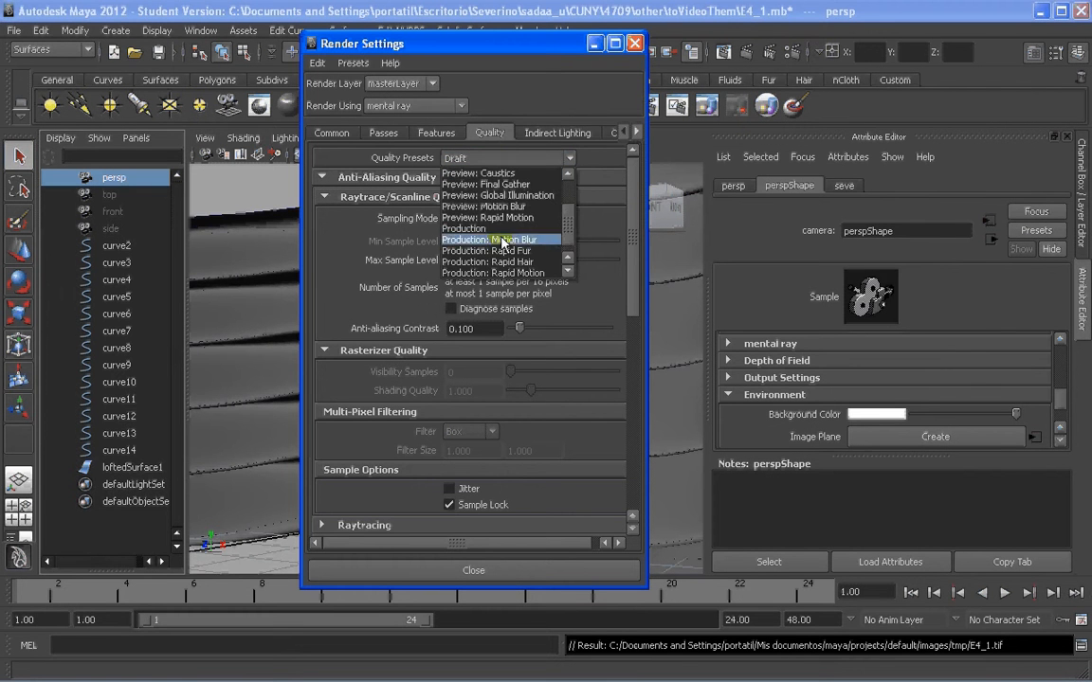
pyautogui.click(491, 227)
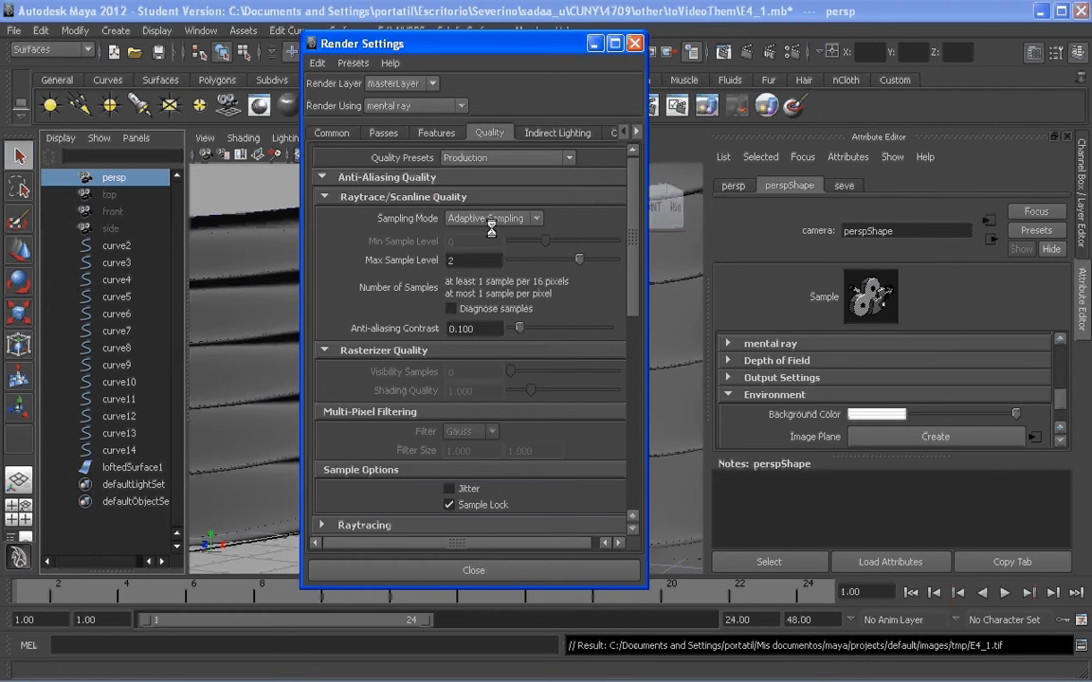
pyautogui.click(479, 569)
# Create an area light and raise it about 8.7 cm so it sits above the wall
pyautogui.scroll(-10, 396, 308)
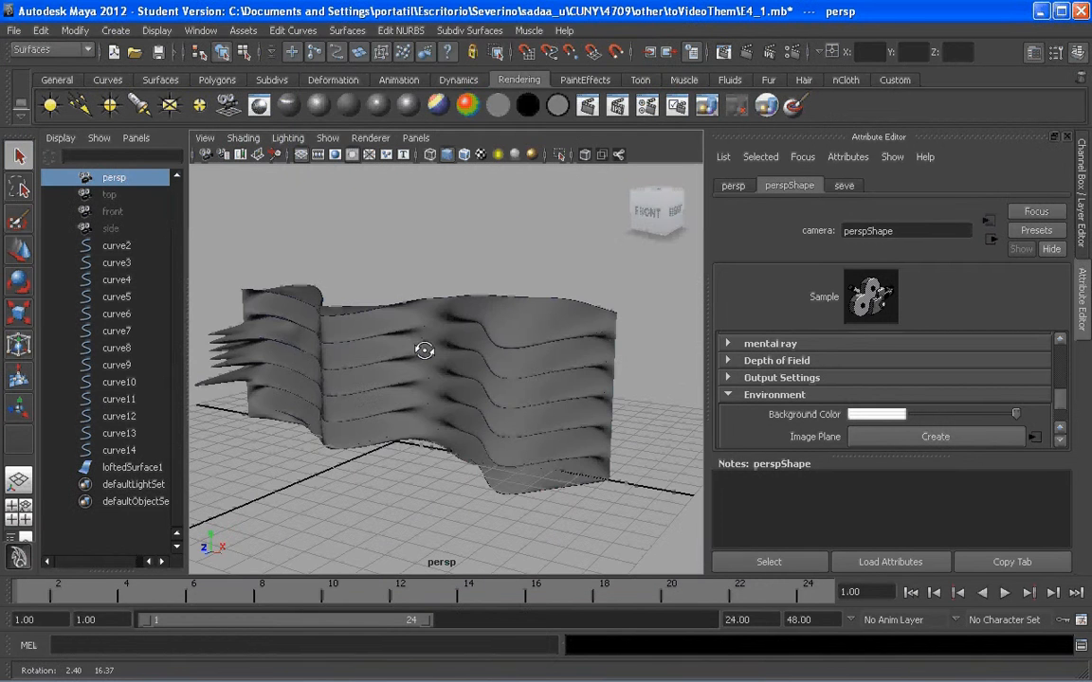
pyautogui.keyDown('alt'); pyautogui.moveTo(398, 337); pyautogui.dragTo(416, 335); pyautogui.keyUp('alt')
pyautogui.keyDown('alt'); pyautogui.moveTo(310, 357); pyautogui.dragTo(376, 356, button='middle'); pyautogui.keyUp('alt')
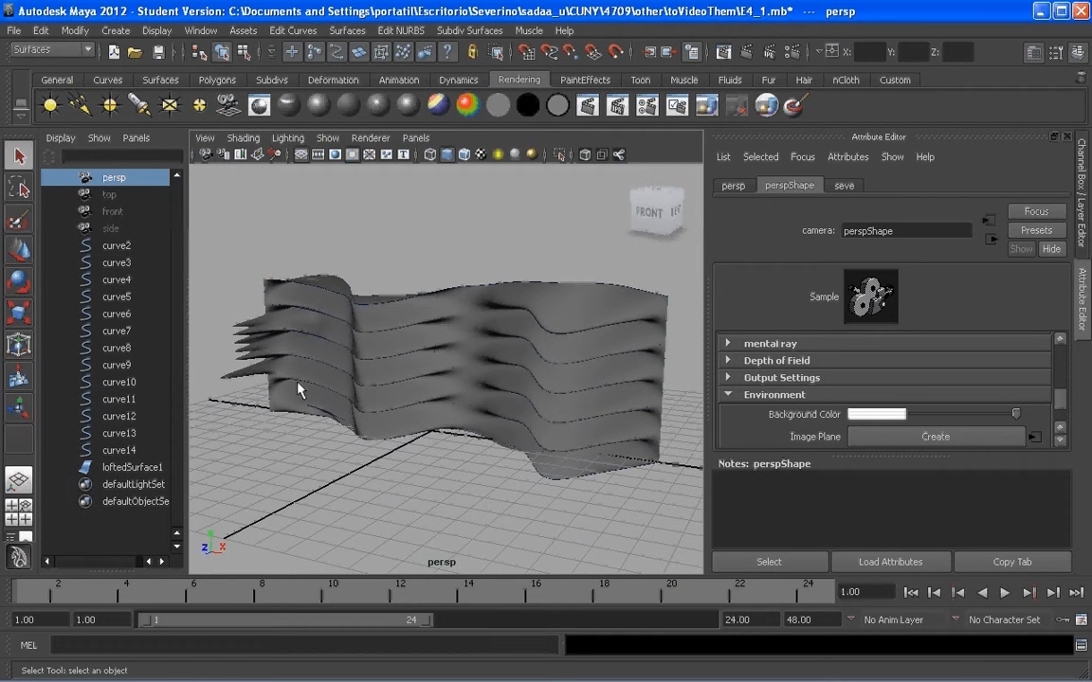
pyautogui.keyDown('alt'); pyautogui.moveTo(567, 251); pyautogui.dragTo(349, 322); pyautogui.keyUp('alt')
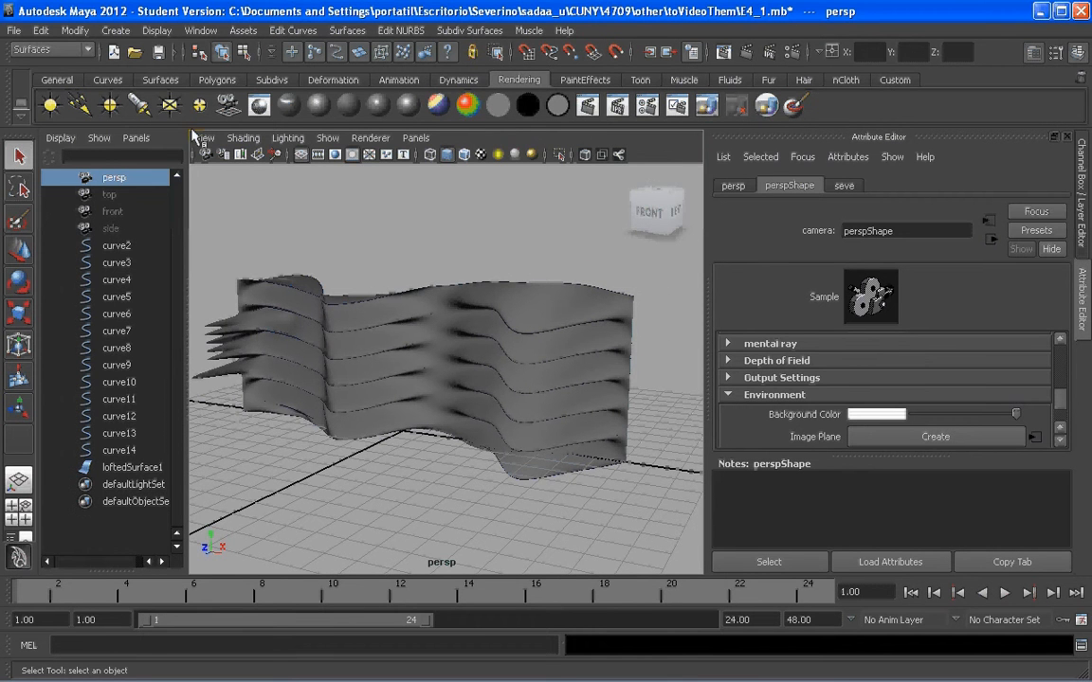
pyautogui.click(292, 195)
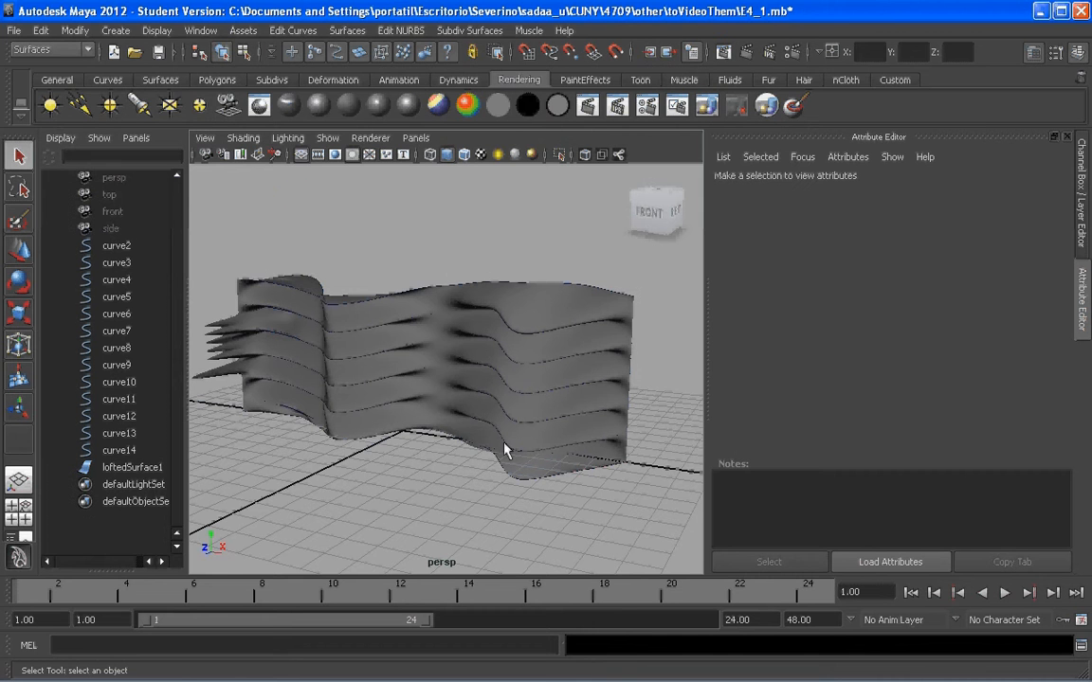
pyautogui.click(172, 106)
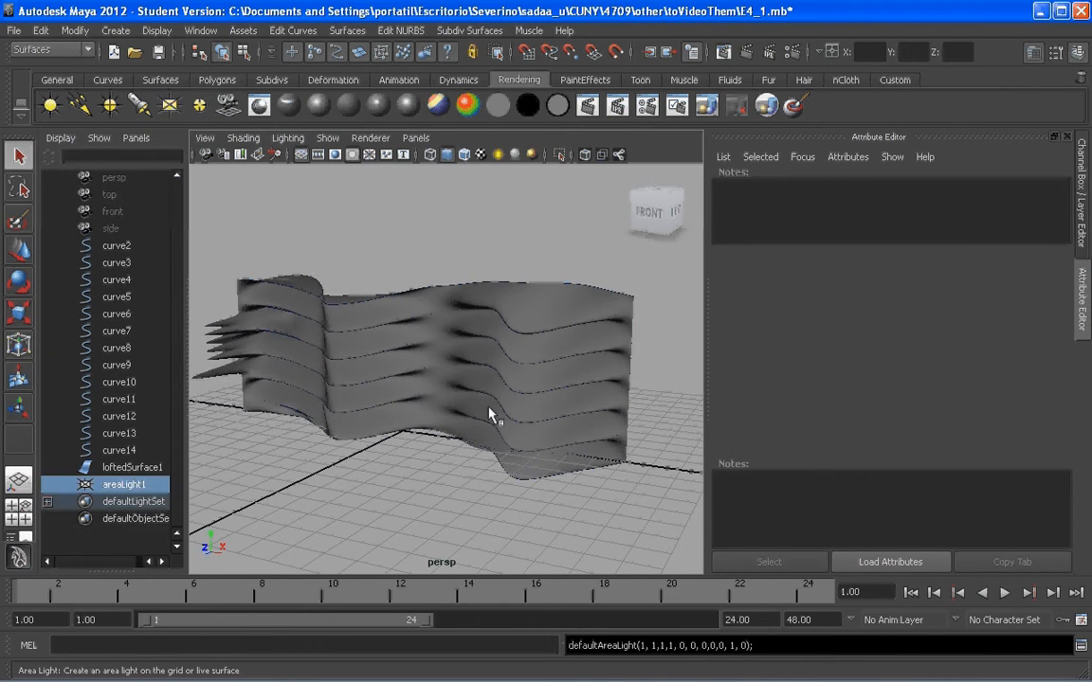
pyautogui.keyDown('alt'); pyautogui.moveTo(499, 414); pyautogui.dragTo(446, 451); pyautogui.keyUp('alt')
pyautogui.scroll(-3, 445, 445)
pyautogui.press('w')
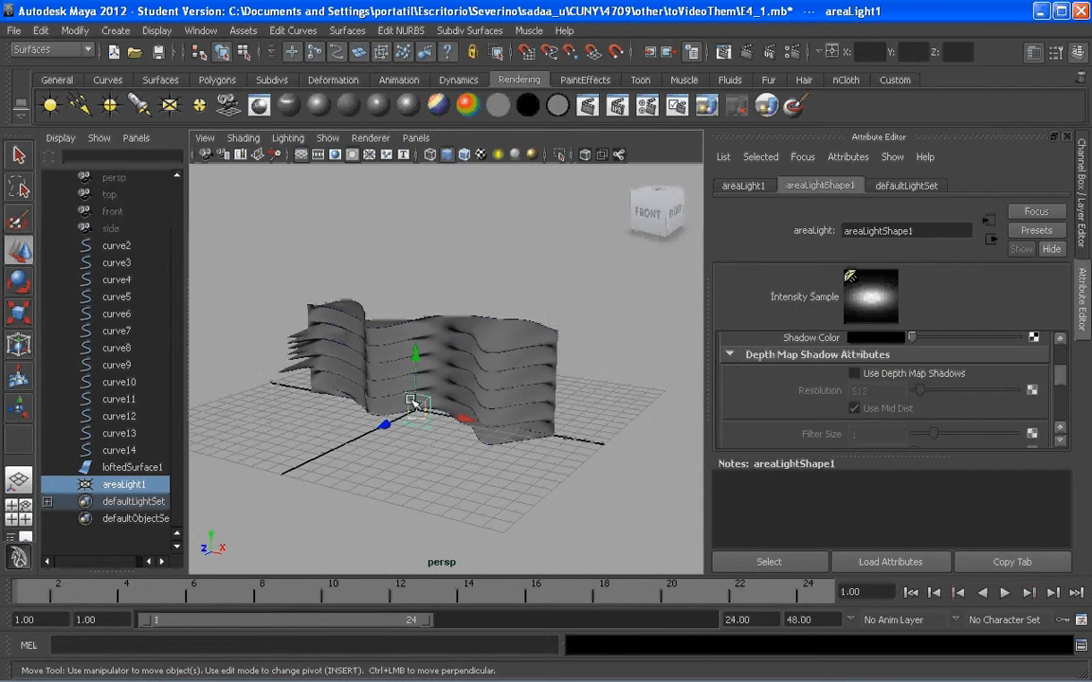
pyautogui.moveTo(417, 362); pyautogui.dragTo(417, 217)
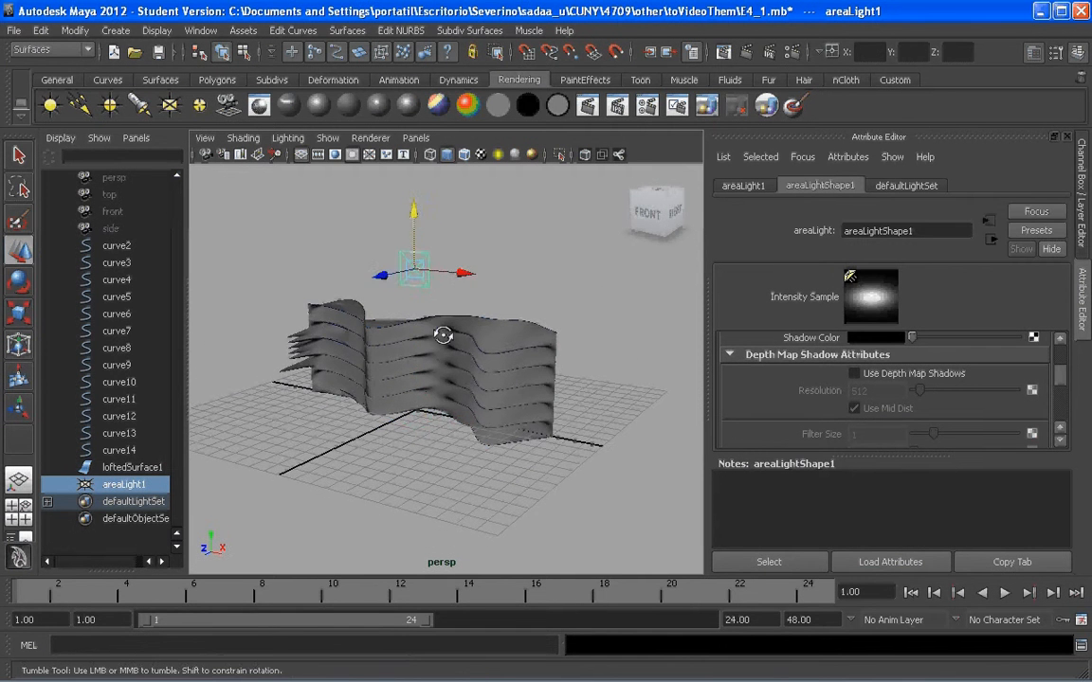
# Move the area light forward along the Z axis so it stands in front of the wall
pyautogui.keyDown('alt'); pyautogui.moveTo(439, 329); pyautogui.dragTo(452, 341); pyautogui.keyUp('alt')
pyautogui.moveTo(375, 283); pyautogui.dragTo(249, 349)
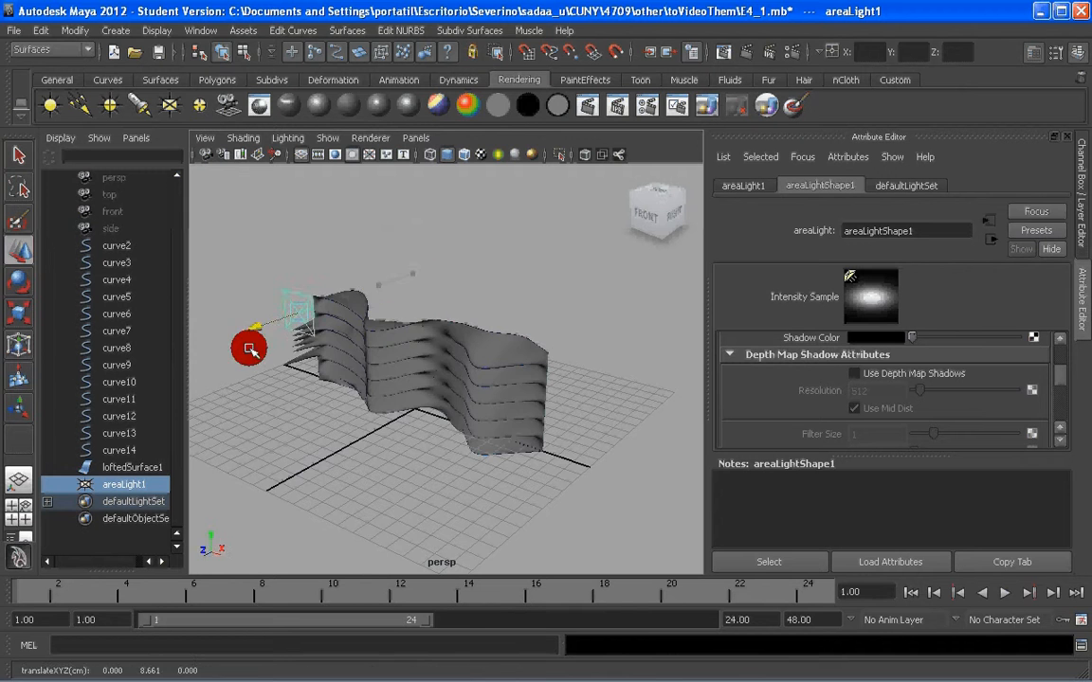
pyautogui.scroll(5, 329, 366)
pyautogui.keyDown('alt'); pyautogui.moveTo(329, 366); pyautogui.dragTo(338, 315, button='middle'); pyautogui.keyUp('alt')
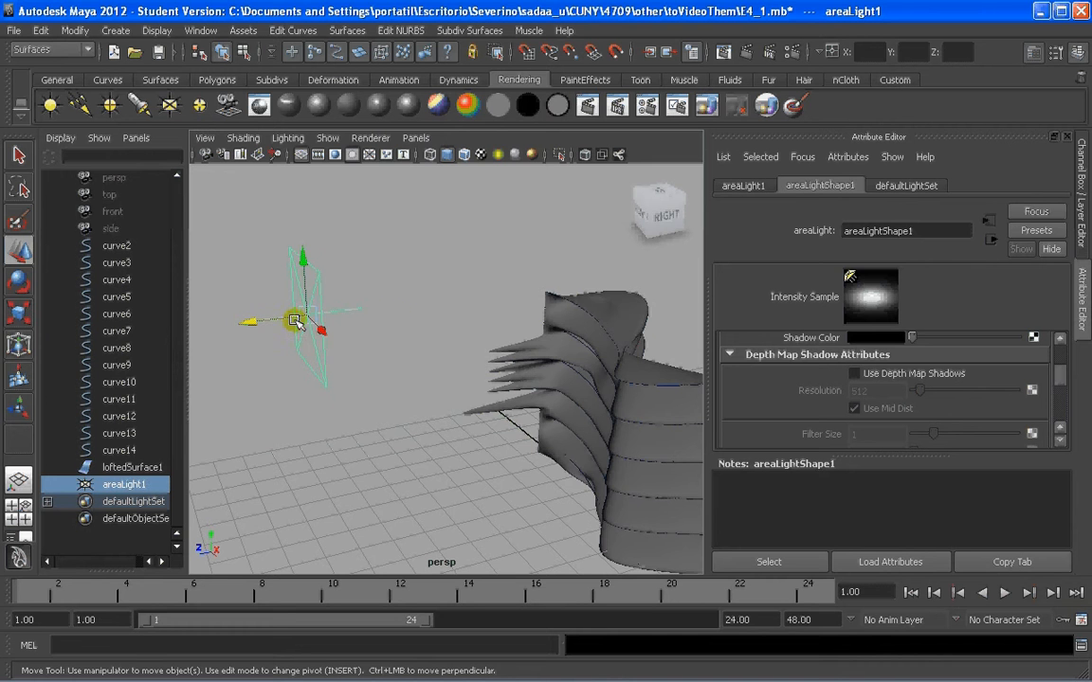
pyautogui.keyDown('alt'); pyautogui.moveTo(450, 330); pyautogui.dragTo(437, 374); pyautogui.keyUp('alt')
pyautogui.keyDown('alt'); pyautogui.moveTo(359, 244); pyautogui.dragTo(443, 360); pyautogui.keyUp('alt')
pyautogui.scroll(-3, 442, 359)
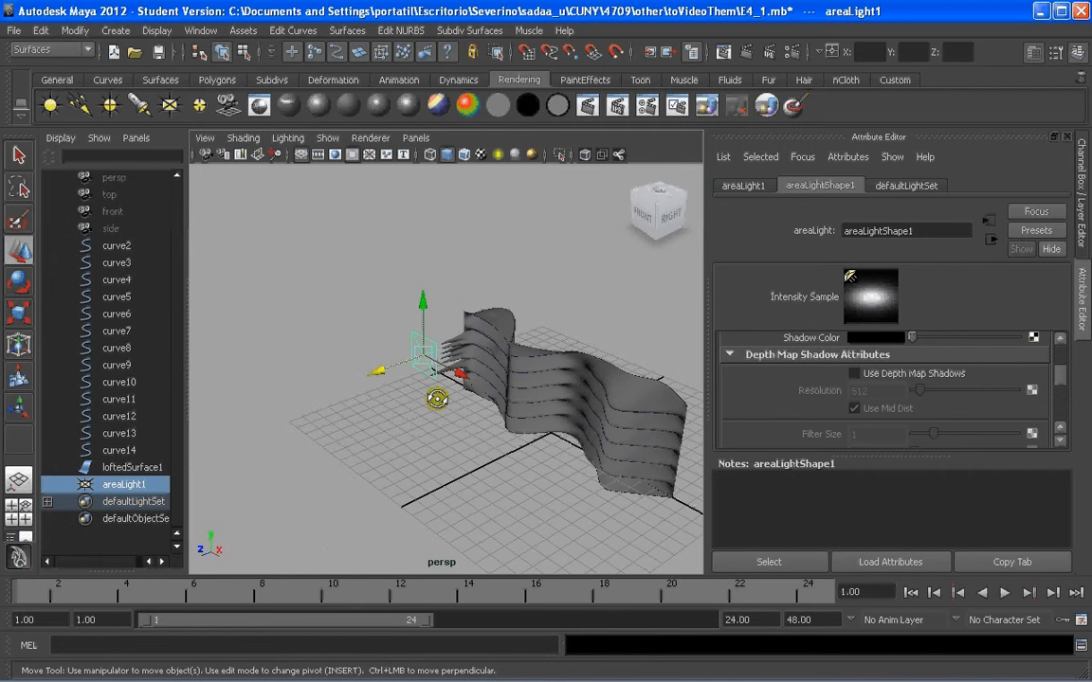
pyautogui.keyDown('alt'); pyautogui.moveTo(554, 368); pyautogui.dragTo(548, 358); pyautogui.keyUp('alt')
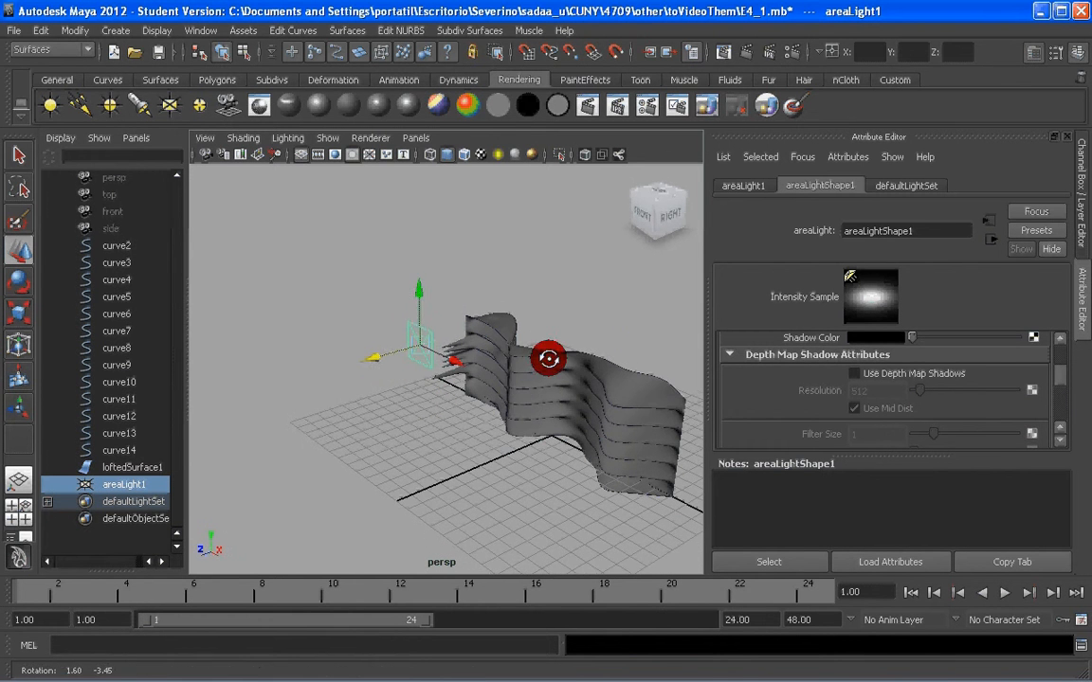
# Scale the area light up into a large rectangle in front of the wall and raise it slightly
pyautogui.moveTo(422, 348); pyautogui.dragTo(565, 409)
pyautogui.keyDown('alt'); pyautogui.moveTo(470, 407); pyautogui.dragTo(480, 377); pyautogui.keyUp('alt')
pyautogui.moveTo(431, 243); pyautogui.dragTo(433, 216)
pyautogui.keyDown('alt'); pyautogui.moveTo(427, 318); pyautogui.dragTo(458, 303); pyautogui.keyUp('alt')
pyautogui.keyDown('alt'); pyautogui.moveTo(458, 302); pyautogui.dragTo(423, 330, button='middle'); pyautogui.keyUp('alt')
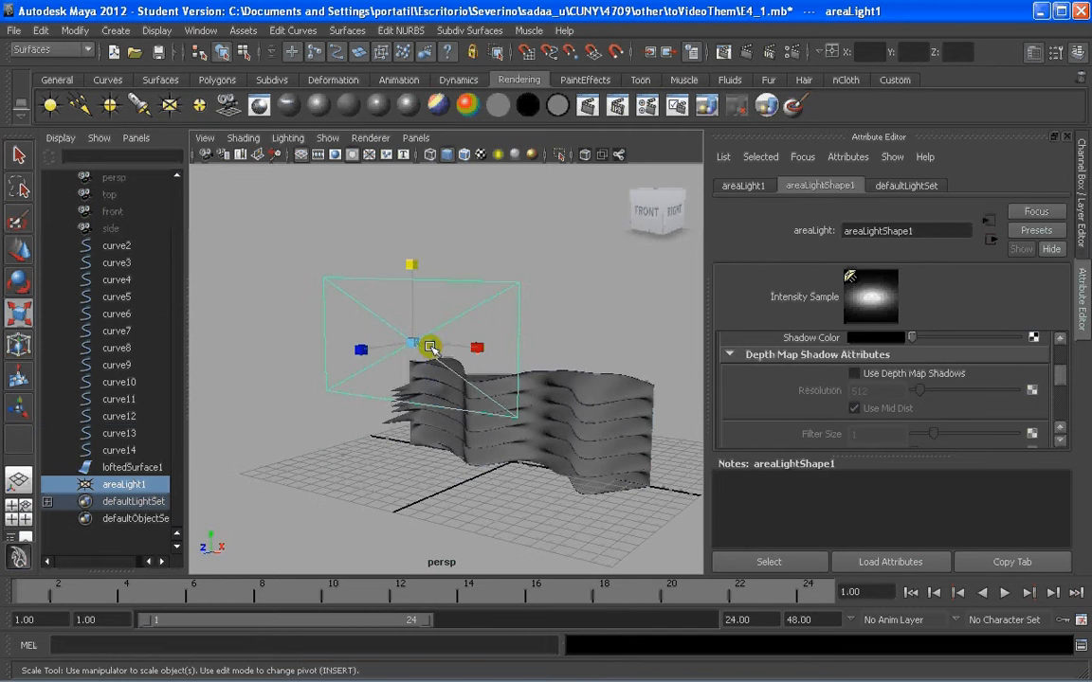
pyautogui.moveTo(431, 370); pyautogui.dragTo(428, 386)
# Rotate the area light so that it tilts down and faces the lofted wall
pyautogui.click(434, 314)
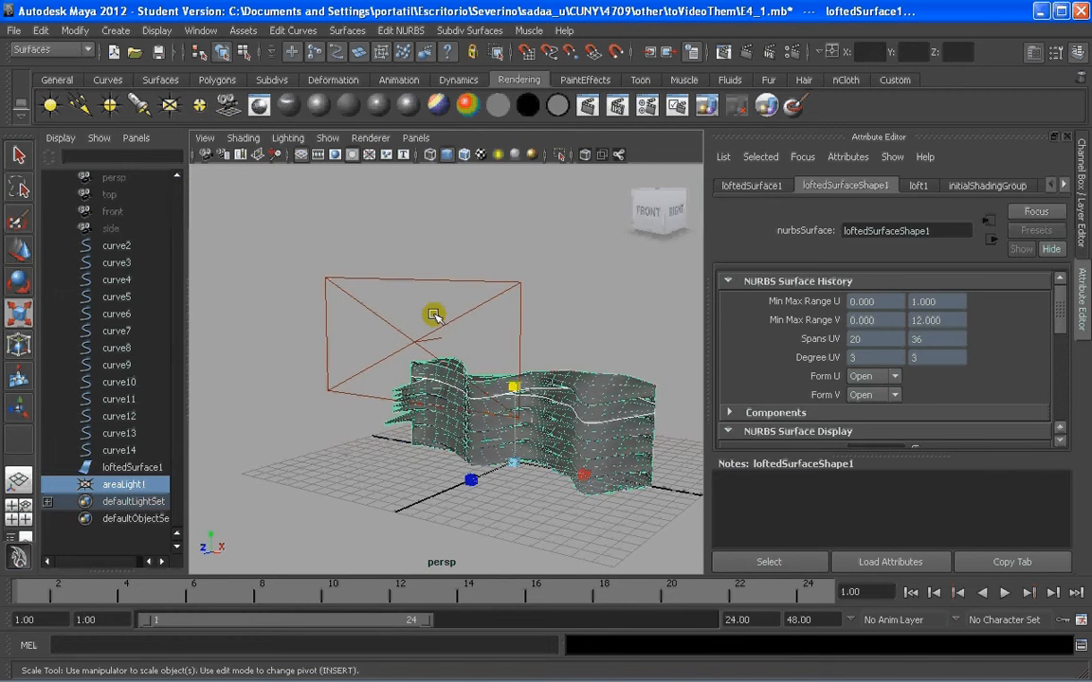
pyautogui.keyDown('alt'); pyautogui.moveTo(468, 321); pyautogui.dragTo(514, 310); pyautogui.keyUp('alt')
pyautogui.press('e')
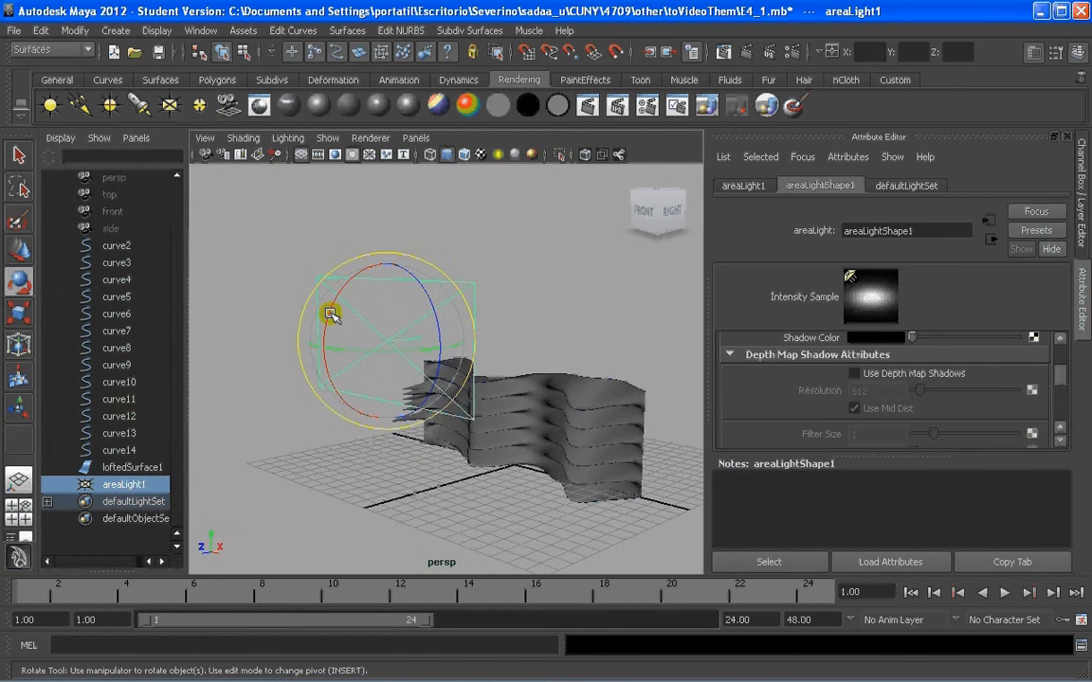
pyautogui.moveTo(330, 315); pyautogui.dragTo(463, 399)
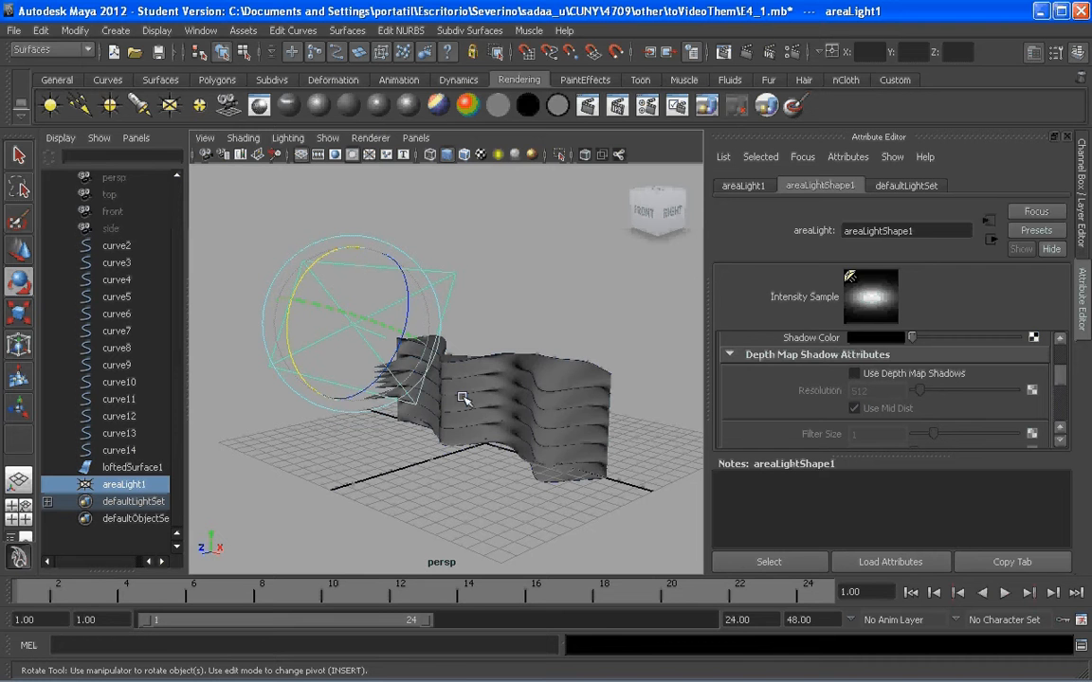
pyautogui.click(522, 282)
pyautogui.moveTo(487, 280); pyautogui.dragTo(409, 255)
# Enable depth map shadows for the area light and set their resolution to 8000
pyautogui.moveTo(1062, 375); pyautogui.dragTo(1060, 354)
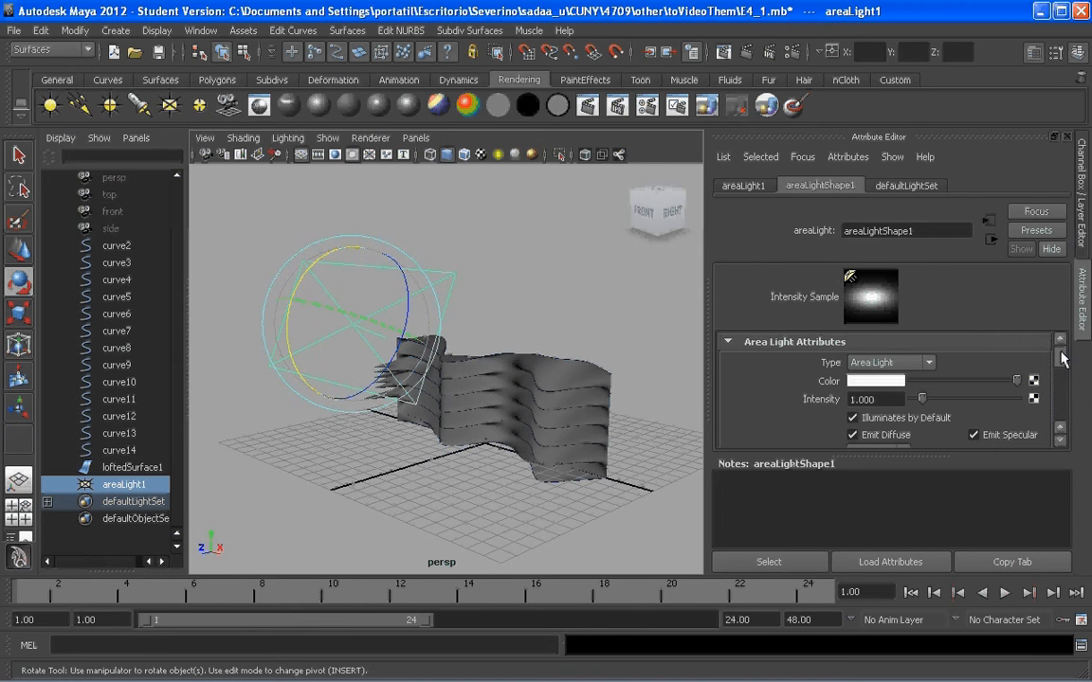
pyautogui.moveTo(857, 456); pyautogui.dragTo(939, 542)
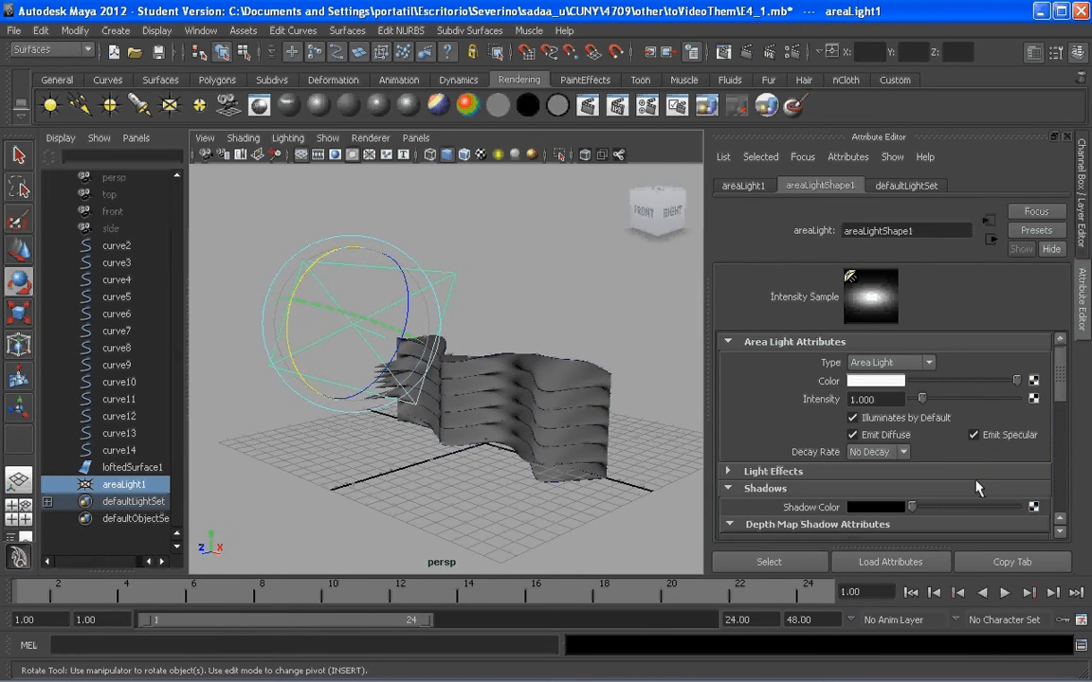
pyautogui.scroll(-2, 955, 346)
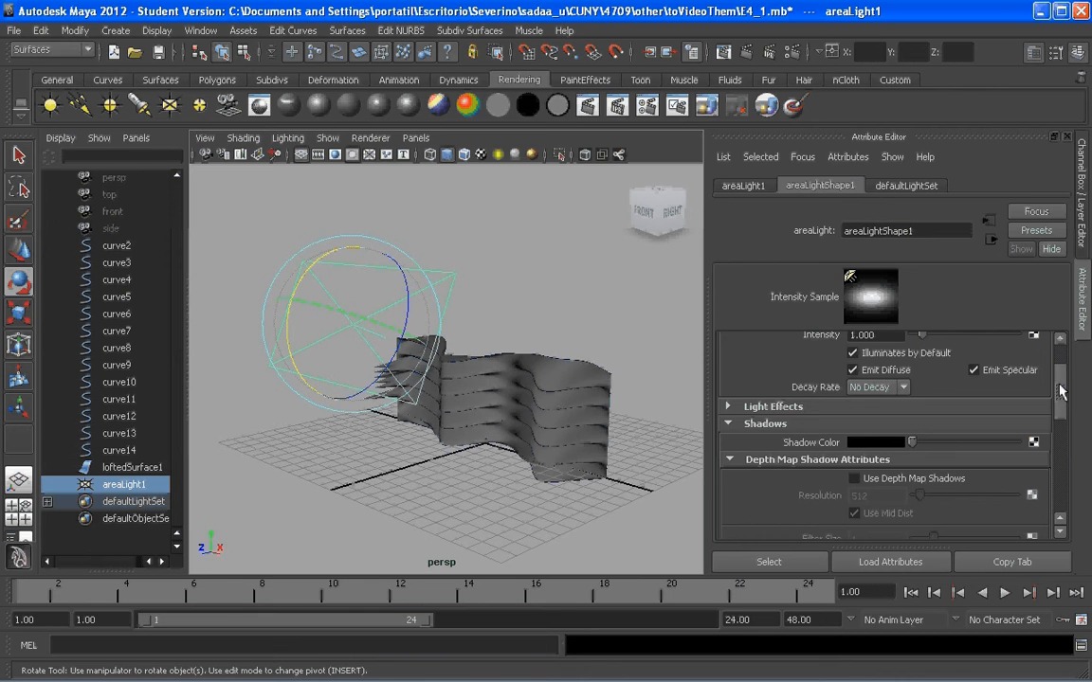
pyautogui.click(856, 479)
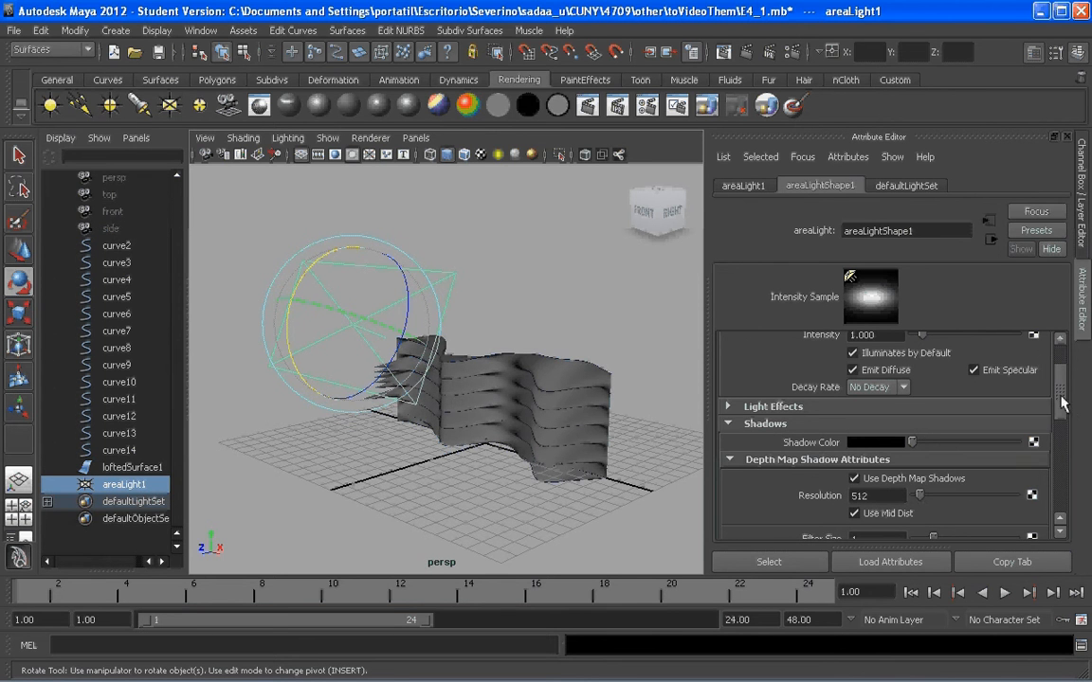
pyautogui.moveTo(1061, 403); pyautogui.dragTo(1062, 432)
pyautogui.doubleClick(863, 413)
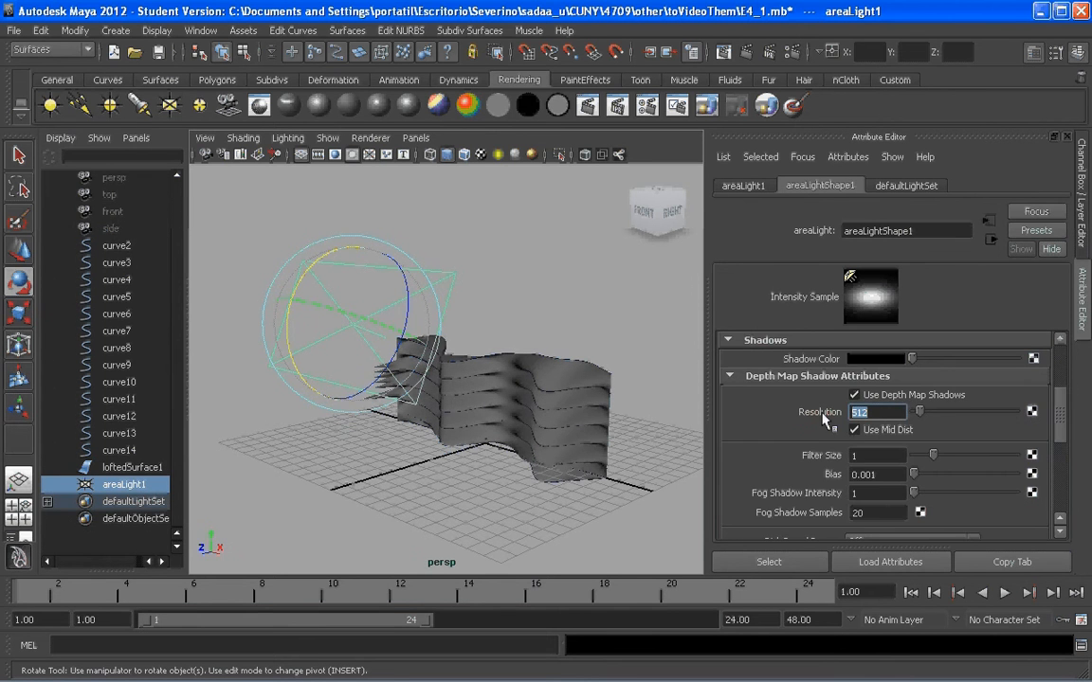
pyautogui.write('8000')
# Set the depth map shadows' filter size to 2 and fog shadow samples to 30, and deselect the light
pyautogui.moveTo(887, 457); pyautogui.dragTo(777, 465)
pyautogui.write('2')
pyautogui.press('Return')
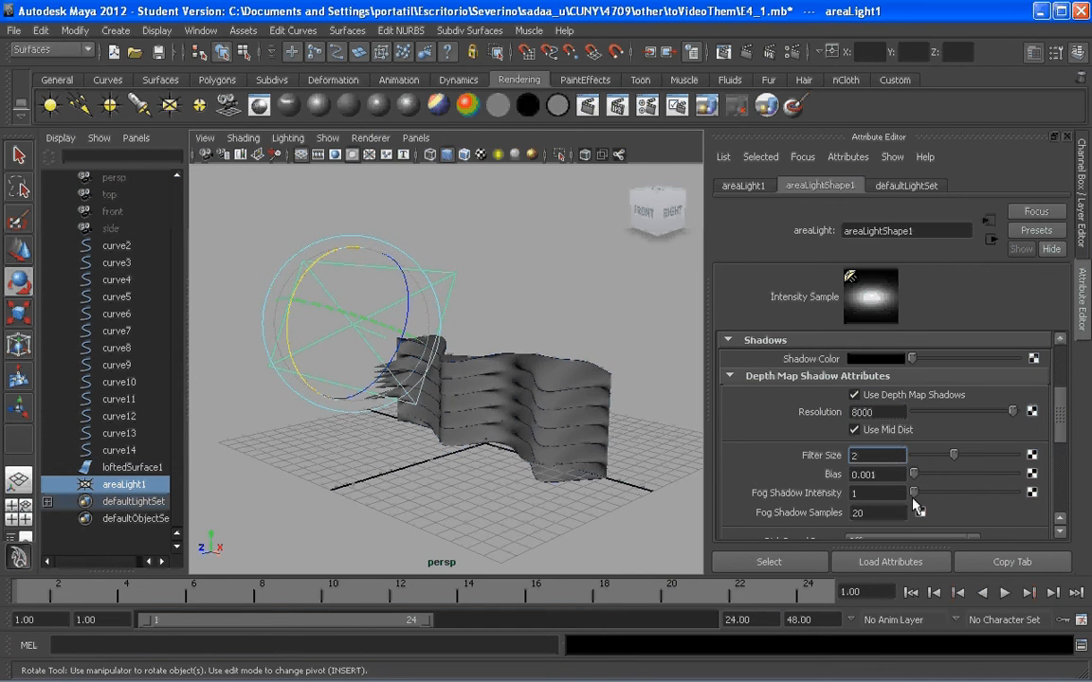
pyautogui.doubleClick(860, 513)
pyautogui.write('30')
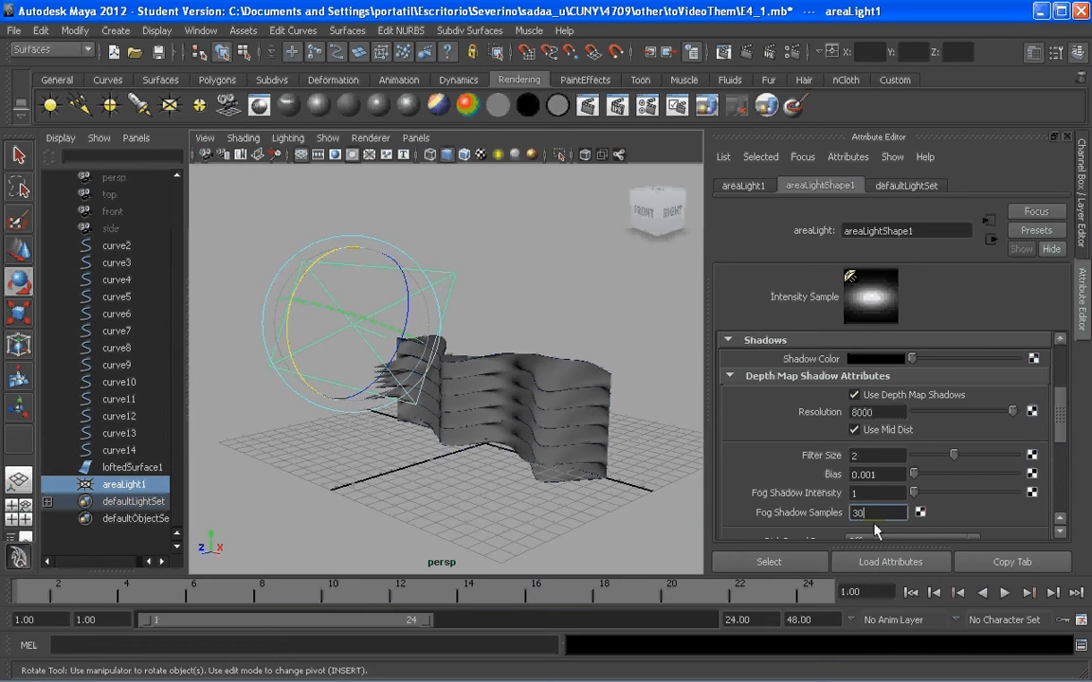
pyautogui.click(514, 316)
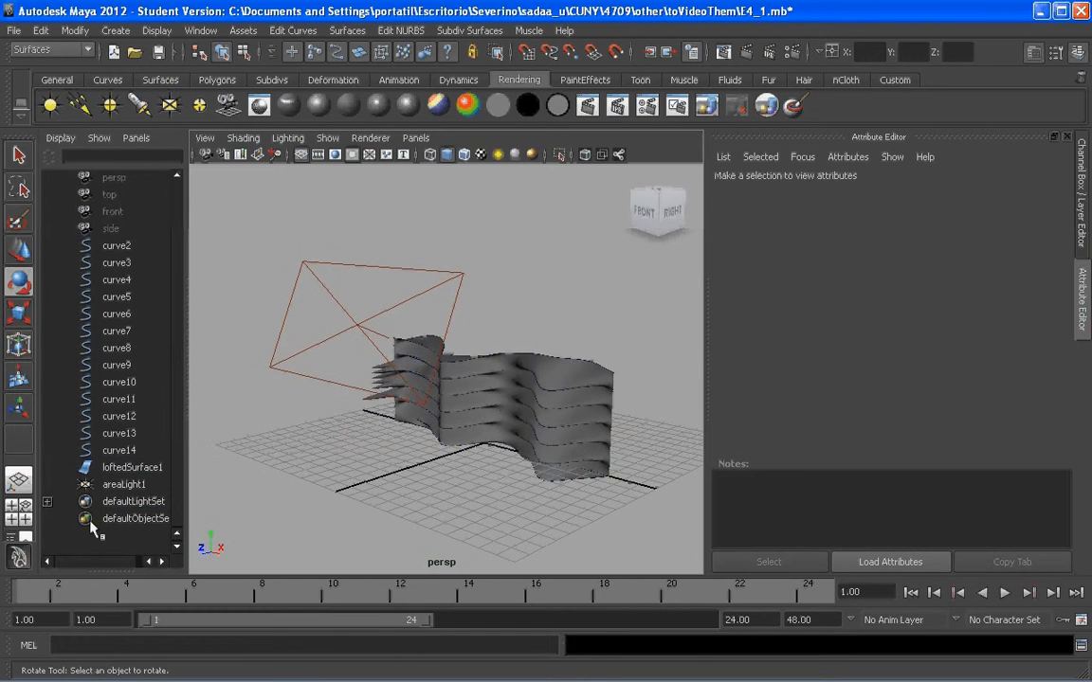
# Create a mental ray mia_material_x material in the Hypershade
pyautogui.click(219, 31)
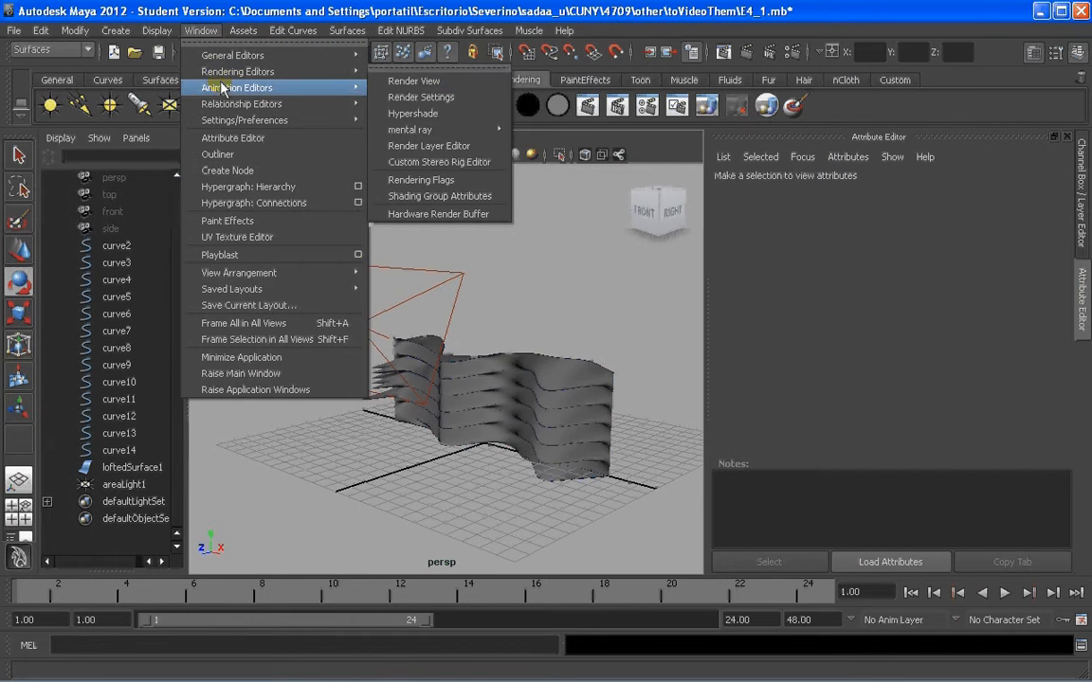
pyautogui.moveTo(241, 71)
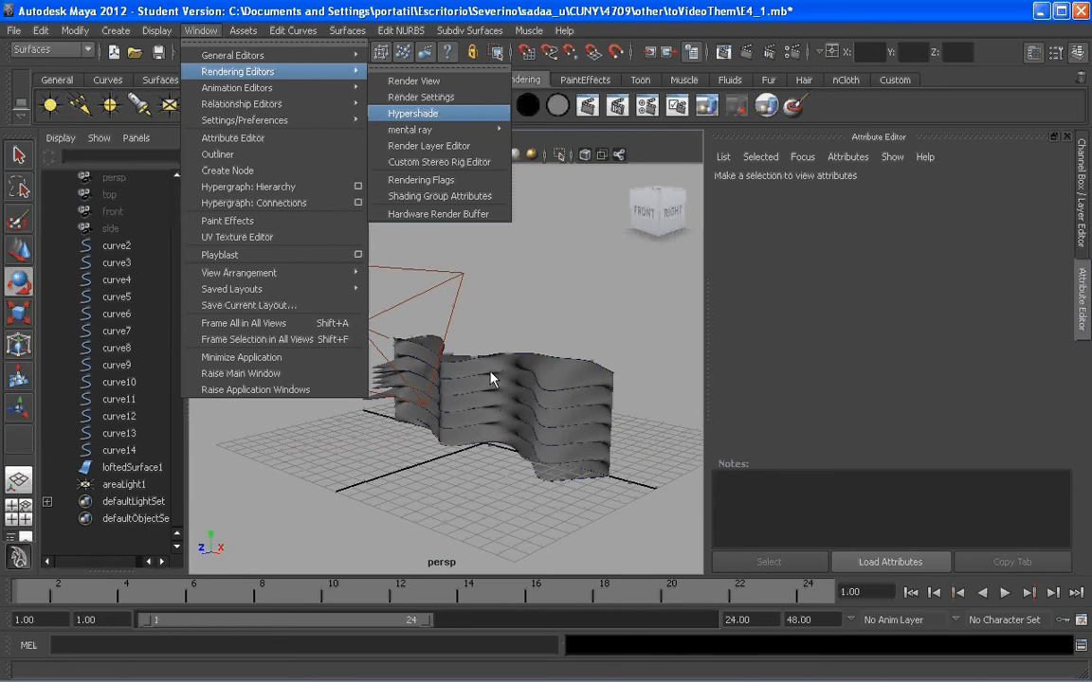
pyautogui.click(412, 113)
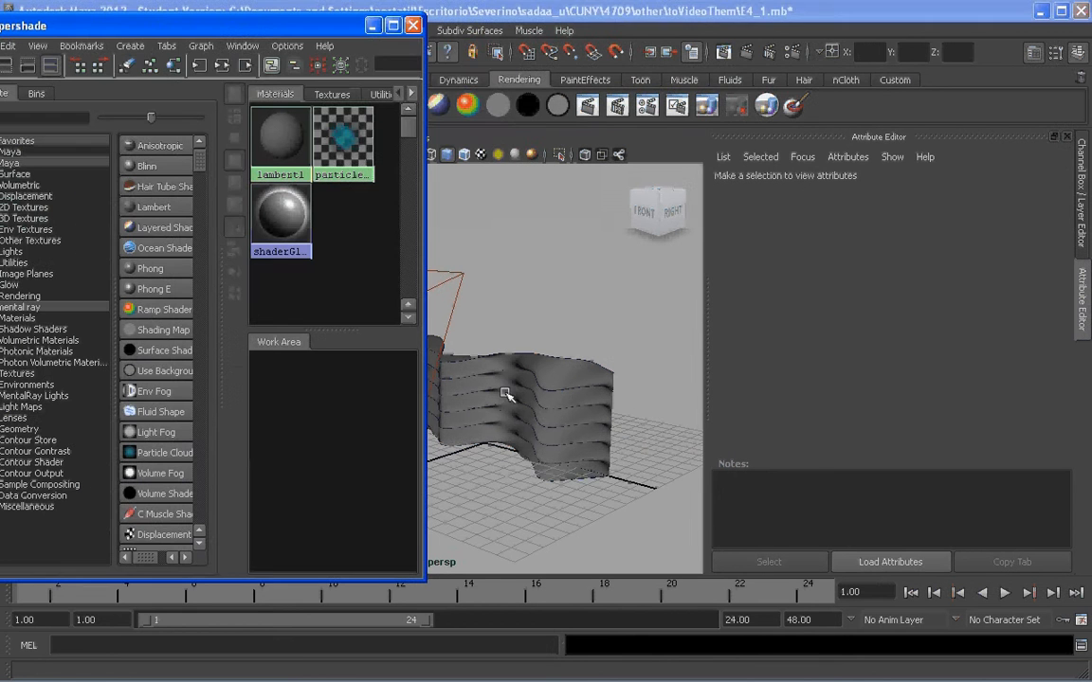
pyautogui.click(27, 318)
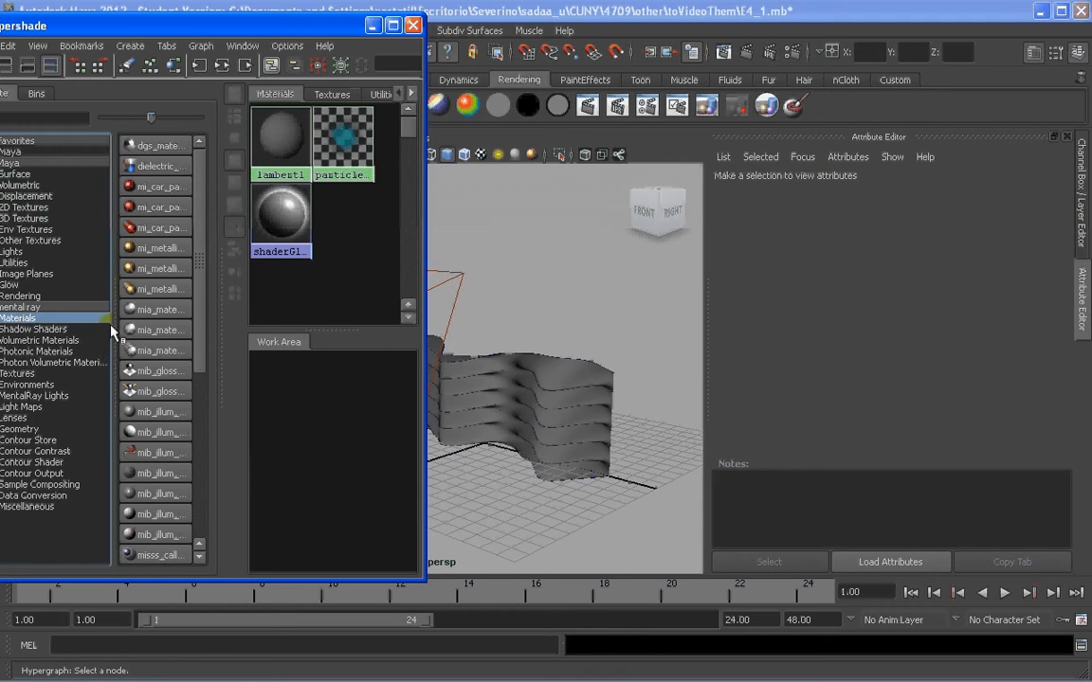
pyautogui.moveTo(114, 318); pyautogui.dragTo(2, 324)
pyautogui.click(163, 329)
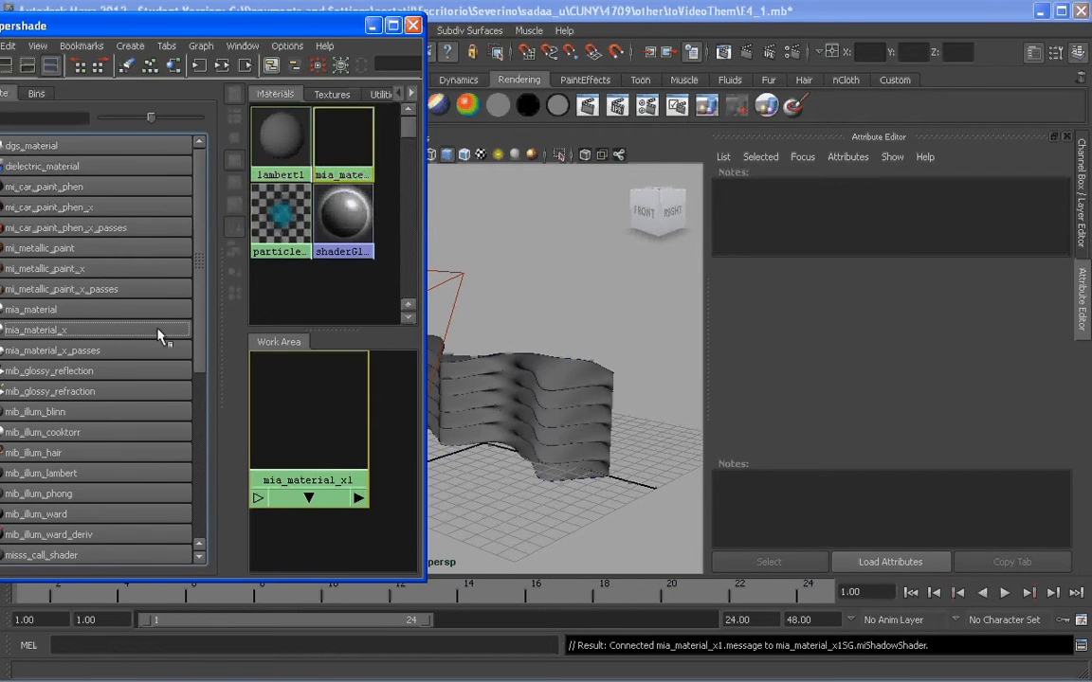
# Assign the new mia_material_x material to the lofted wall surface
pyautogui.click(566, 373)
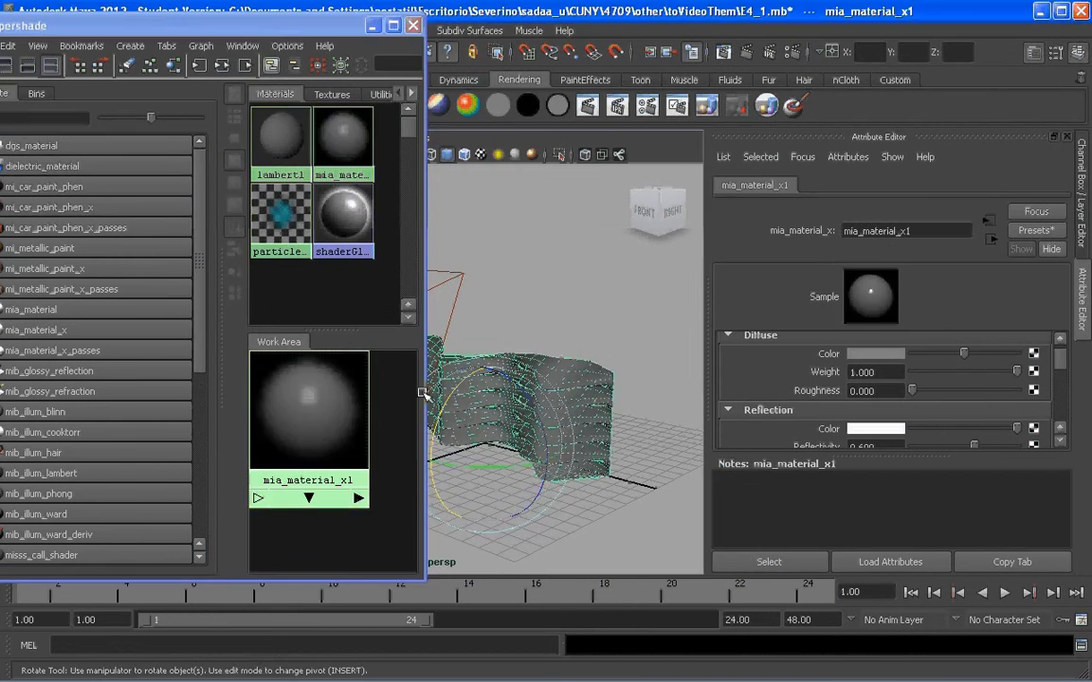
pyautogui.rightClick(312, 386)
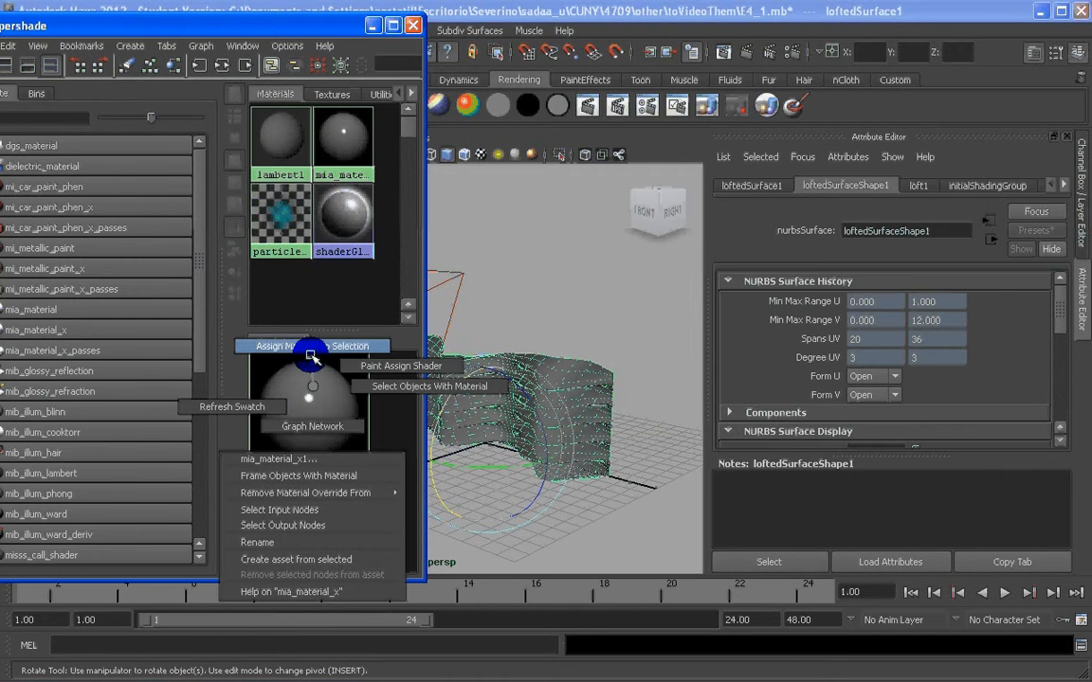
pyautogui.click(315, 348)
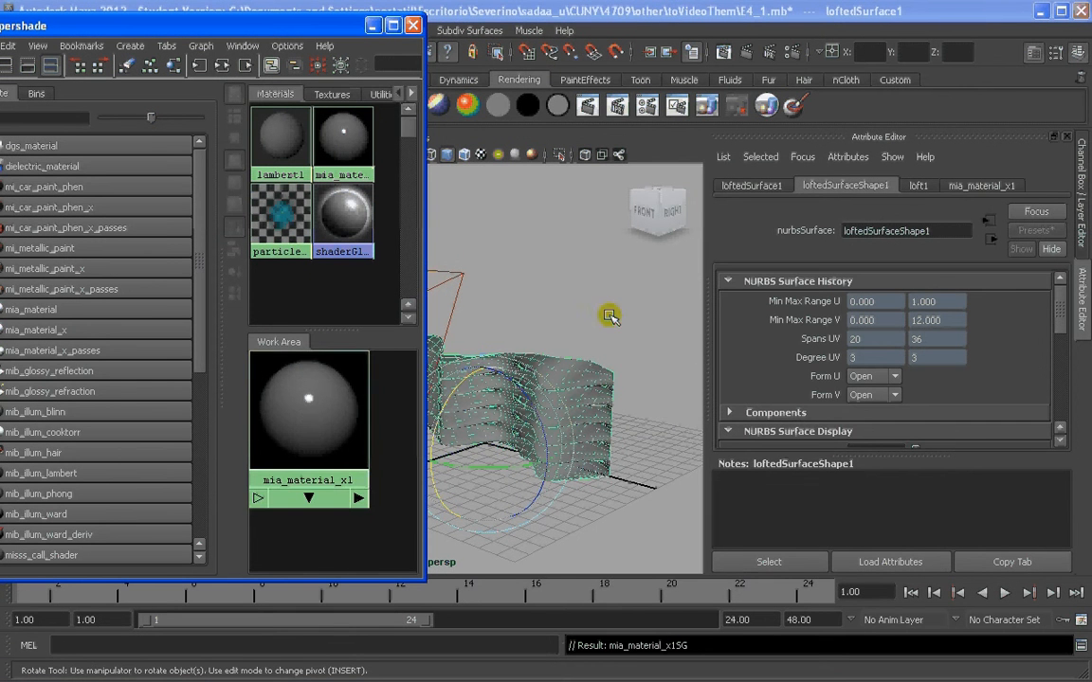
# Apply the Rubber preset to the wall's mia_material_x material
pyautogui.click(310, 415)
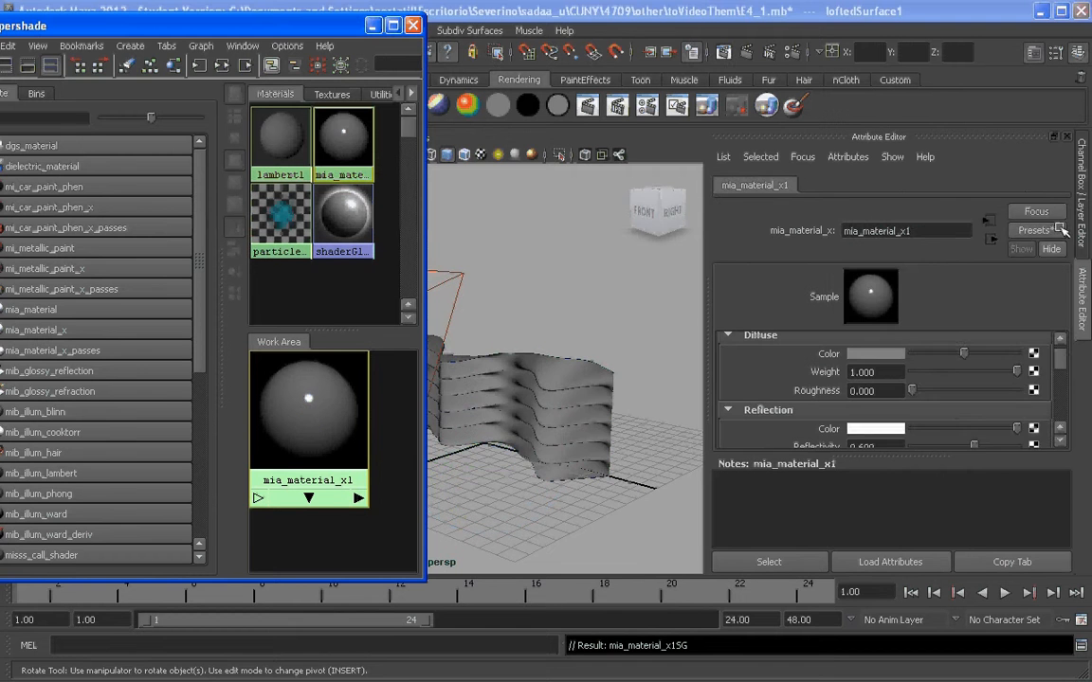
pyautogui.click(1038, 230)
pyautogui.moveTo(981, 458)
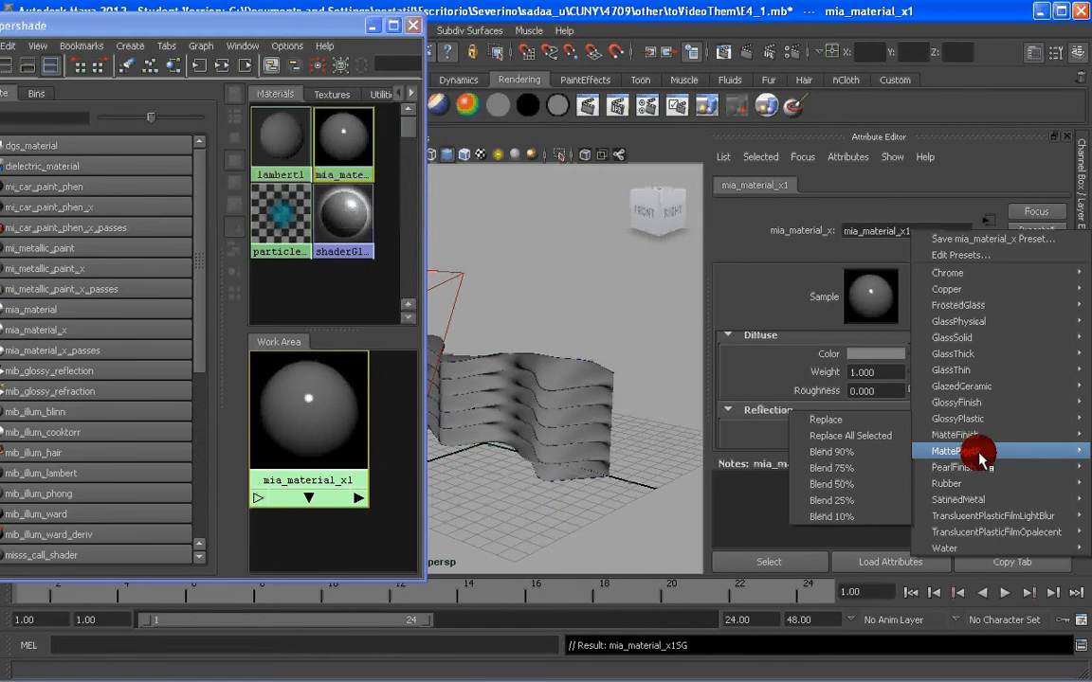
pyautogui.moveTo(948, 483)
pyautogui.click(832, 488)
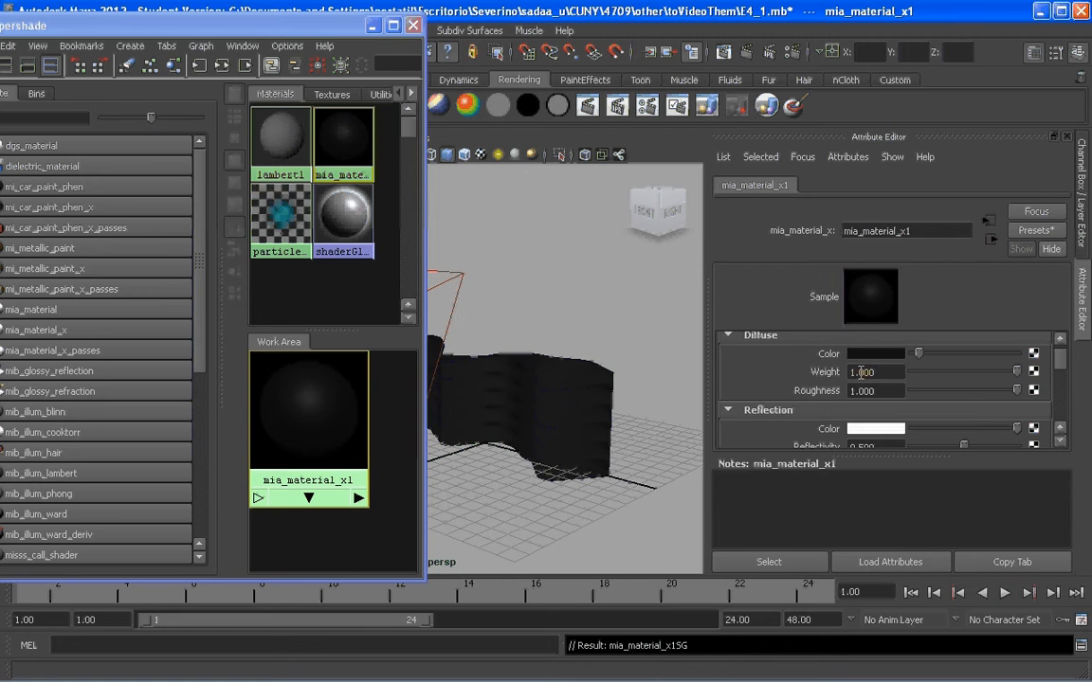
# Change the material's diffuse color to a purple-magenta
pyautogui.scroll(1, 1010, 377)
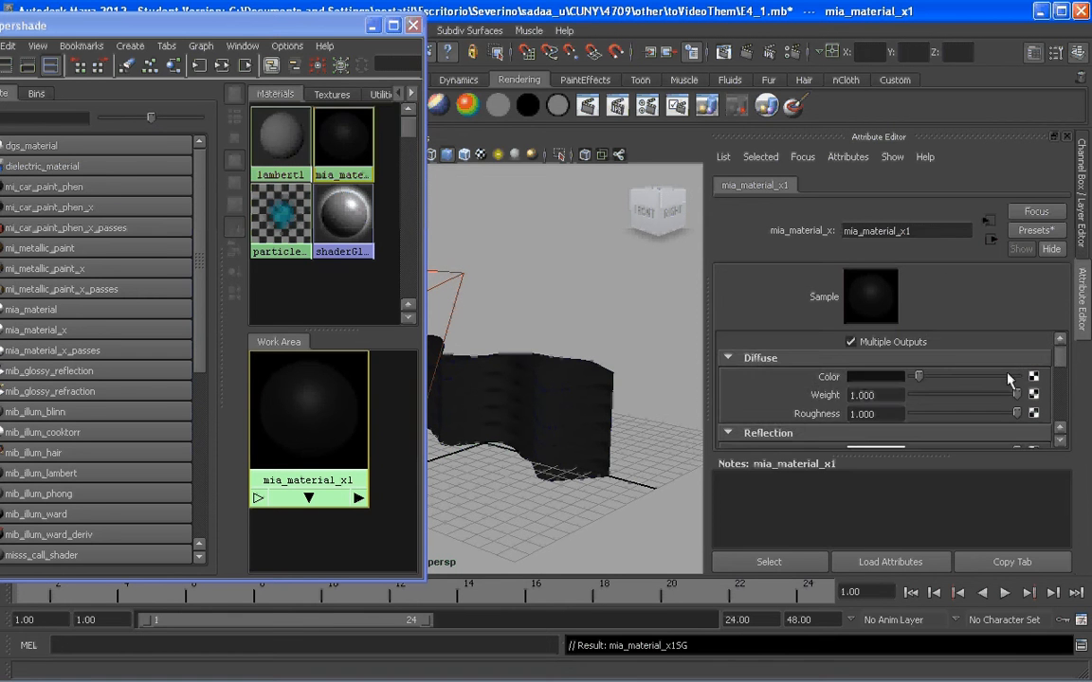
pyautogui.click(876, 377)
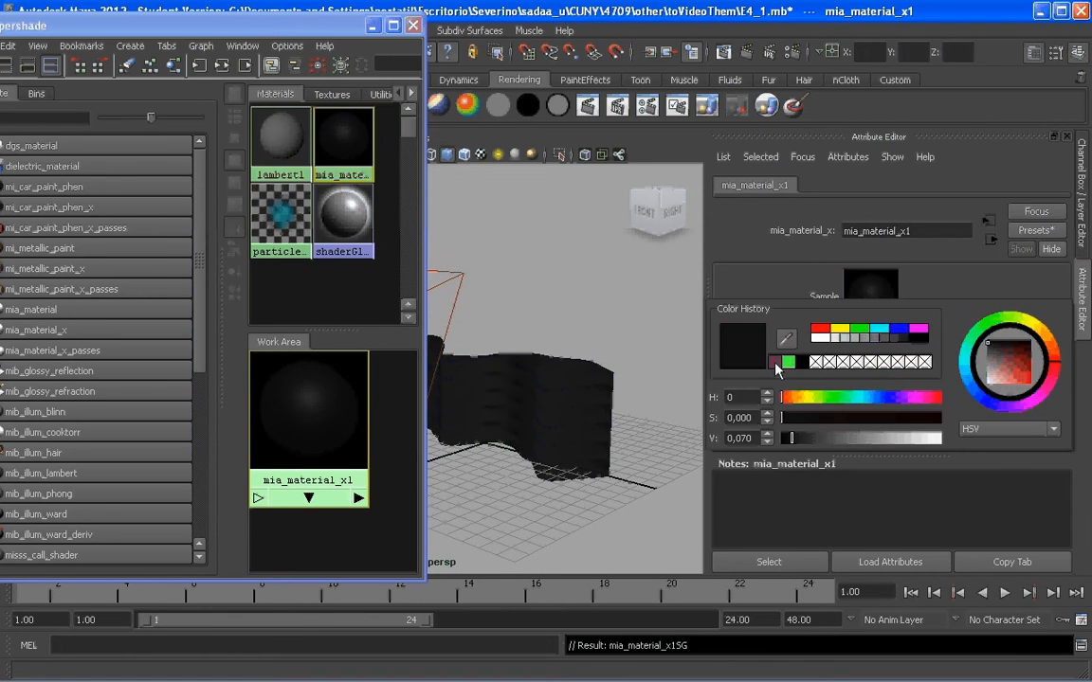
pyautogui.click(1019, 369)
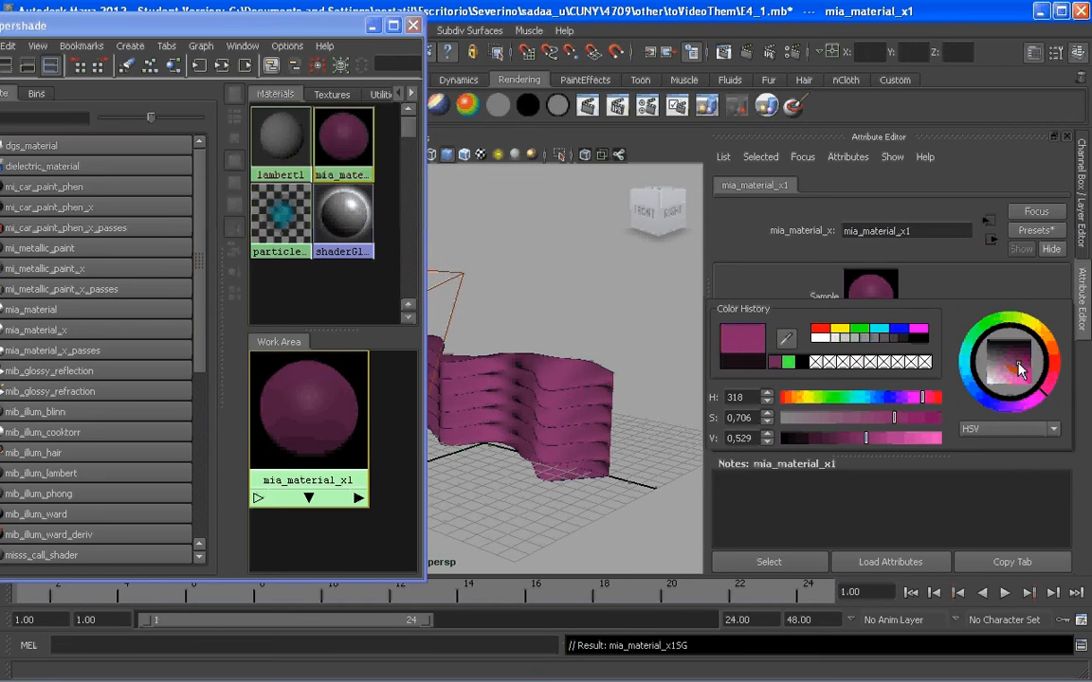
pyautogui.click(1017, 362)
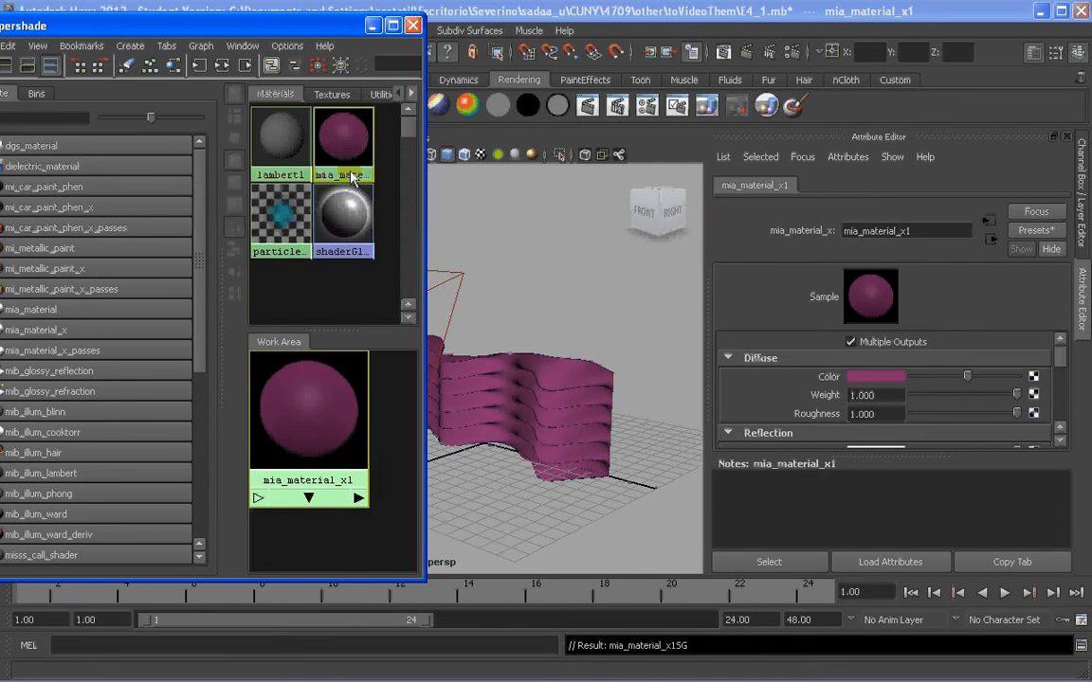
# Recall the bookmarked close-up camera view of the wall, render the frame with mental ray and maximize the render window
pyautogui.click(468, 258)
pyautogui.click(204, 138)
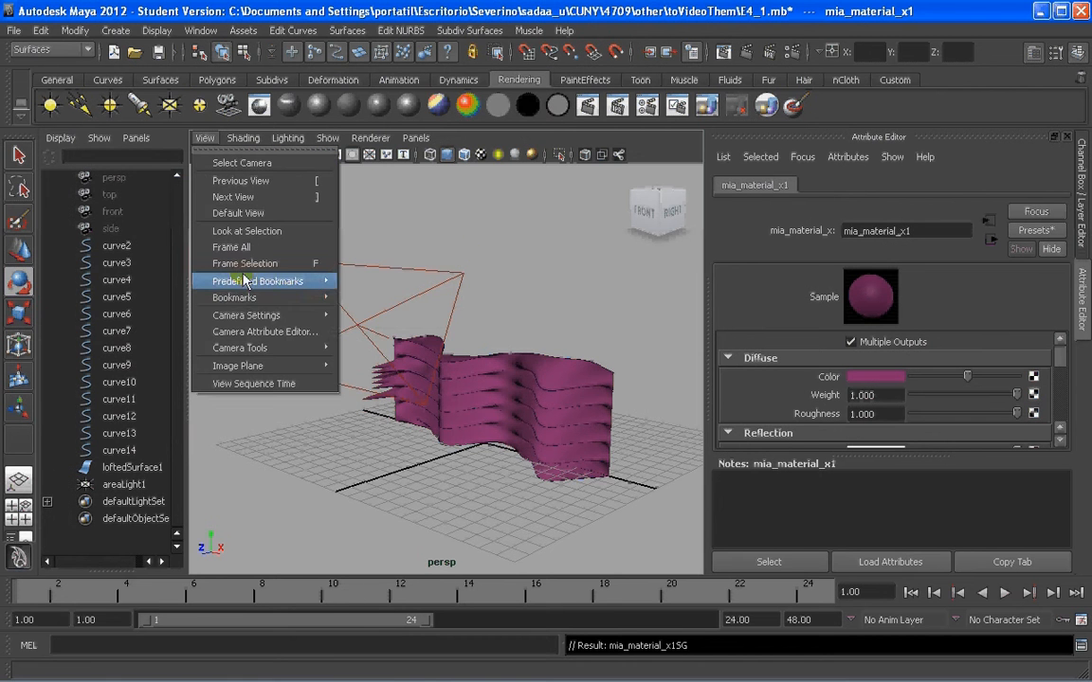
pyautogui.moveTo(237, 298)
pyautogui.click(365, 296)
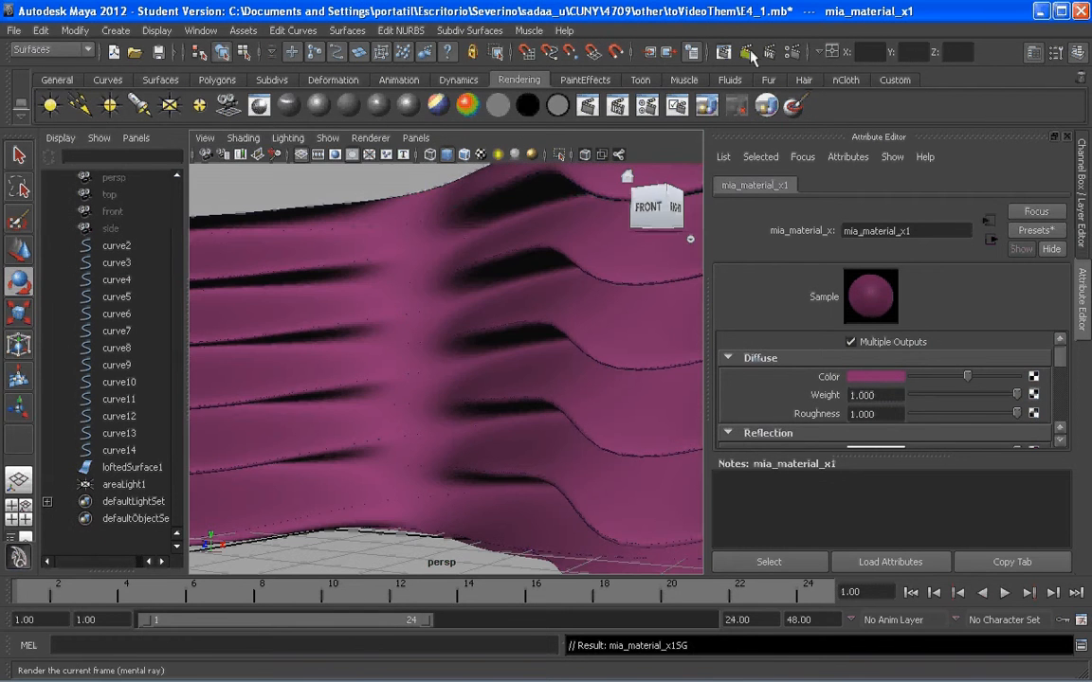
pyautogui.click(710, 102)
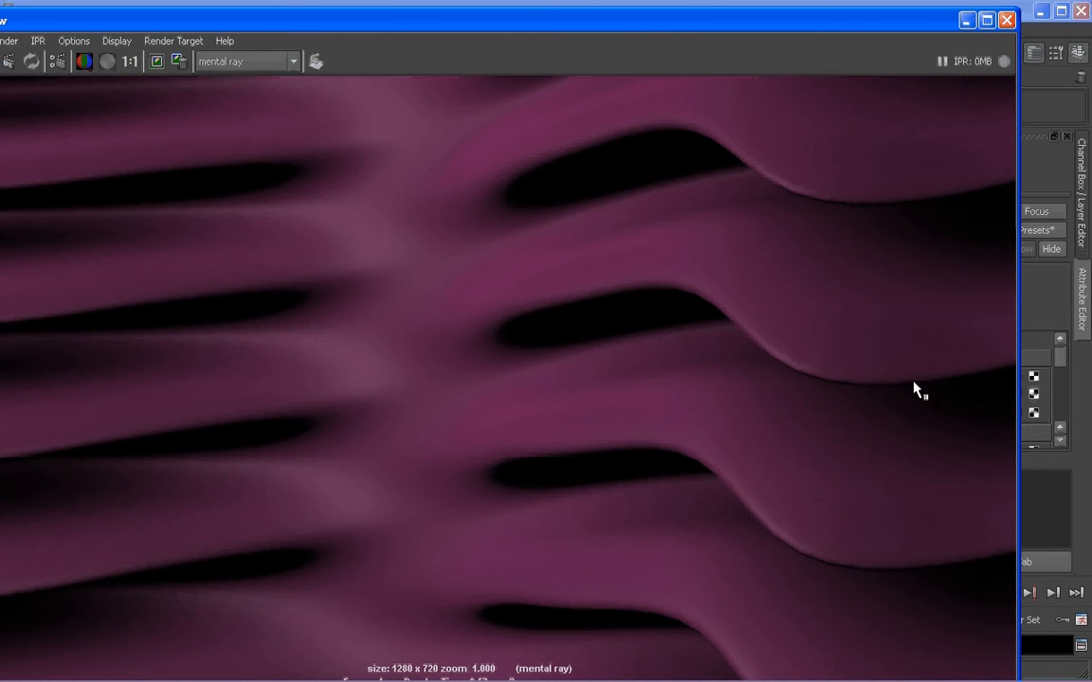
pyautogui.doubleClick(615, 11)
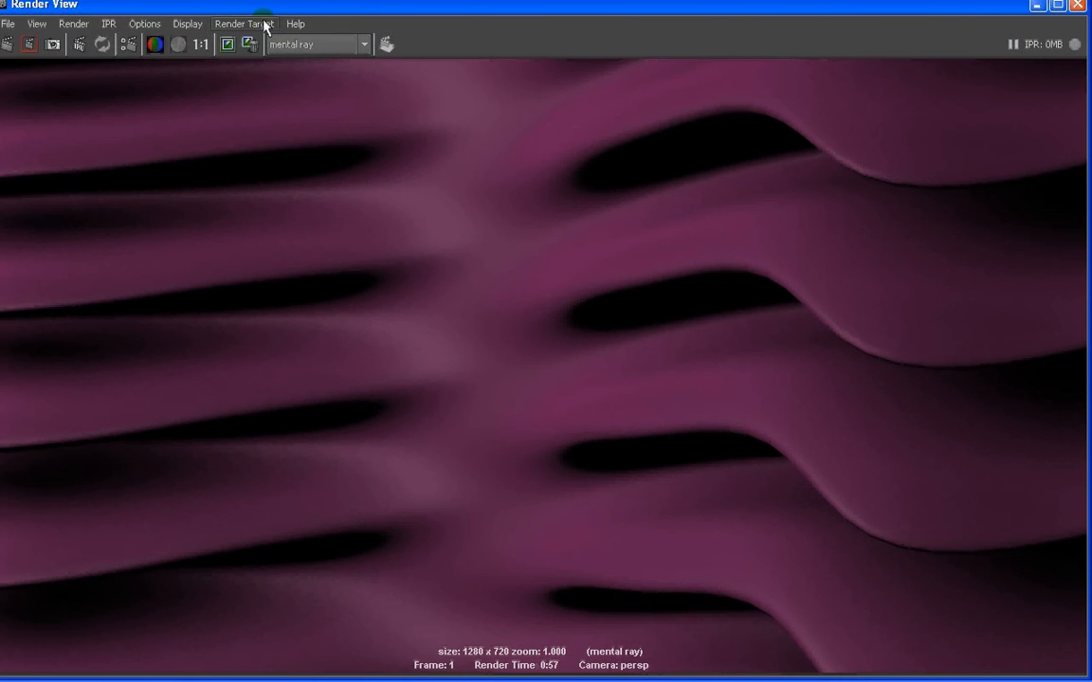
# Save the mental ray render in the Escritorio folder as a Tiff file named 2
pyautogui.click(7, 24)
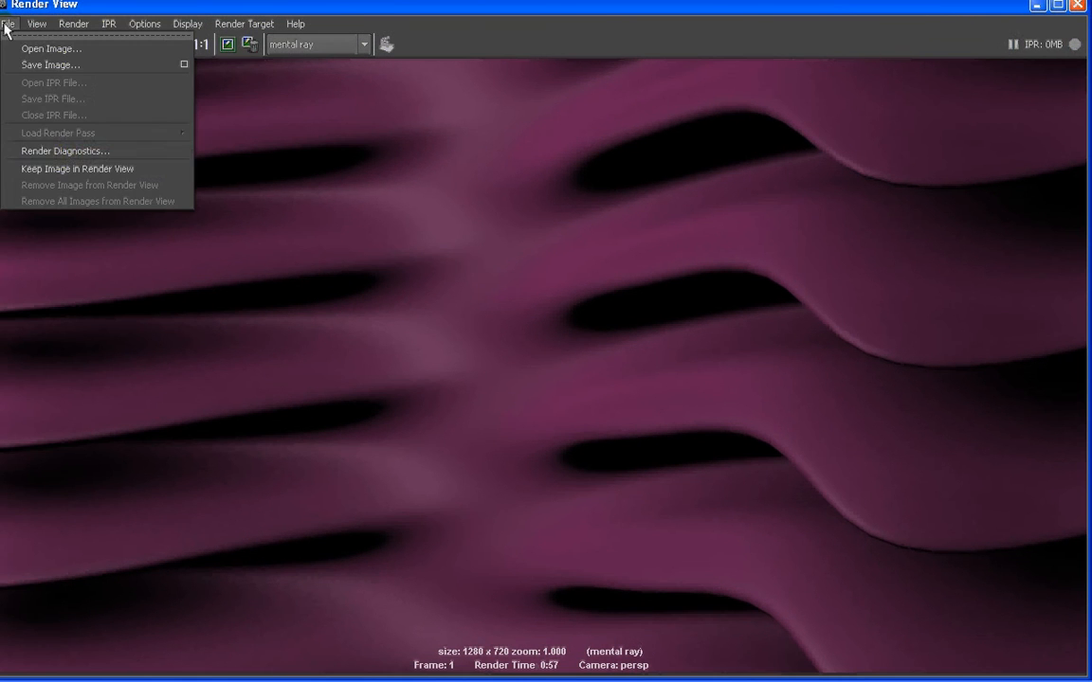
pyautogui.click(65, 62)
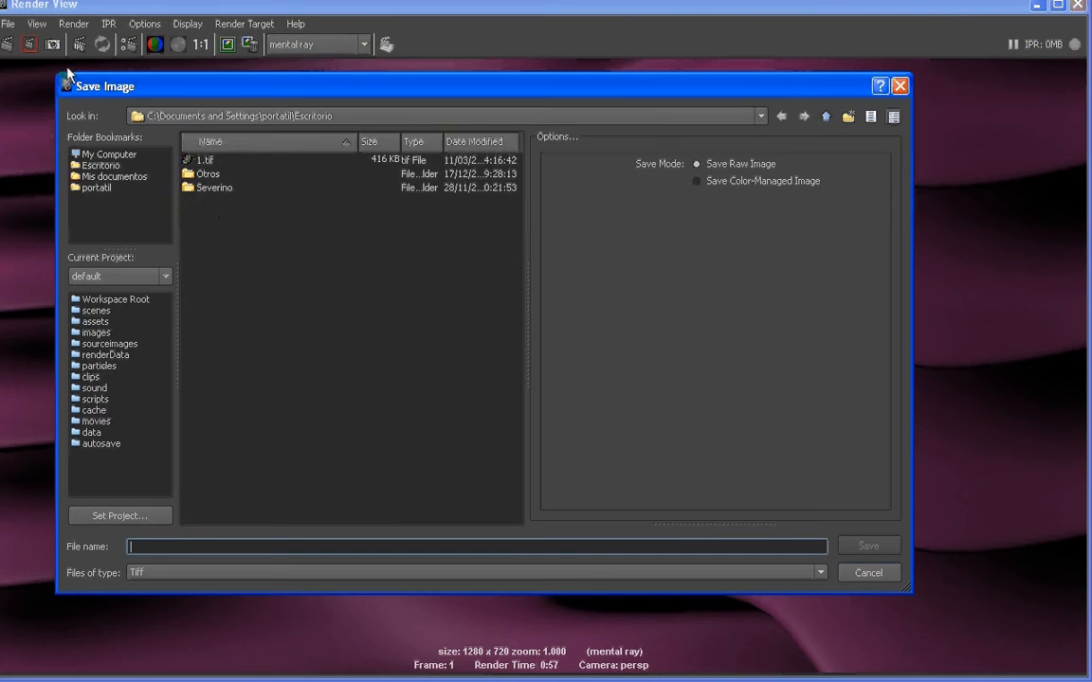
pyautogui.click(177, 546)
pyautogui.write('2')
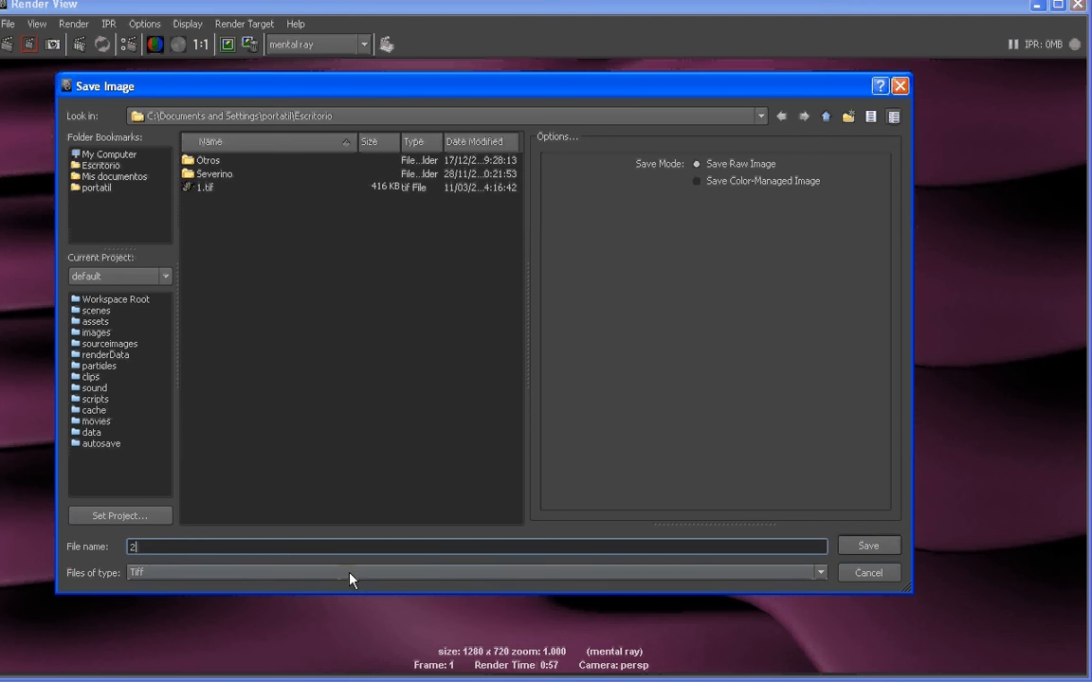
pyautogui.click(878, 554)
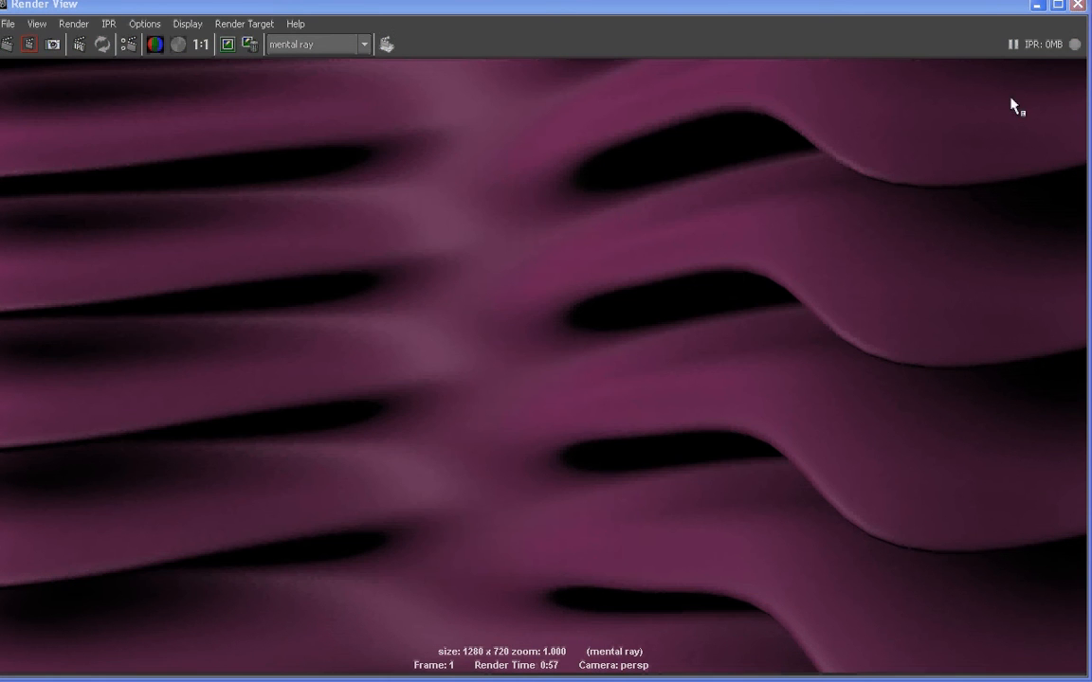
# Close the render window, switch to Photoshop, and open 1.tif and 2.tif together from the Escritorio folder
pyautogui.click(1079, 6)
pyautogui.hotkey('alt', 'Tab')
pyautogui.hotkey('alt', 'Tab')
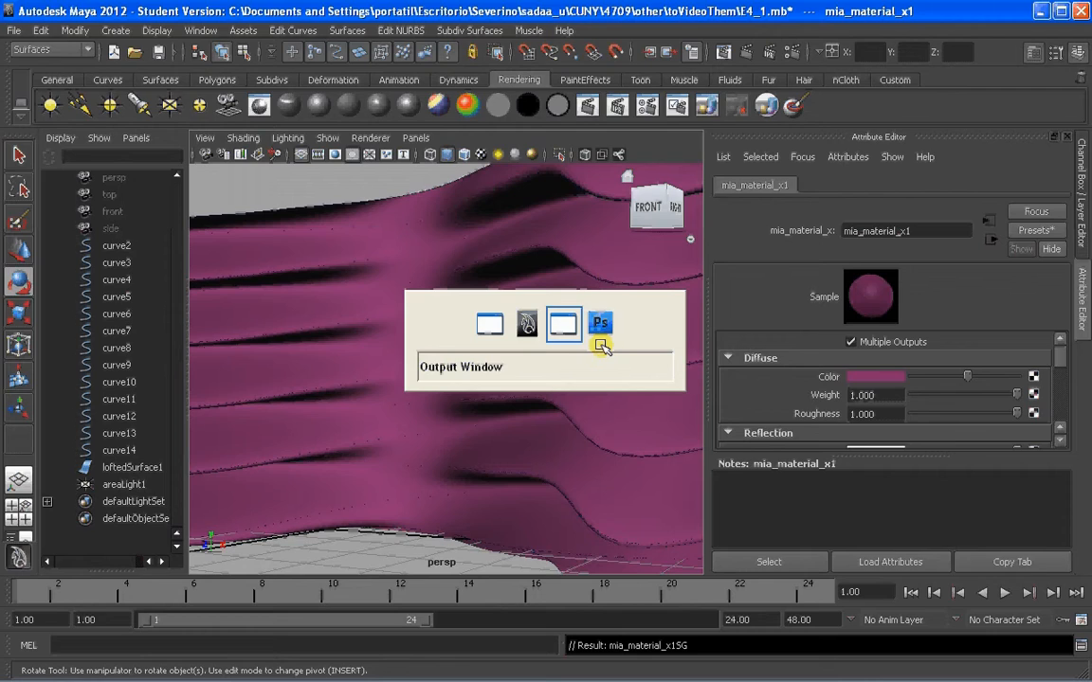
pyautogui.hotkey('alt', 'Tab')
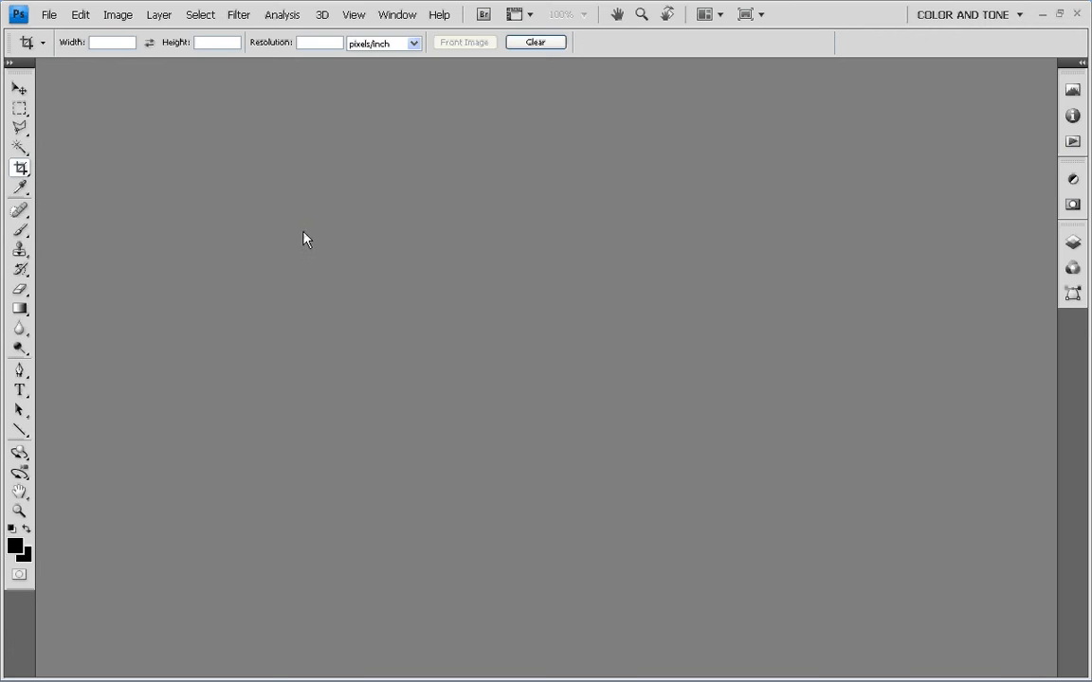
pyautogui.doubleClick(431, 137)
pyautogui.click(347, 210)
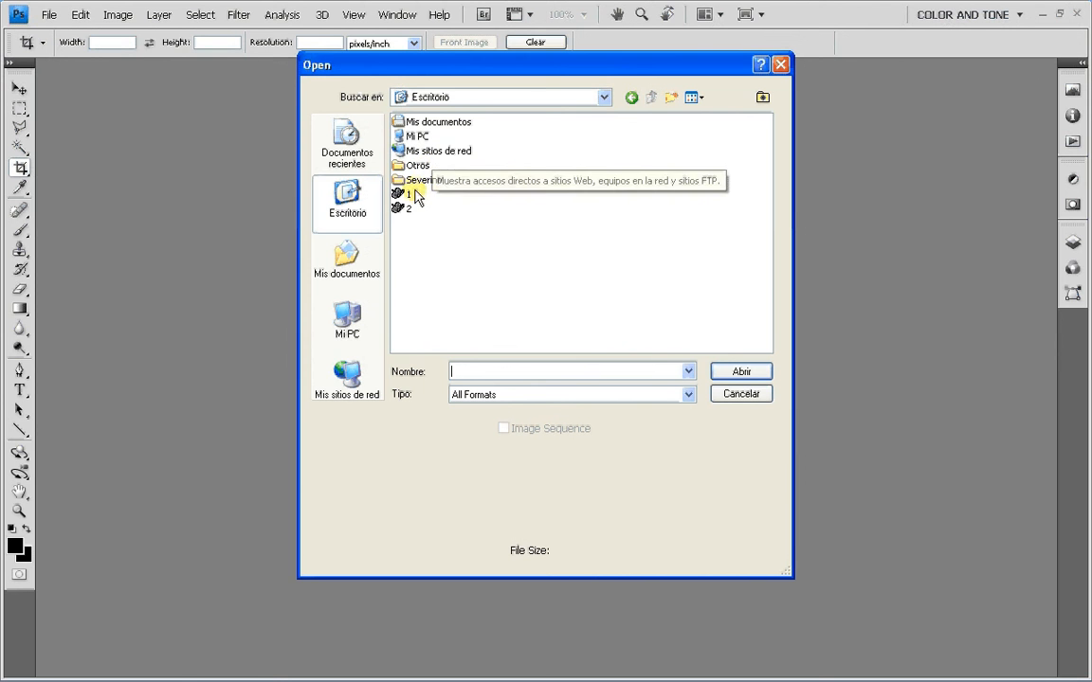
pyautogui.moveTo(432, 220); pyautogui.dragTo(404, 194)
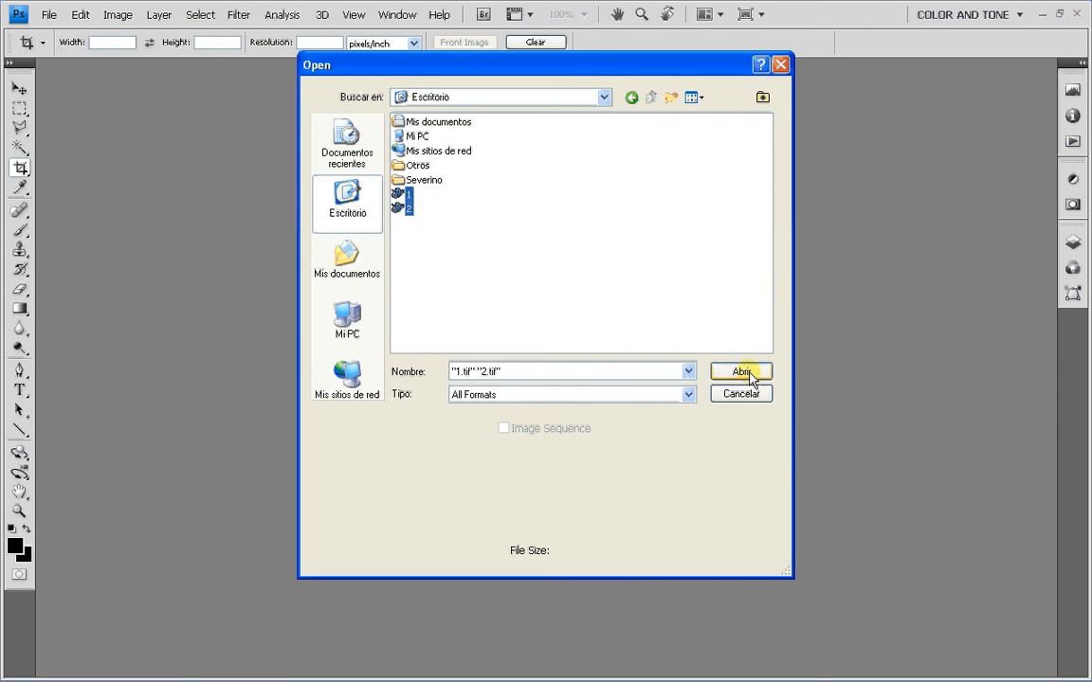
pyautogui.click(743, 372)
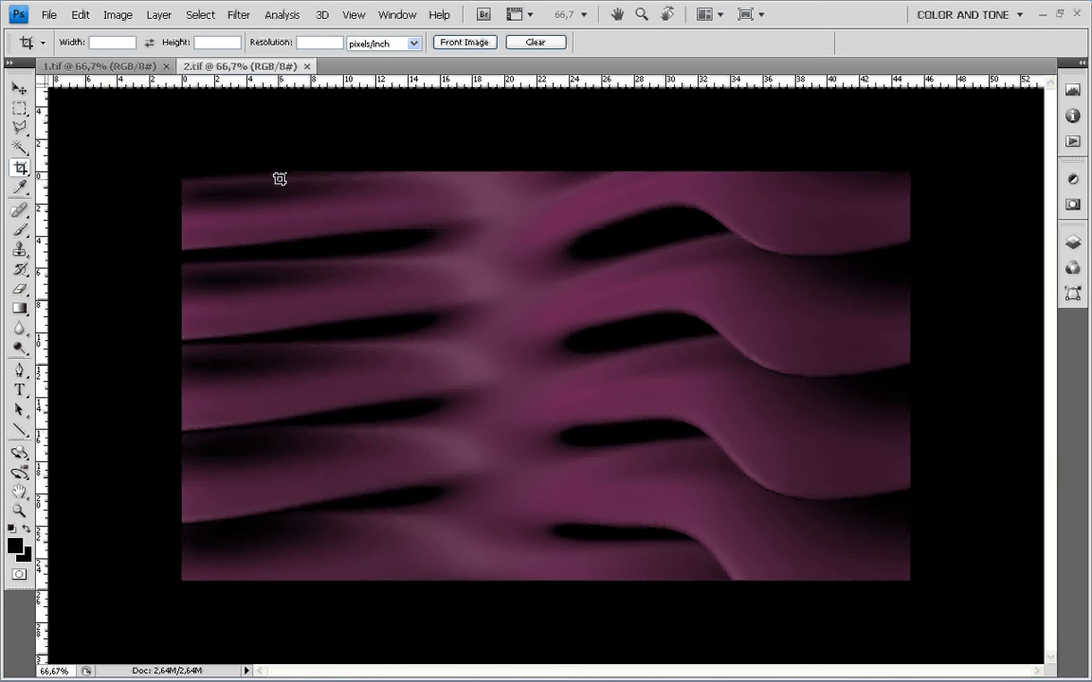
# Copy the entire 2.tif render into 1.tif as a new layer exactly covering the line work
pyautogui.hotkey('ctrl', 'a')
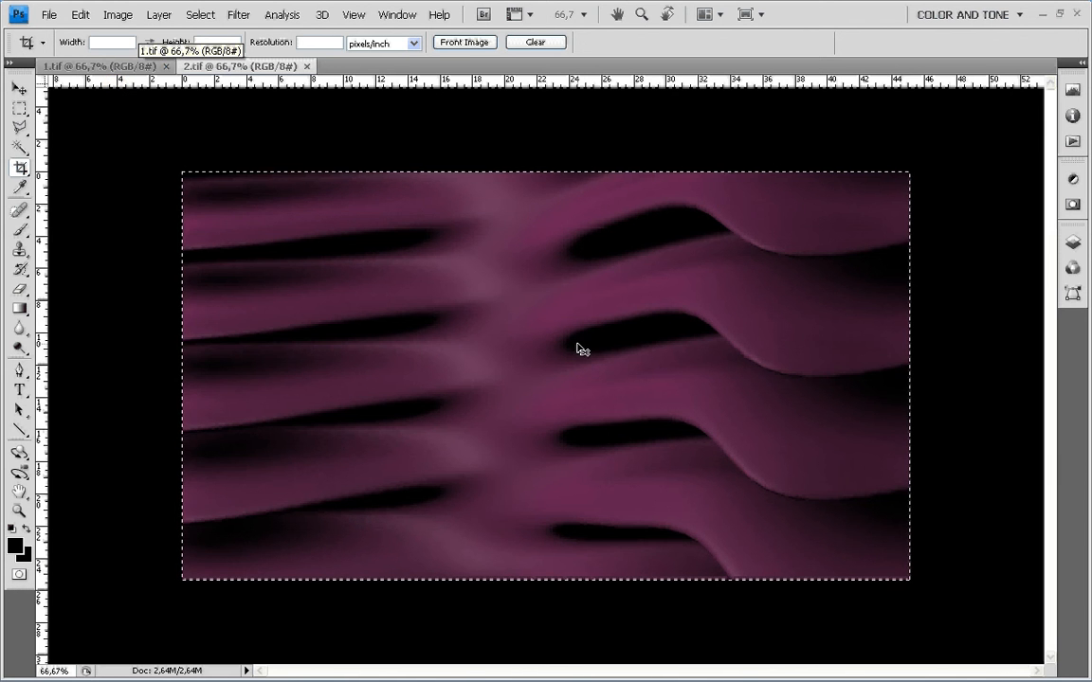
pyautogui.keyDown('ctrl'); pyautogui.moveTo(577, 344); pyautogui.dragTo(635, 369); pyautogui.keyUp('ctrl')
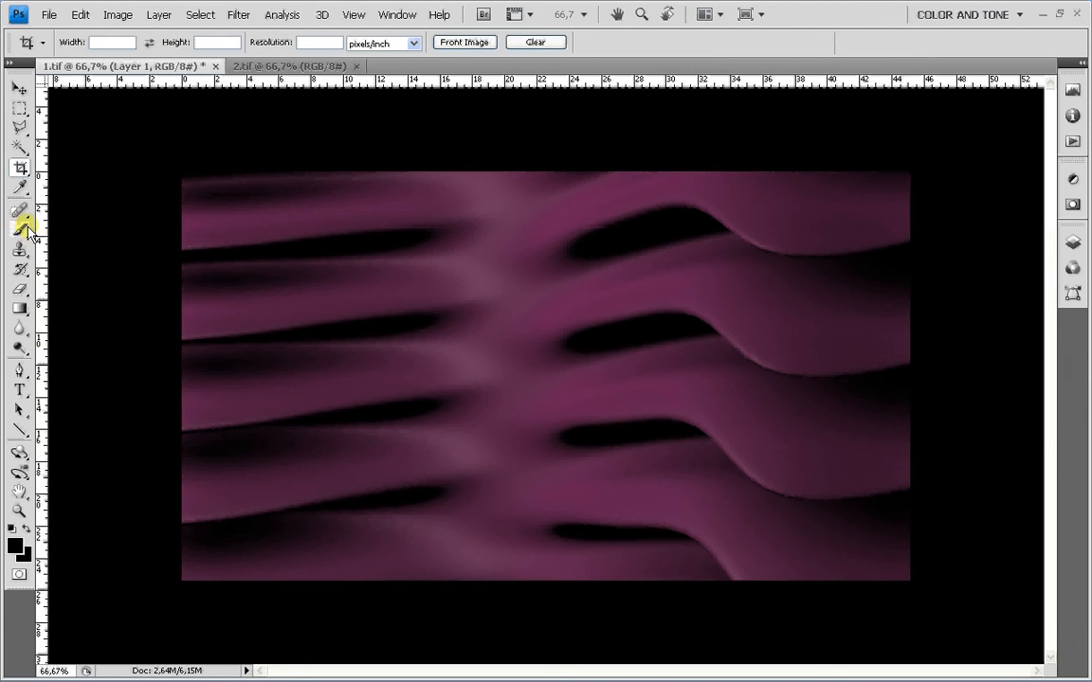
# Fade out the right side of the render layer with a soft 1714 px eraser at 0% hardness, and merge it down onto the line work
pyautogui.click(19, 288)
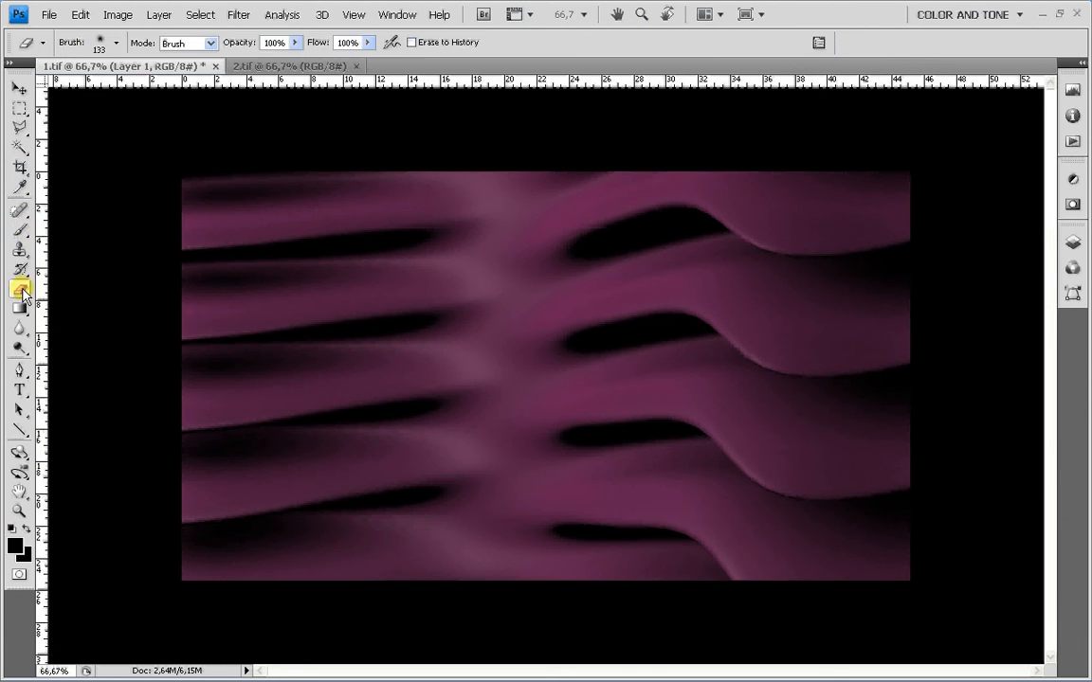
pyautogui.rightClick(494, 297)
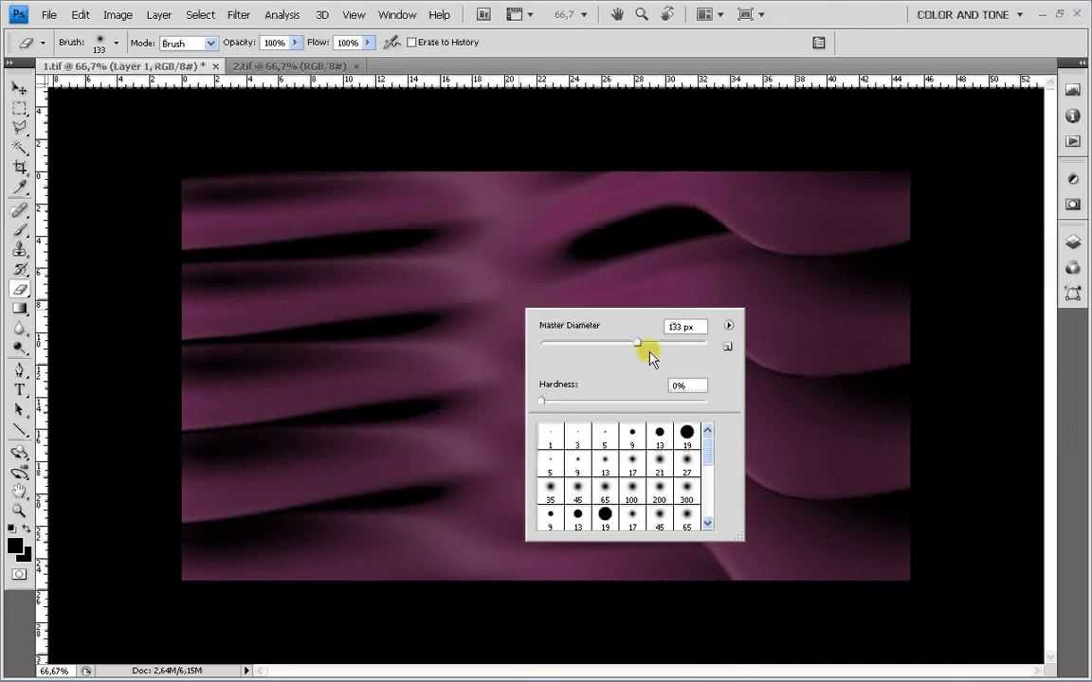
pyautogui.moveTo(639, 345); pyautogui.dragTo(707, 347)
pyautogui.click(686, 490)
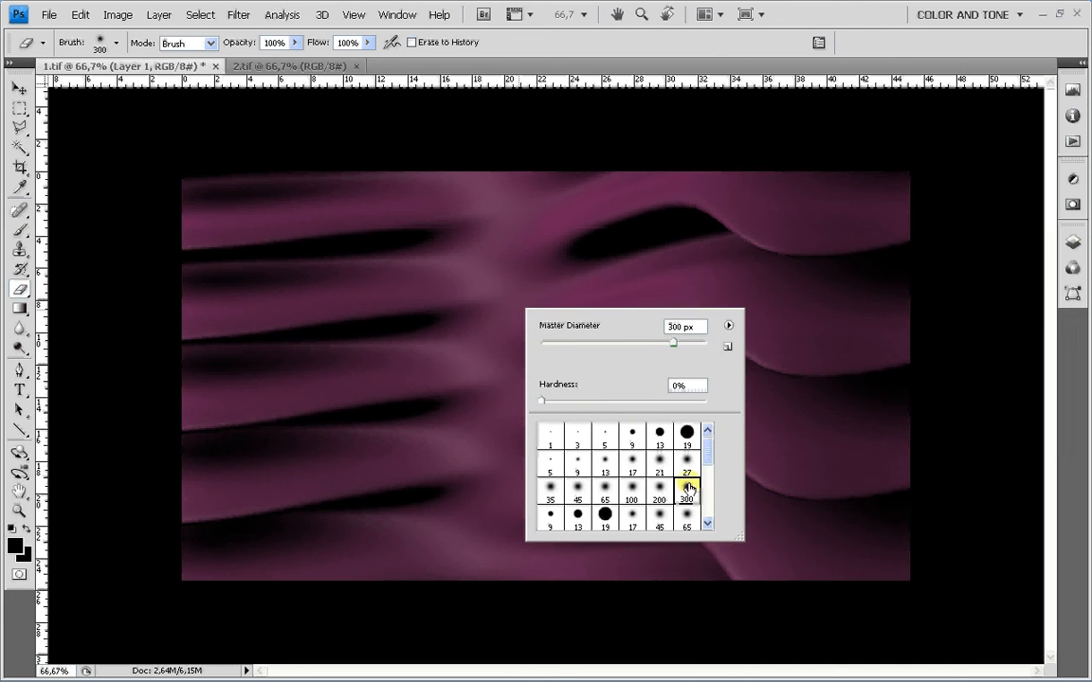
pyautogui.click(689, 344)
pyautogui.moveTo(691, 344); pyautogui.dragTo(702, 344)
pyautogui.press('Return')
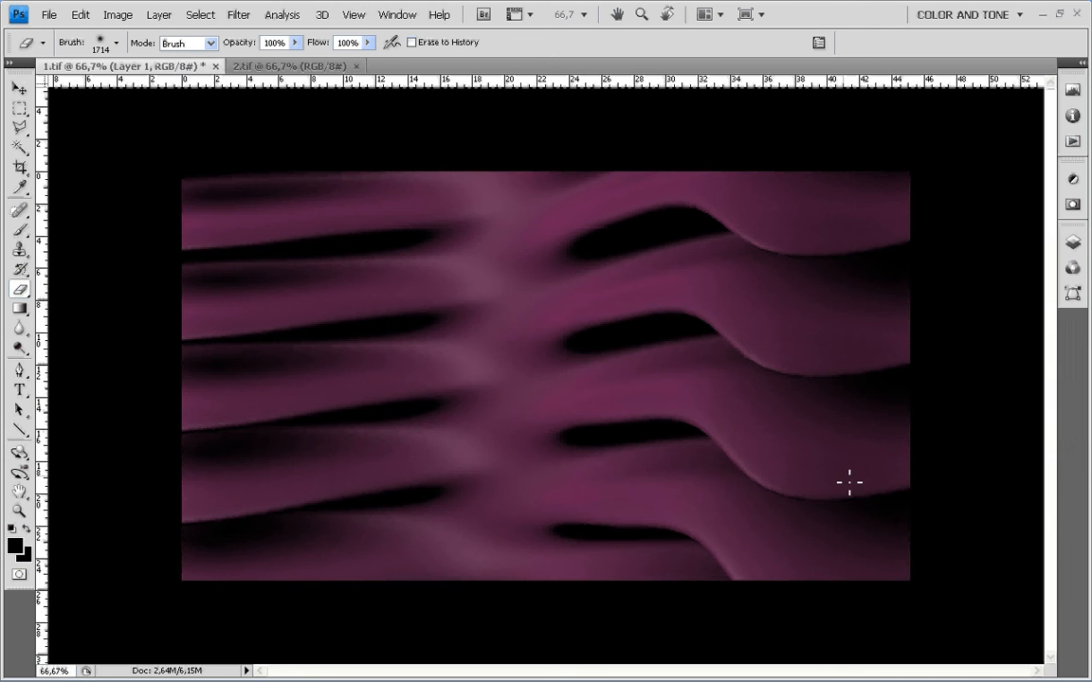
pyautogui.click(715, 436)
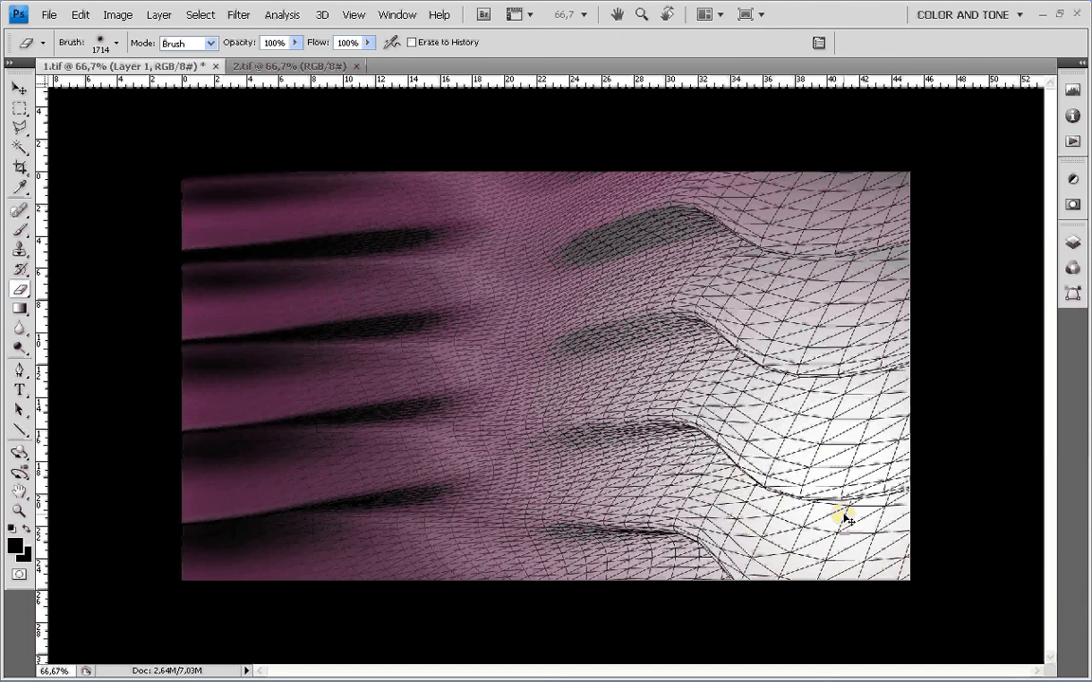
pyautogui.hotkey('ctrl', 'e')
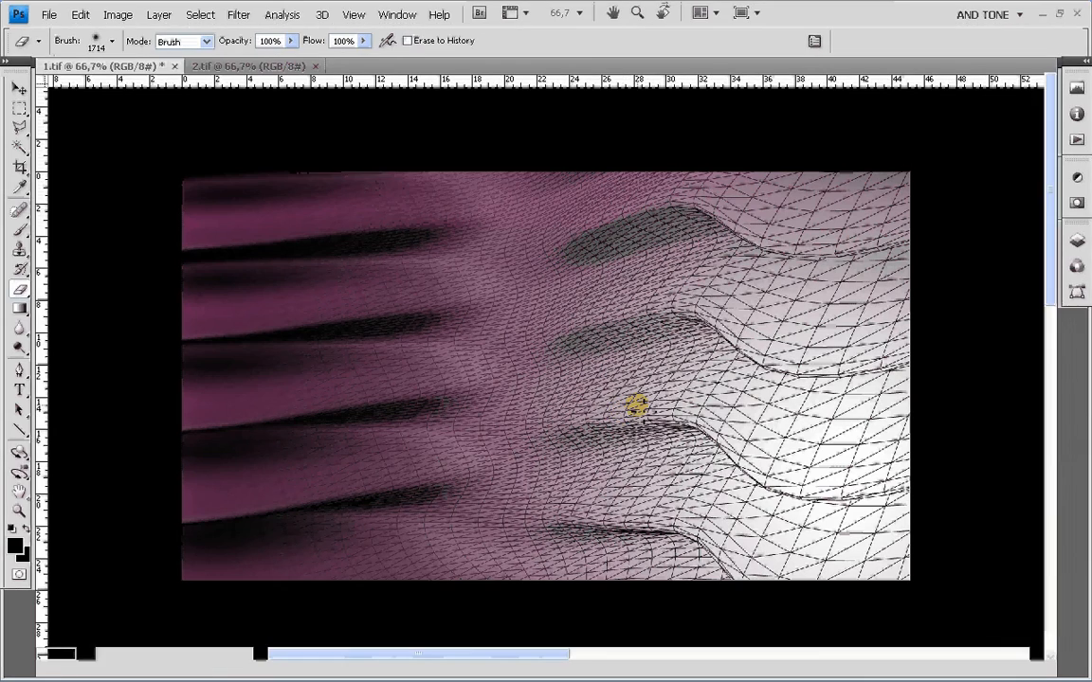
# Show the blended image in full-screen mode and enlarge it to examine the transition from shaded render to wireframe
pyautogui.press('f')
pyautogui.press('f')
pyautogui.hotkey('ctrl', 'space')
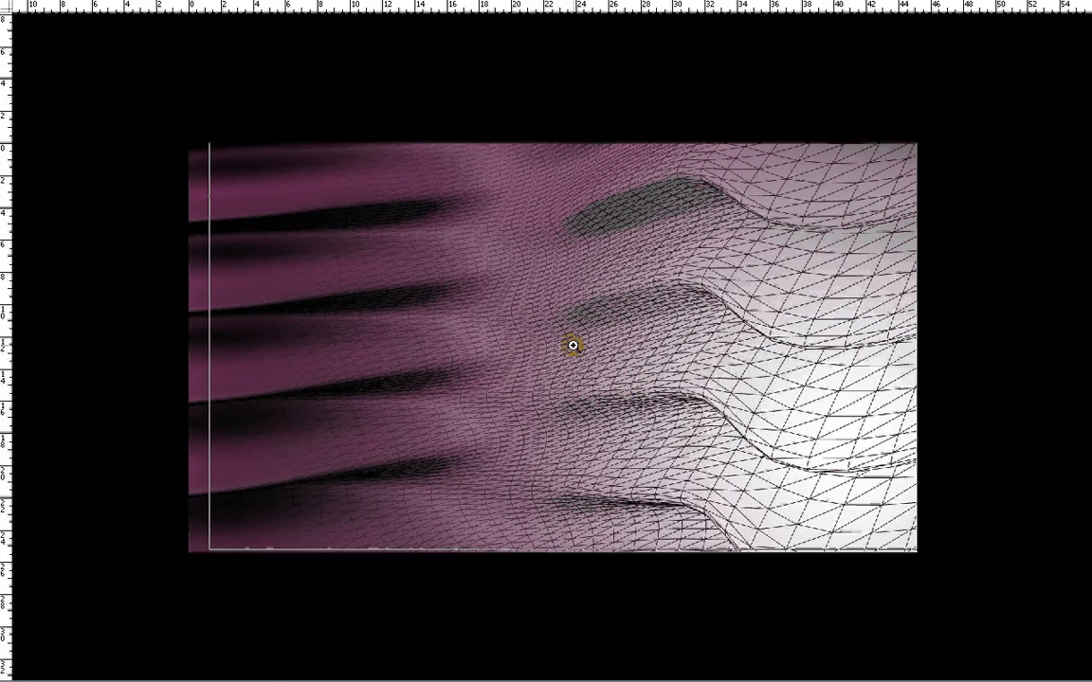
pyautogui.keyDown('ctrl'); pyautogui.click(573, 345); pyautogui.keyUp('ctrl')
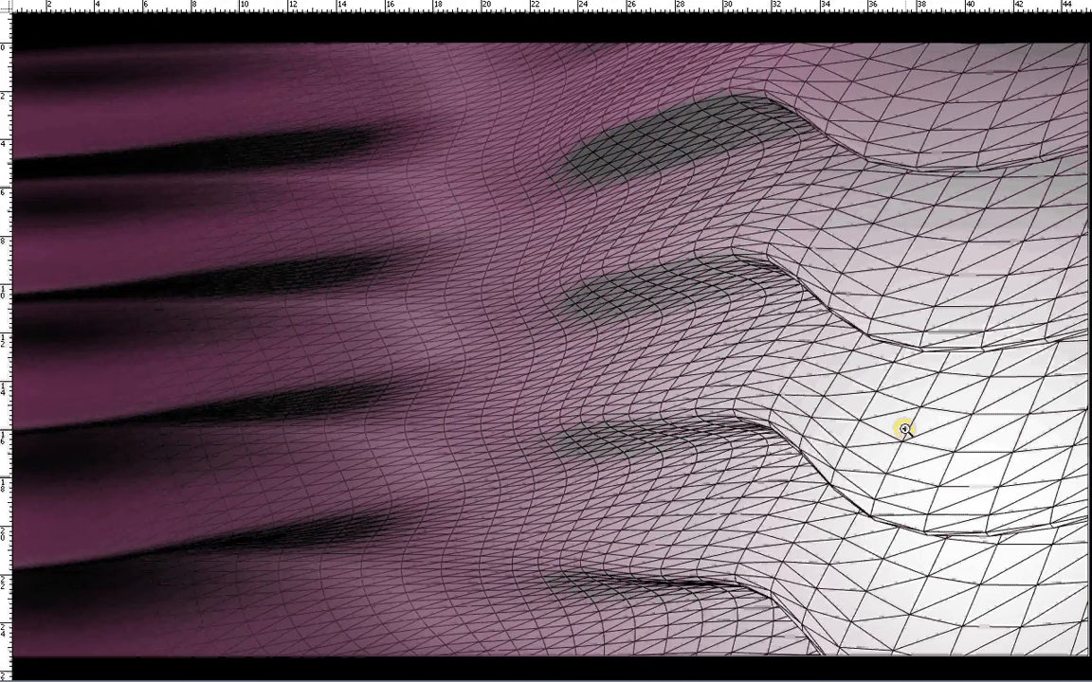